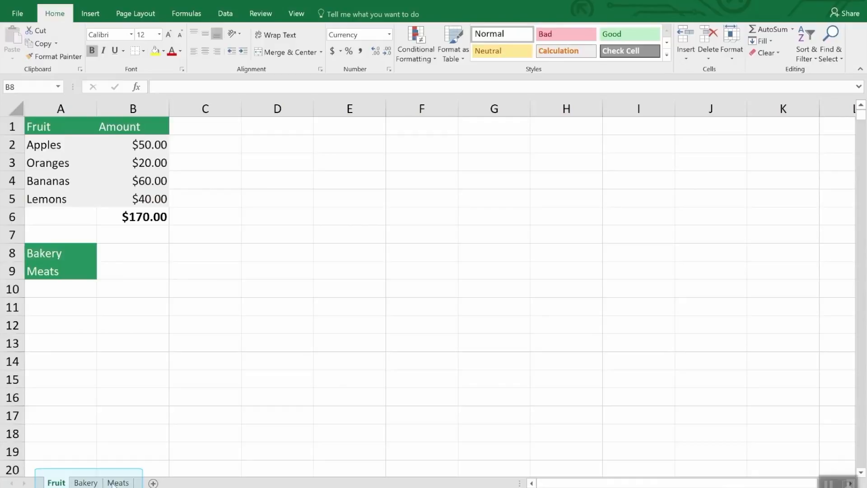
Duplicate the Fruit sheet within Inventory.xlsx, placing the copy before the original Fruit sheet
click(117, 482)
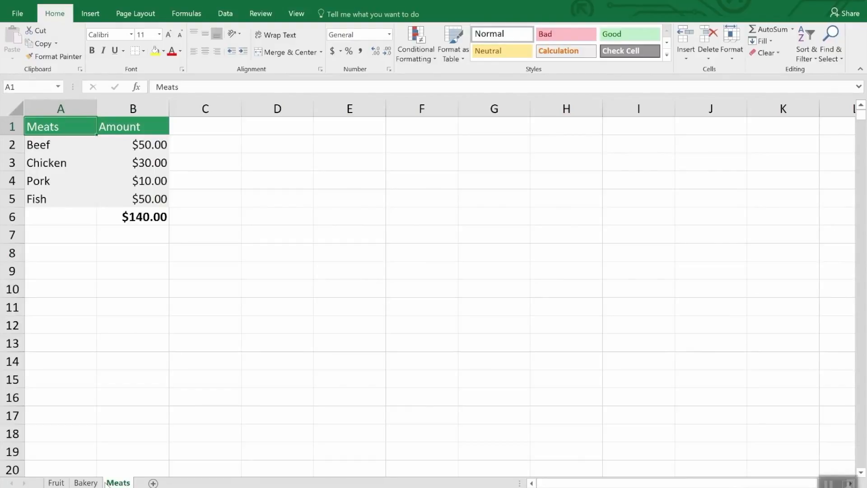
click(60, 483)
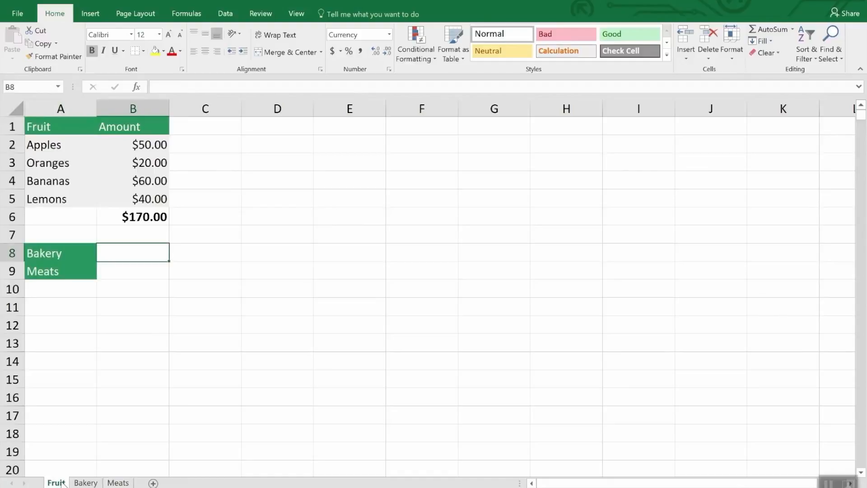
right_click(62, 482)
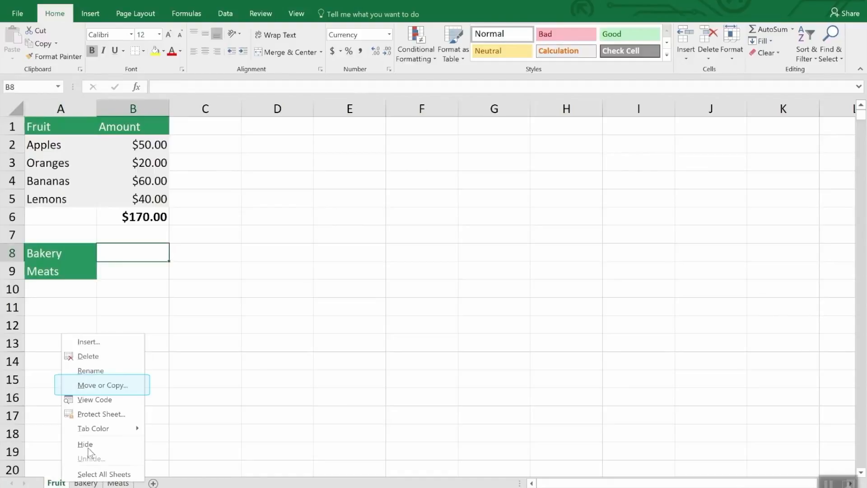
click(112, 386)
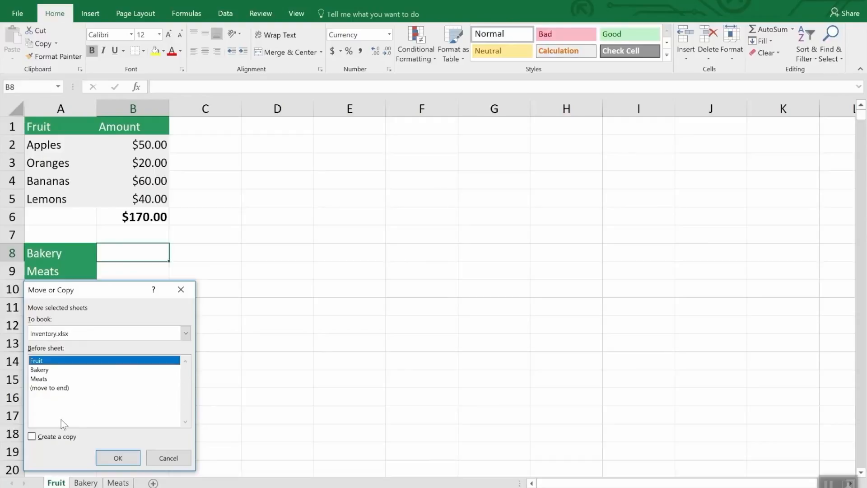
click(51, 437)
click(118, 463)
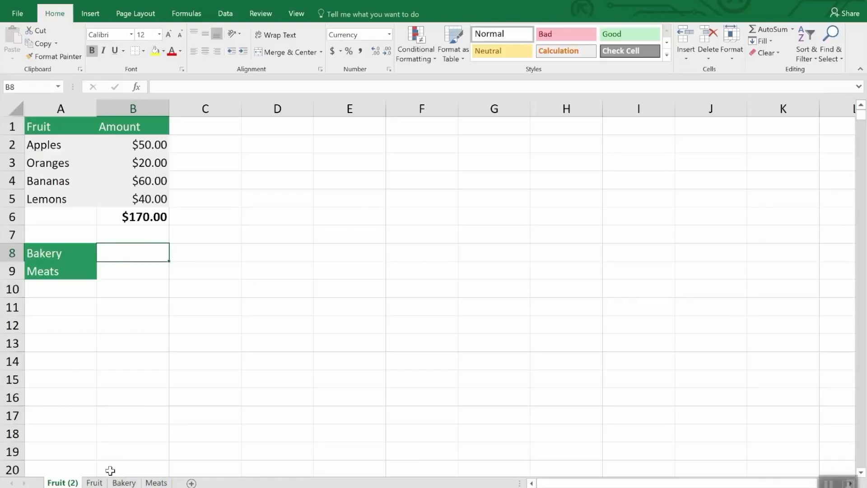
Delete the duplicated sheet Fruit (2) from the workbook and confirm the deletion
right_click(52, 482)
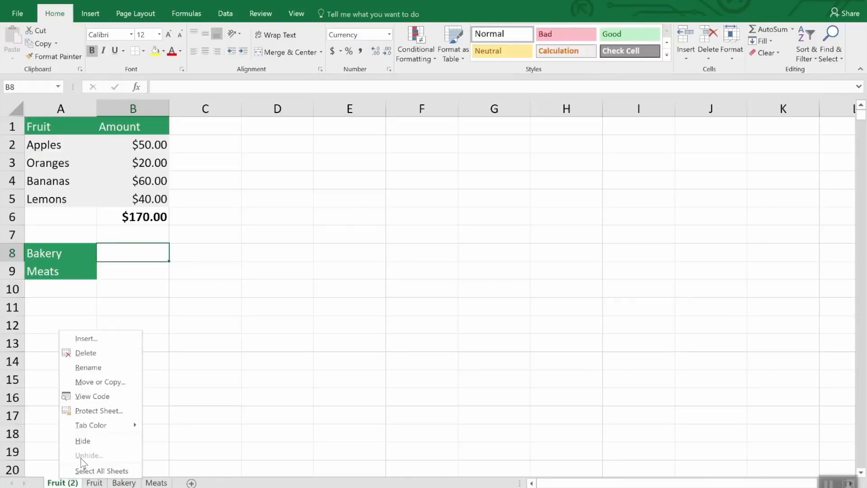
click(93, 347)
click(409, 285)
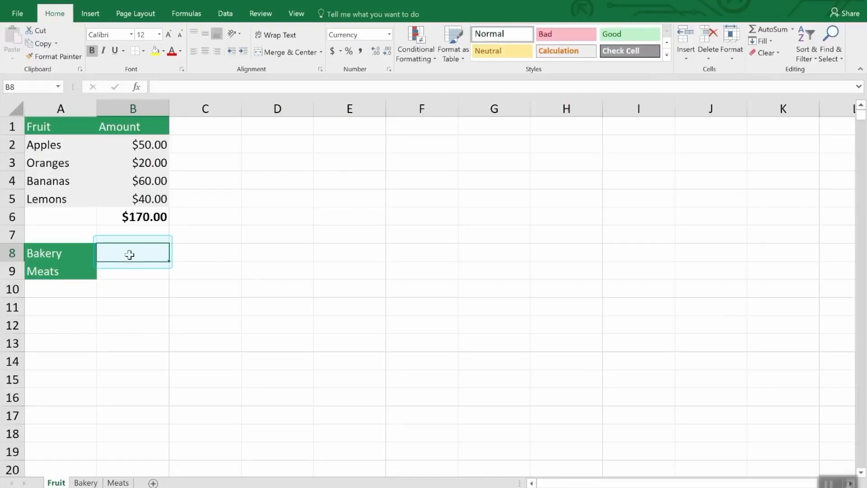
Enter a SUM formula in cell B8 of the Fruit sheet that references the bakery total in Bakery!B7
text(=)
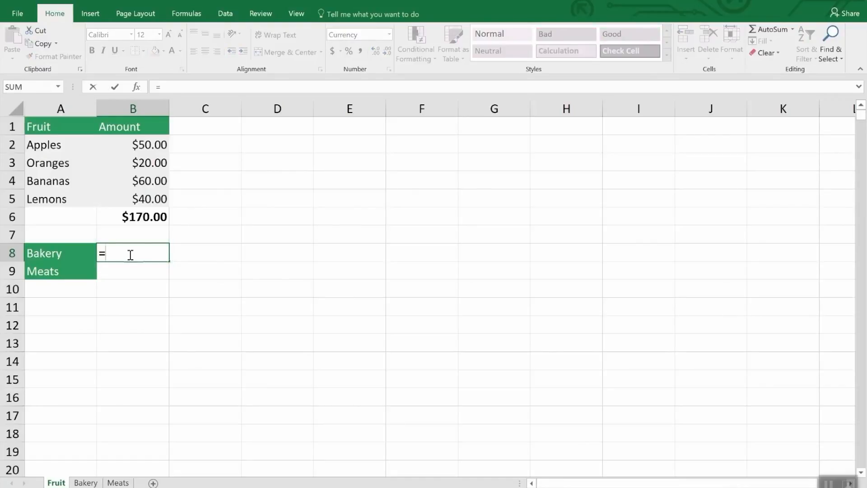
text(sum)
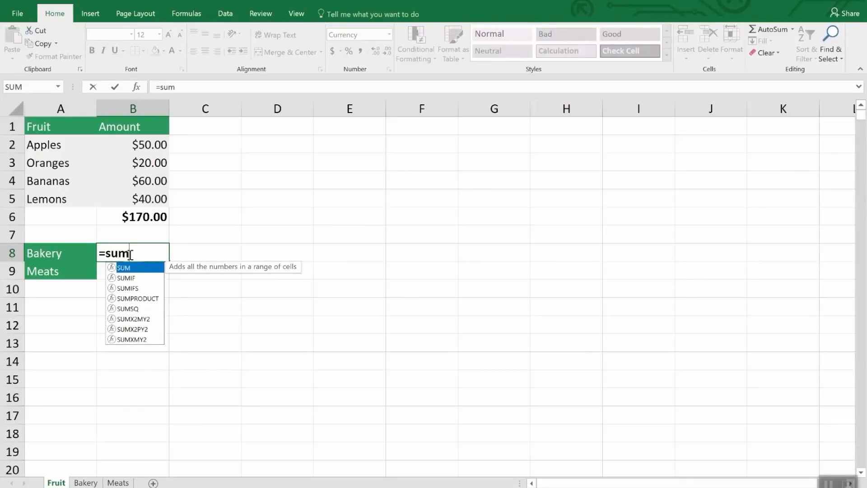
text(()
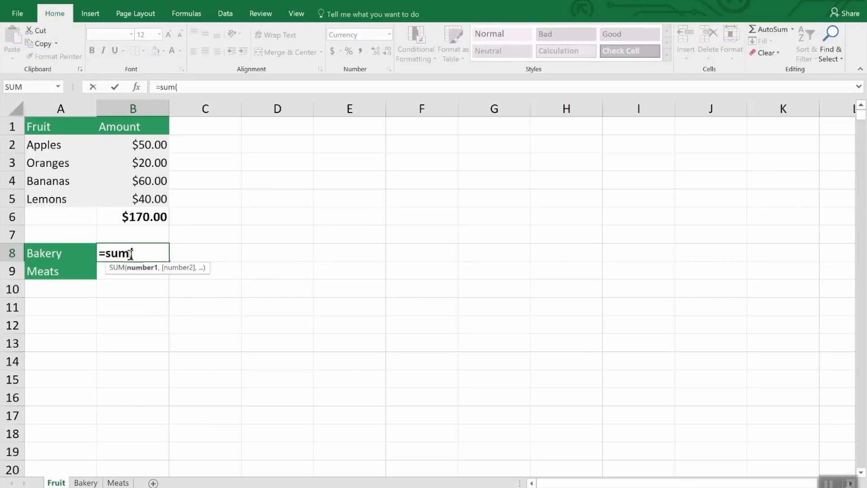
click(101, 482)
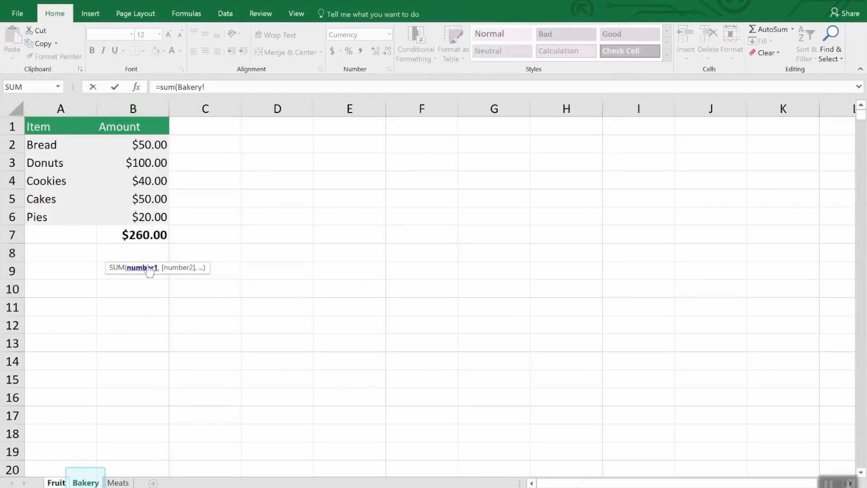
click(151, 233)
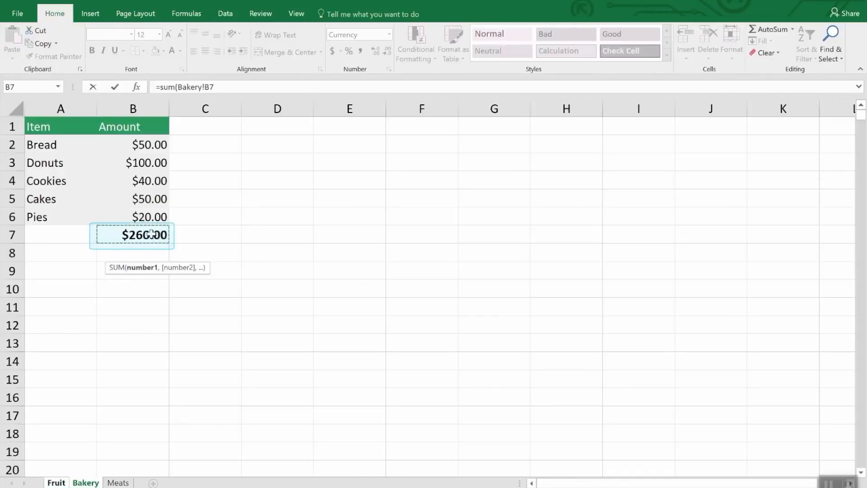
key(Return)
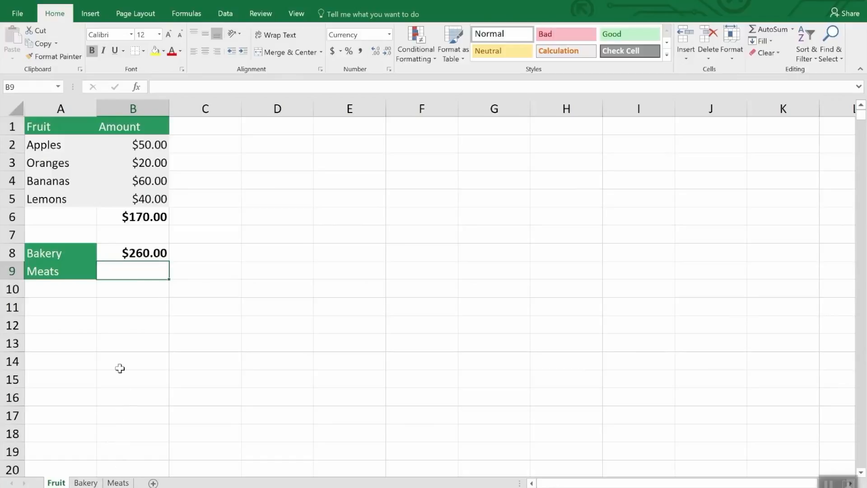
Enter a SUM formula in cell B9 of the Fruit sheet that adds the chicken and fish amounts, Meats!B3 and Meats!B5
text(=)
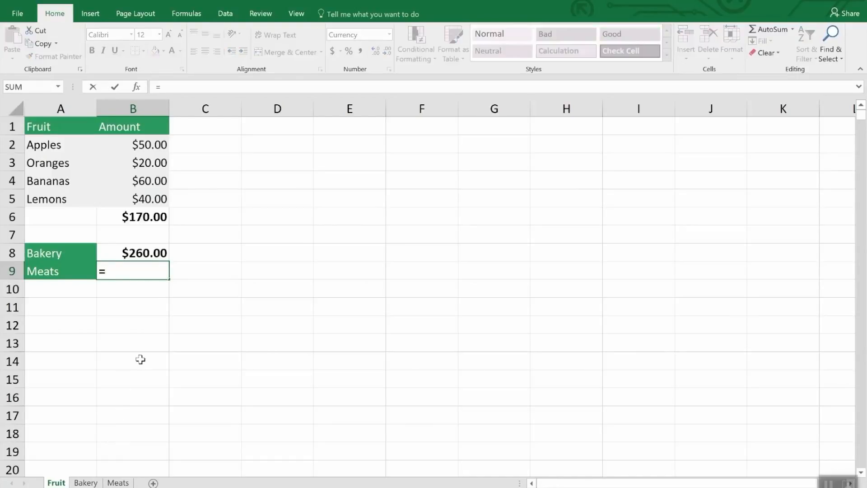
text(sum()
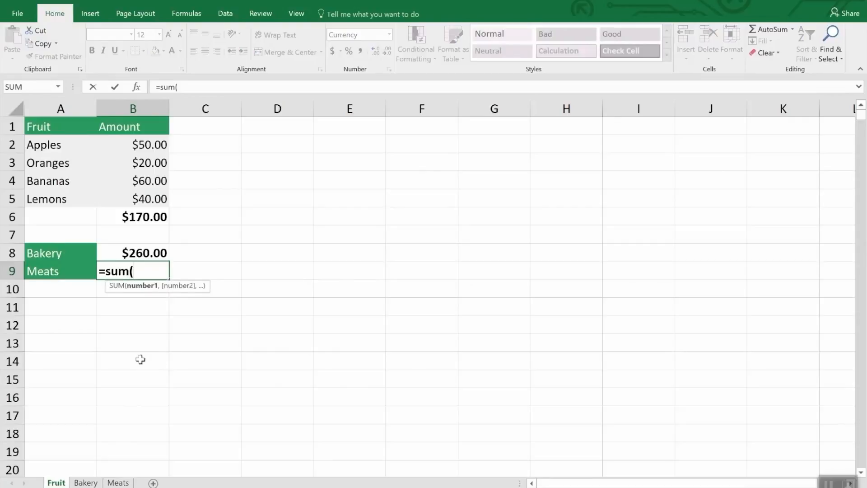
click(122, 482)
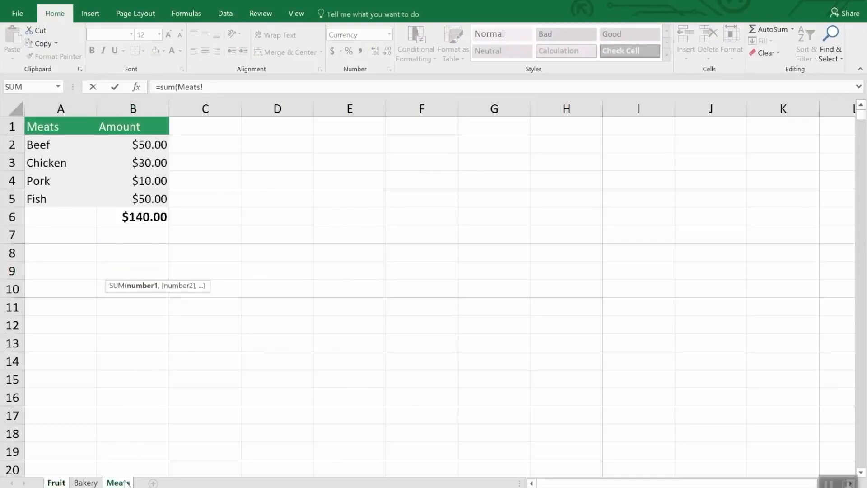
click(153, 163)
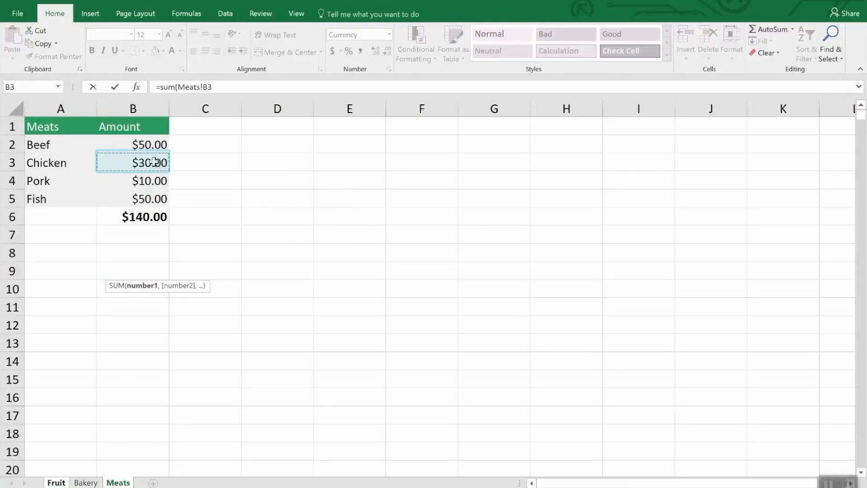
ctrl+click(156, 199)
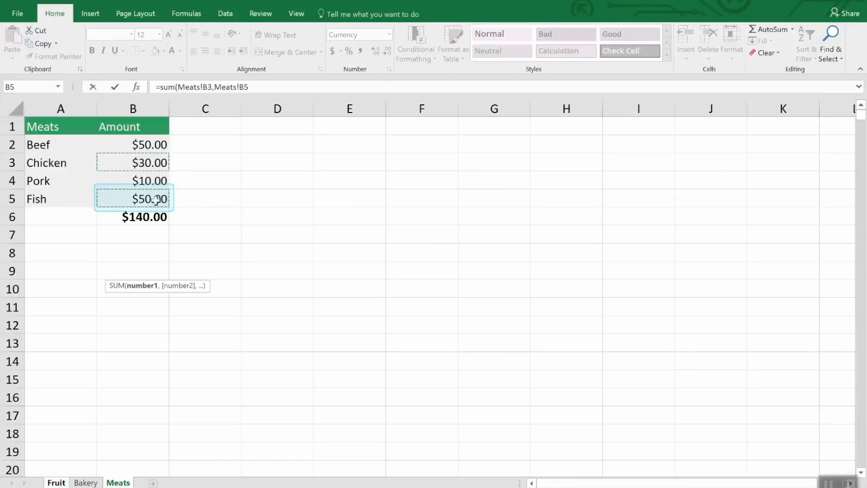
key(Return)
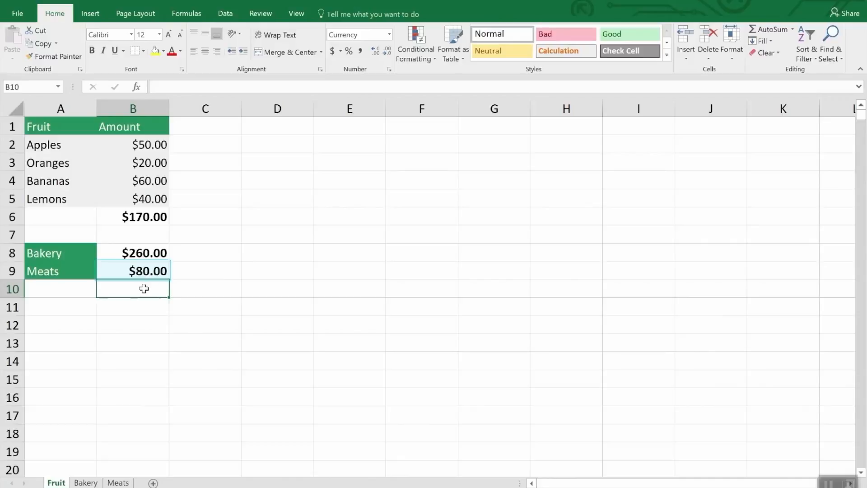
Examine the Bakery! sheet reference inside the Fruit sheet's B8 formula, and view the Bakery and Meats sheets
click(146, 254)
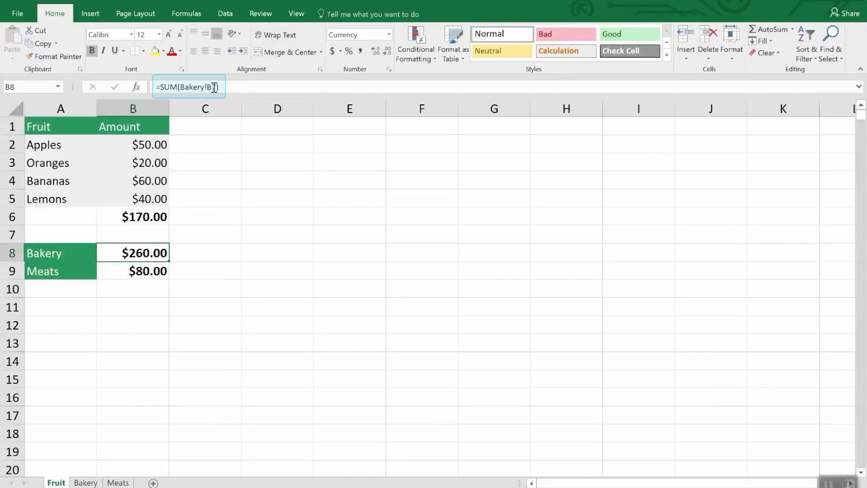
click(238, 87)
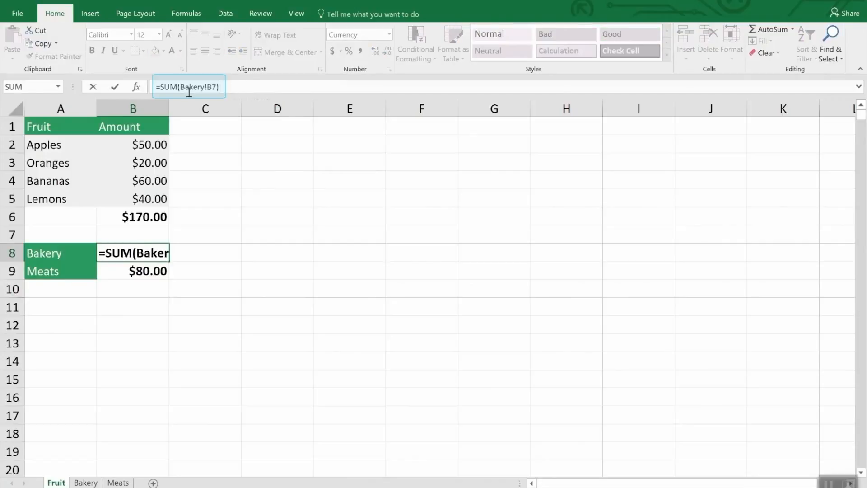
drag(207, 86, 179, 87)
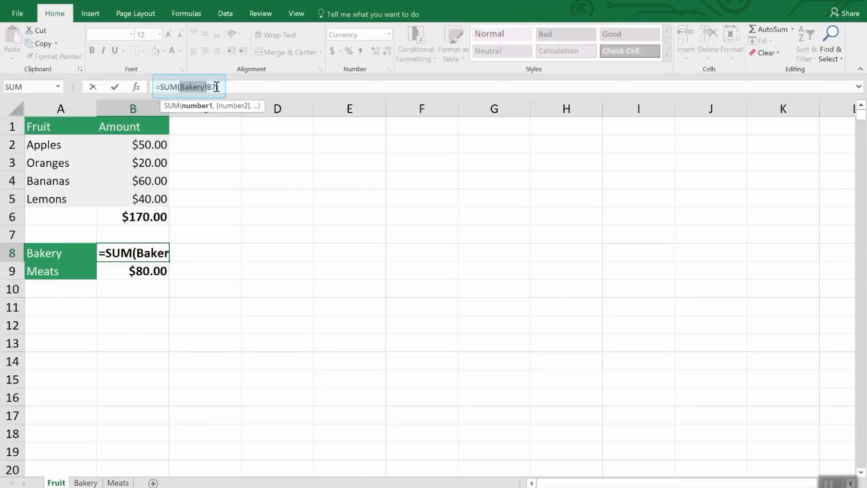
text())
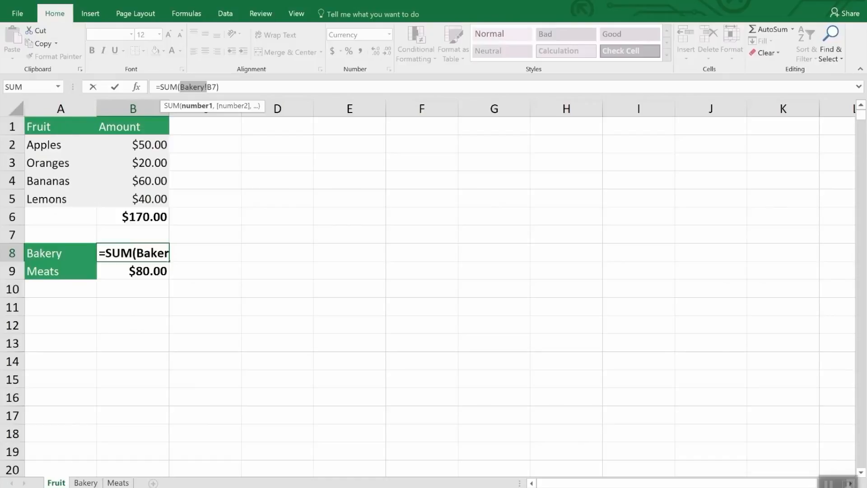
click(86, 482)
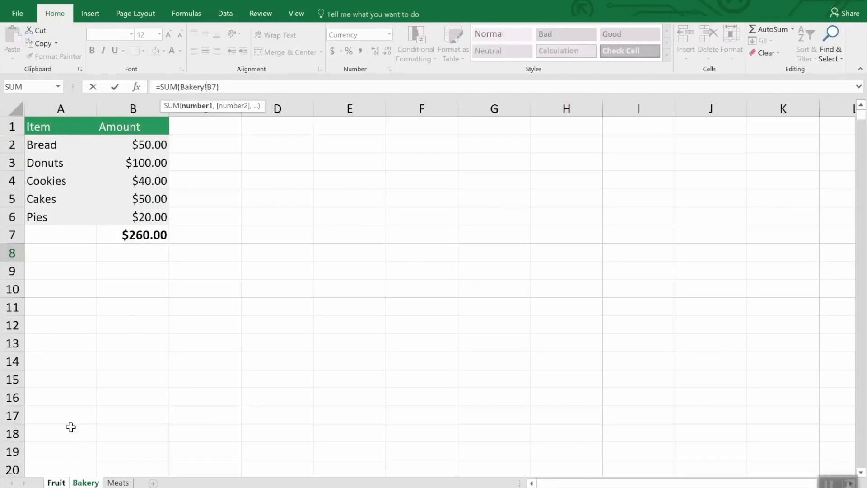
click(118, 482)
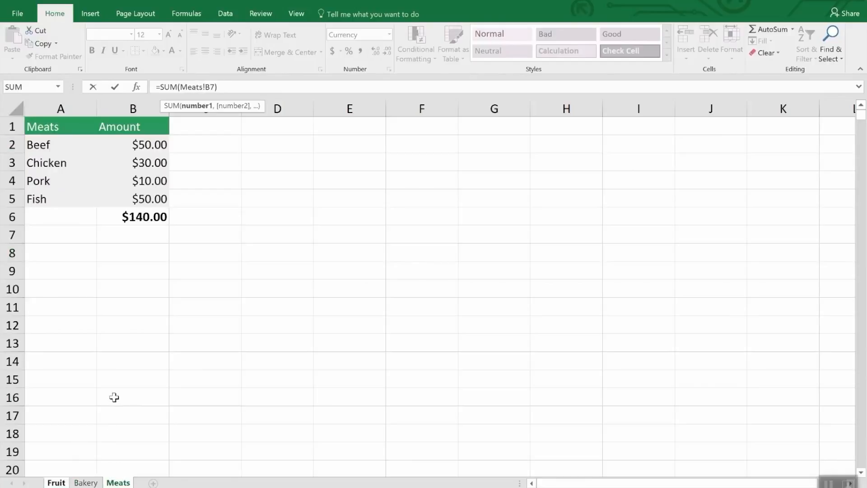
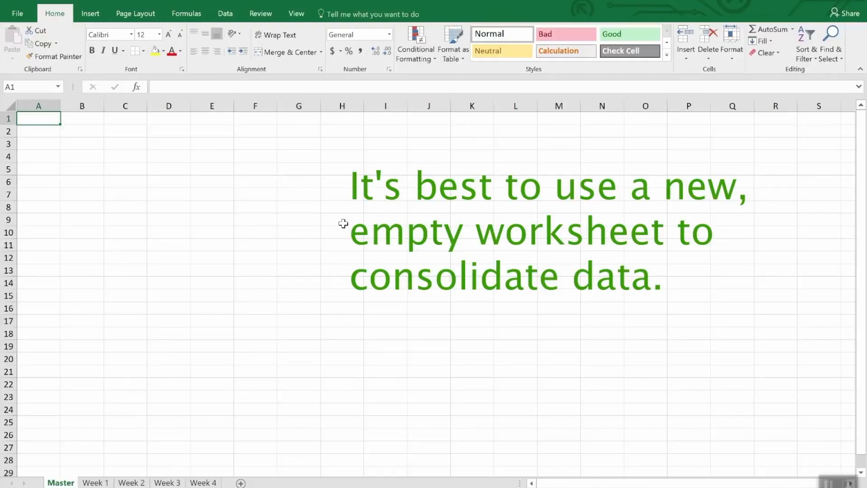
Start a data consolidation at cell A1 of the Master sheet using the Sum function, and add range A1:F6 of Week 1 as a reference
click(226, 14)
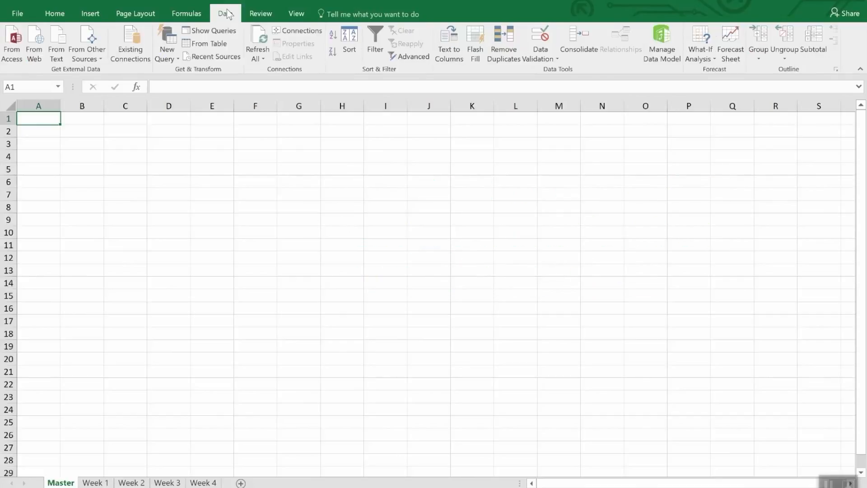
click(578, 38)
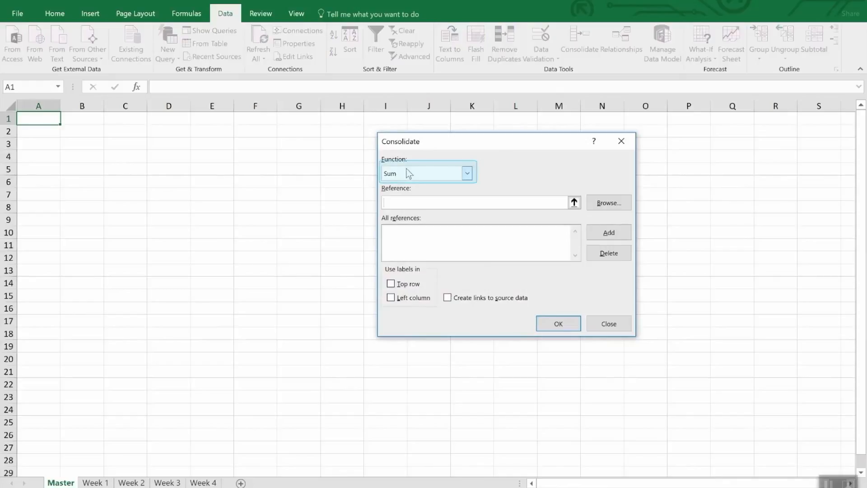
click(467, 174)
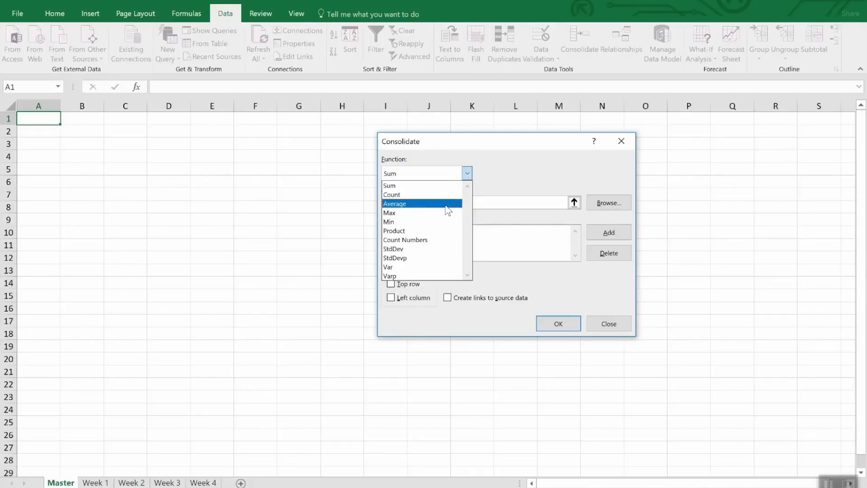
click(521, 172)
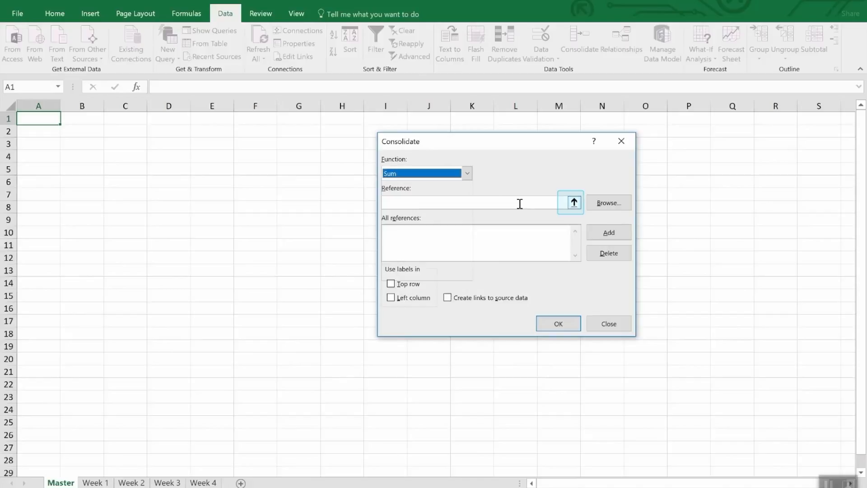
click(573, 202)
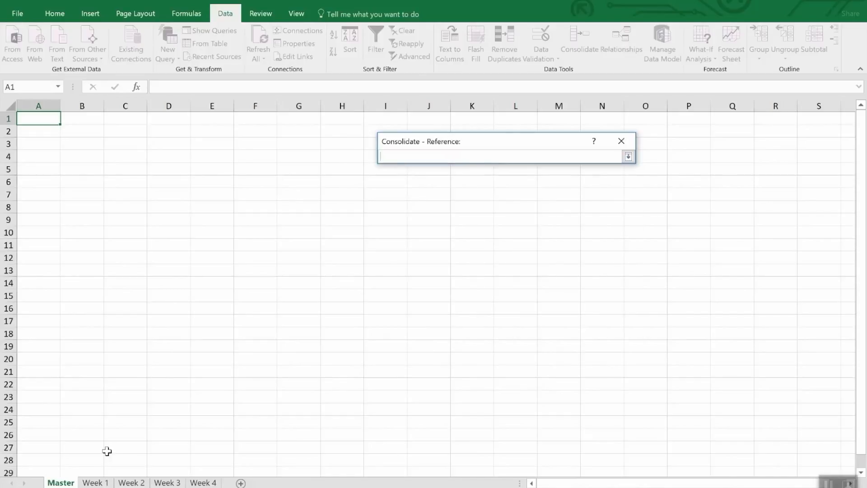
click(102, 482)
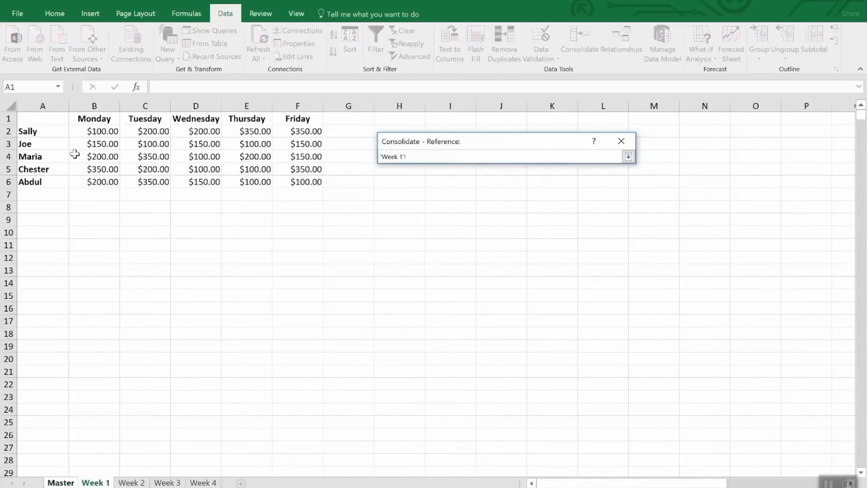
drag(43, 119, 307, 183)
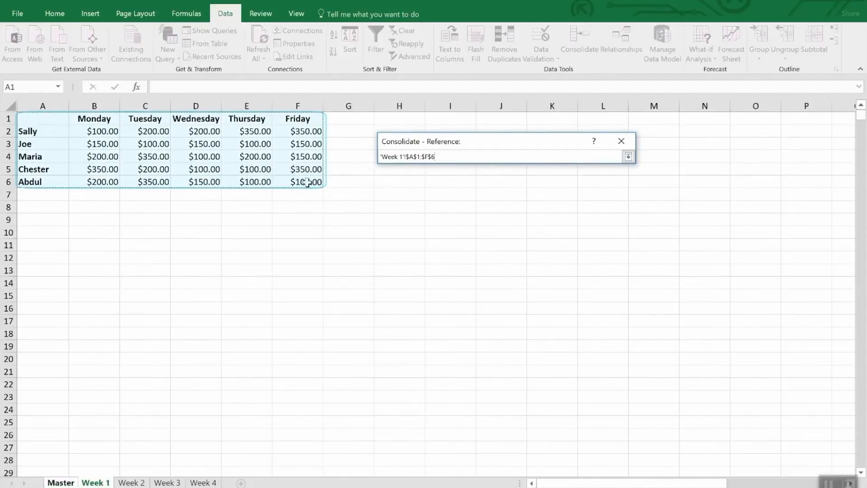
click(628, 157)
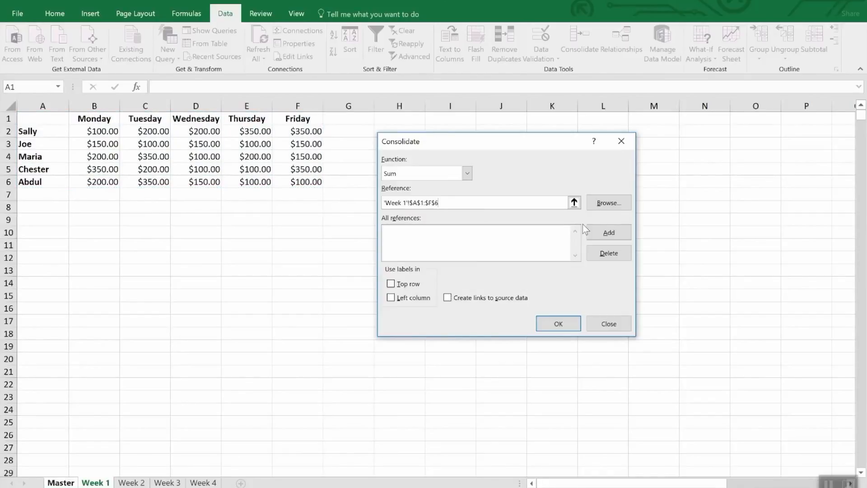
click(602, 232)
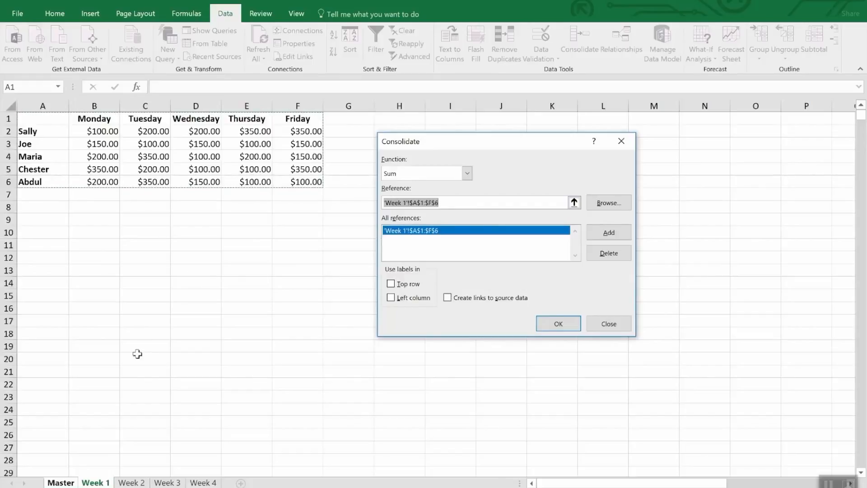
Add range A1:F6 from the Week 2, Week 3 and Week 4 sheets to the consolidation references
click(131, 482)
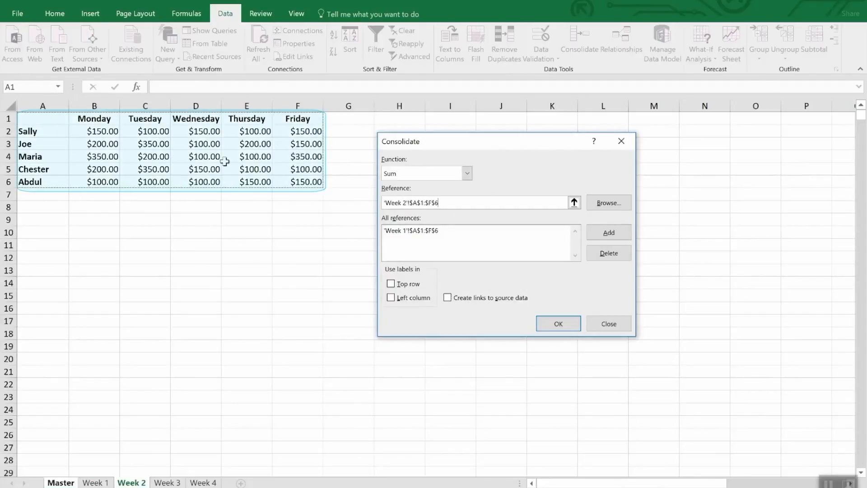
click(602, 233)
click(167, 481)
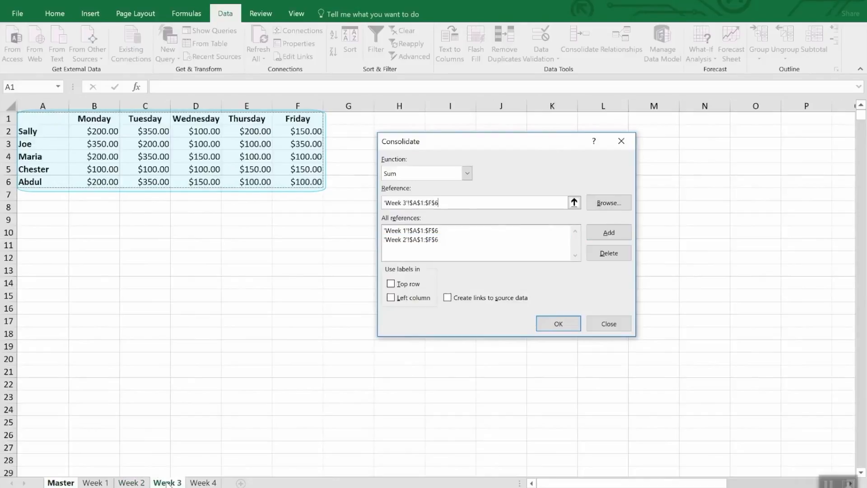
click(604, 233)
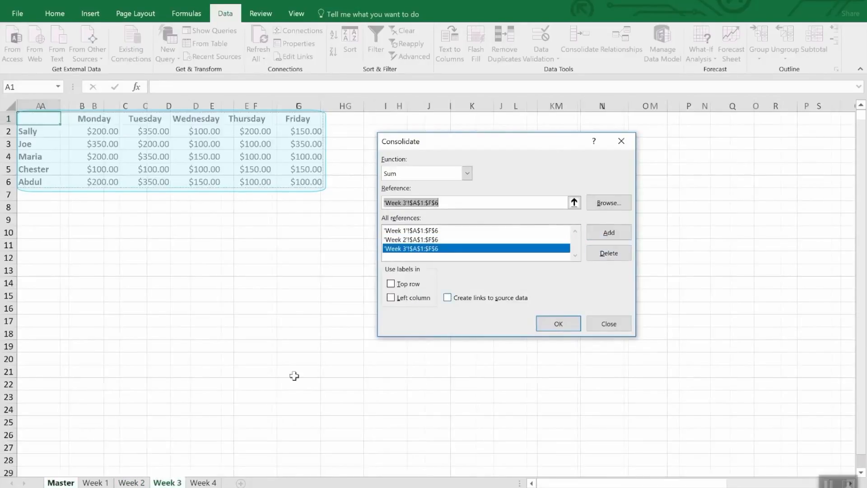
click(193, 482)
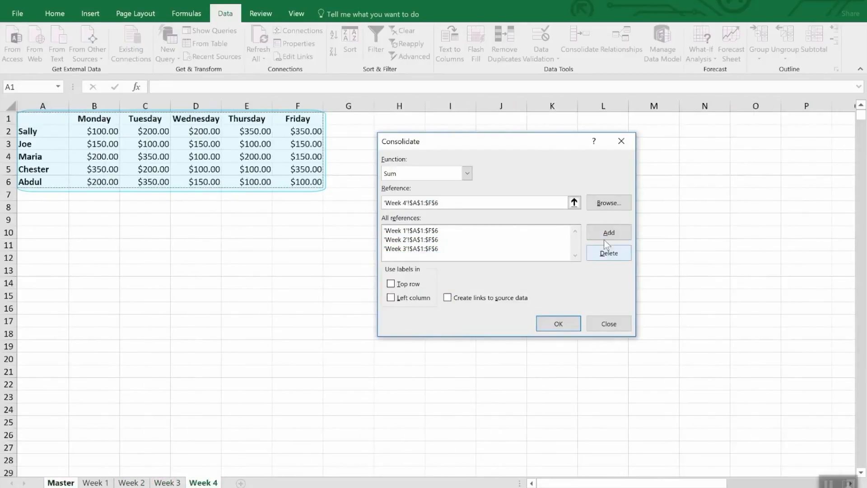
click(625, 232)
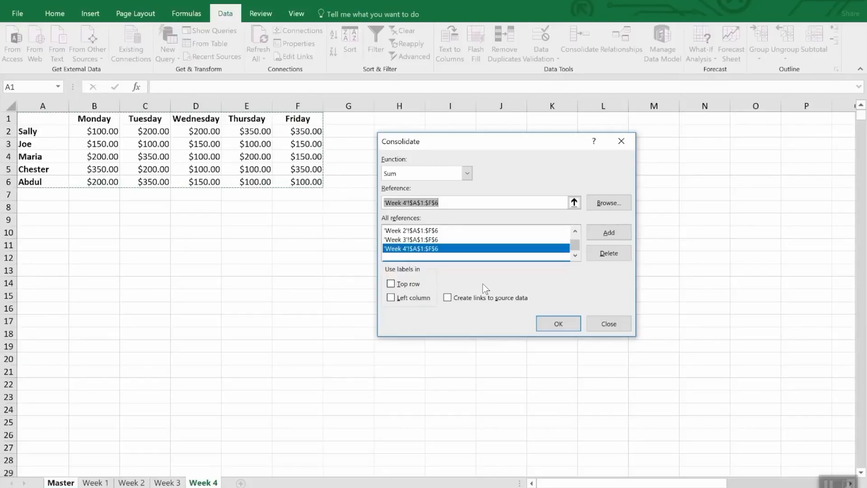
Use labels from the top row and left column, create links to source data, and run the consolidation
click(415, 284)
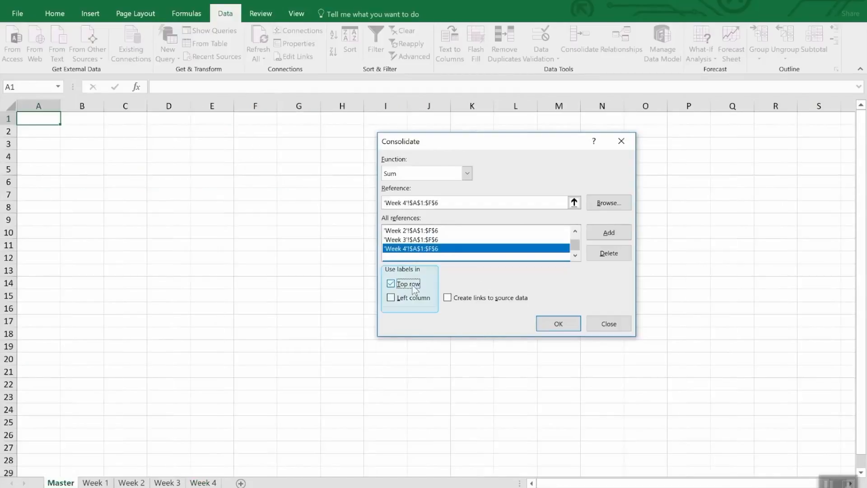
click(413, 299)
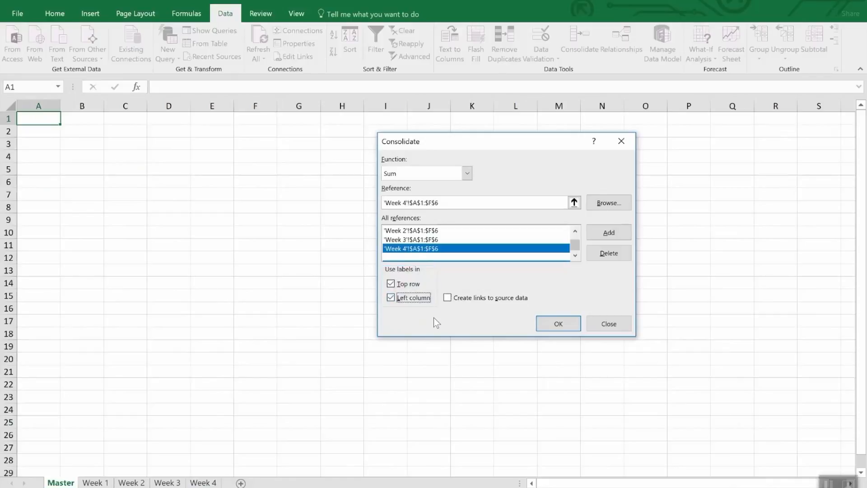
click(491, 302)
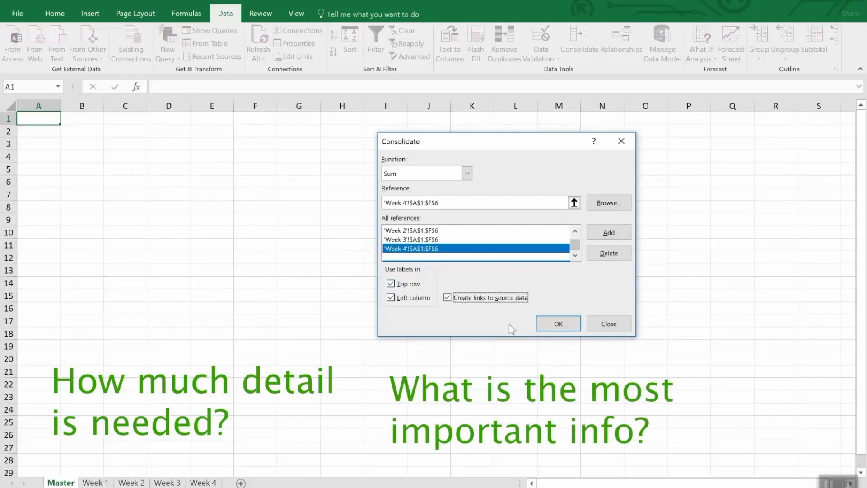
click(552, 329)
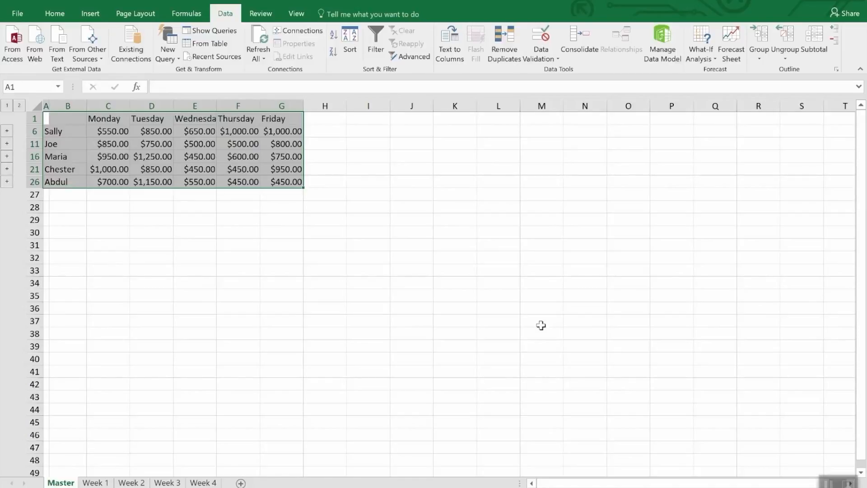
Unhide the collapsed detail rows between rows 1 and 26 of the Master sheet, and undo the unhiding
click(541, 325)
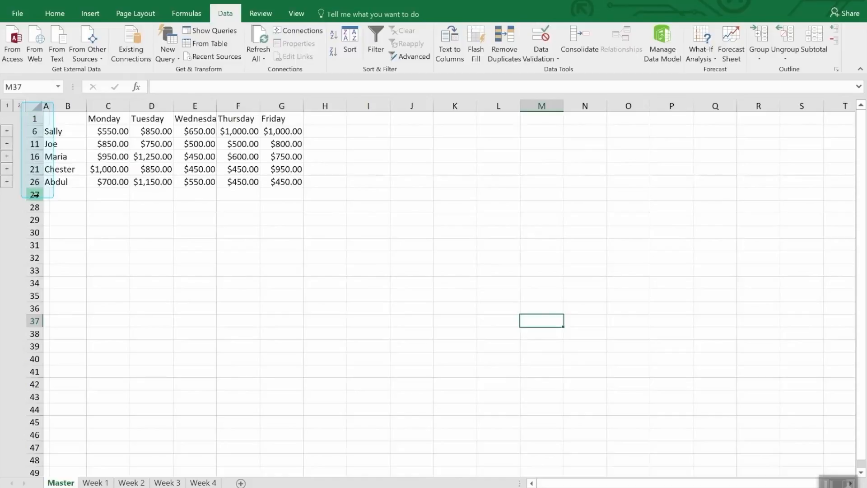
drag(34, 118, 30, 182)
right_click(30, 183)
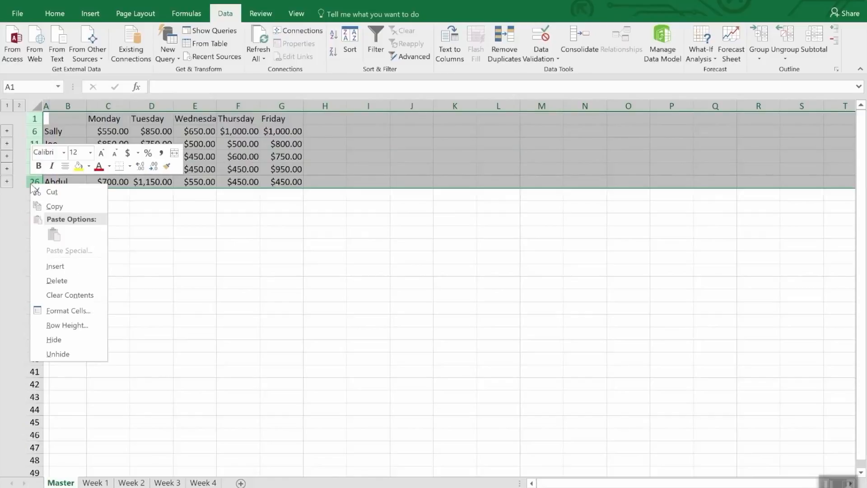
click(50, 354)
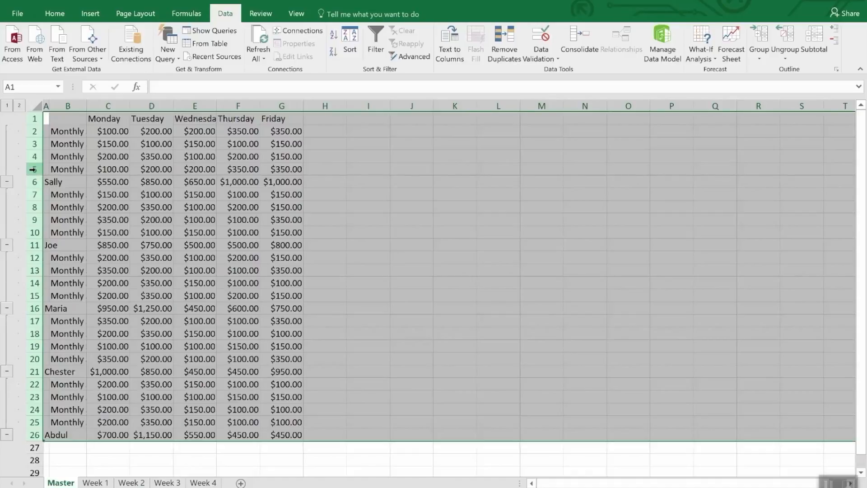
click(194, 459)
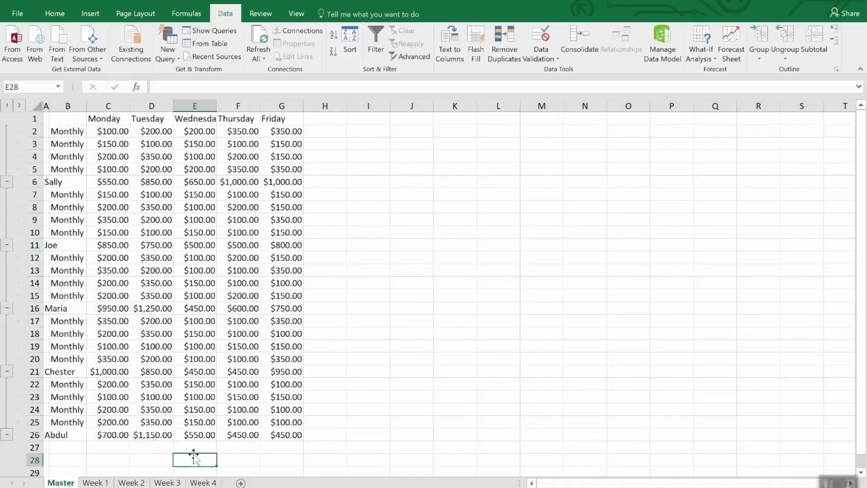
key(ctrl+z)
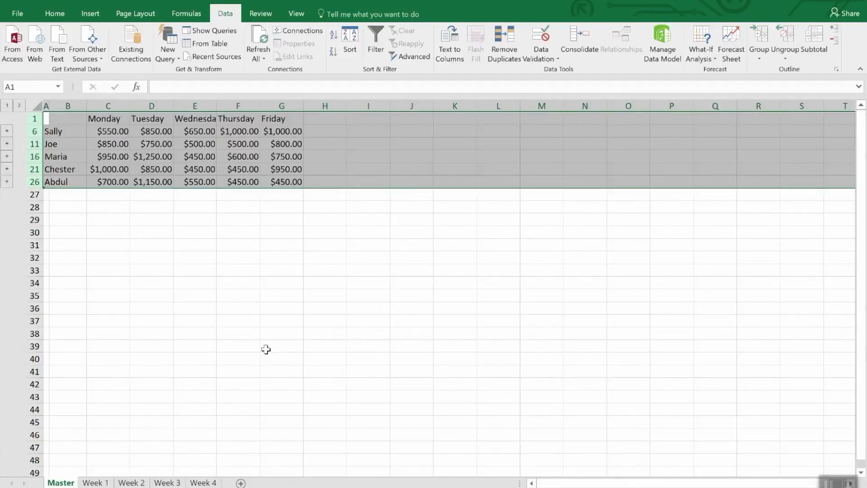
click(233, 238)
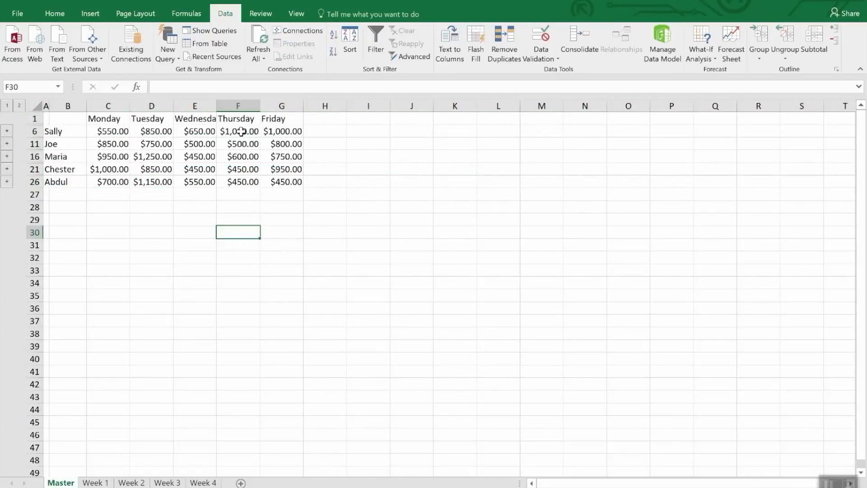
Set the Thursday amount in cell E2 of the Week 4 sheet to 3500, and check the linked total in Master cell F6
click(251, 131)
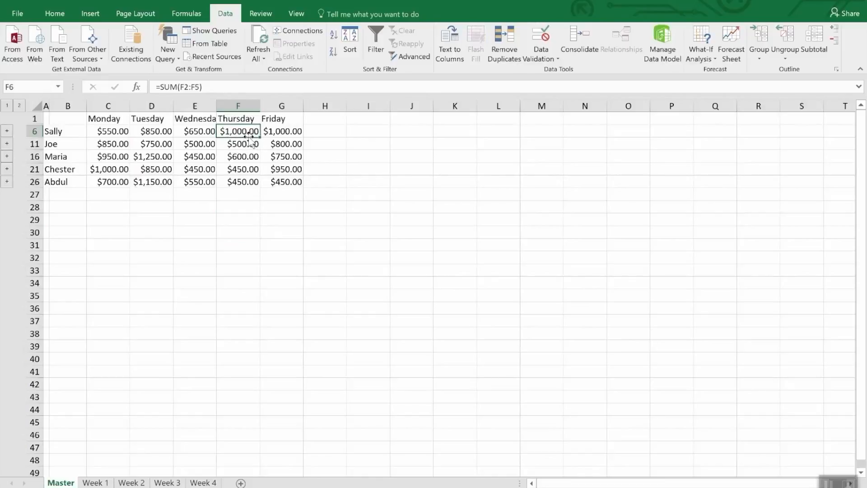
click(197, 482)
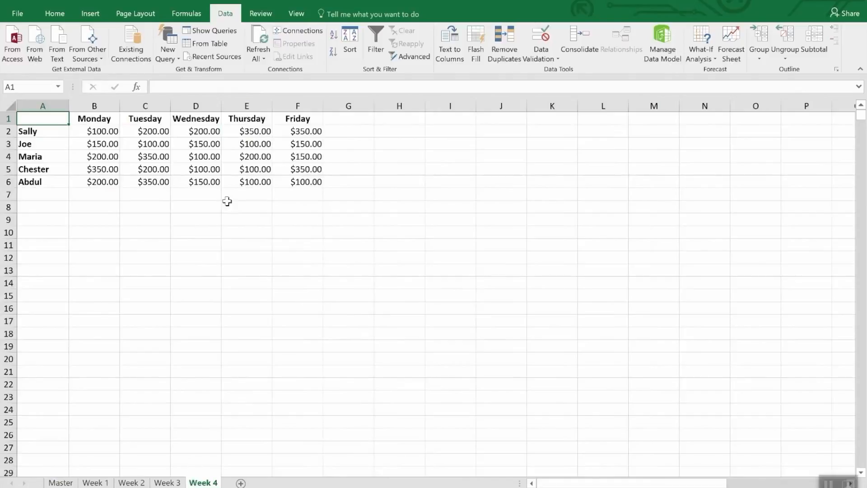
click(253, 131)
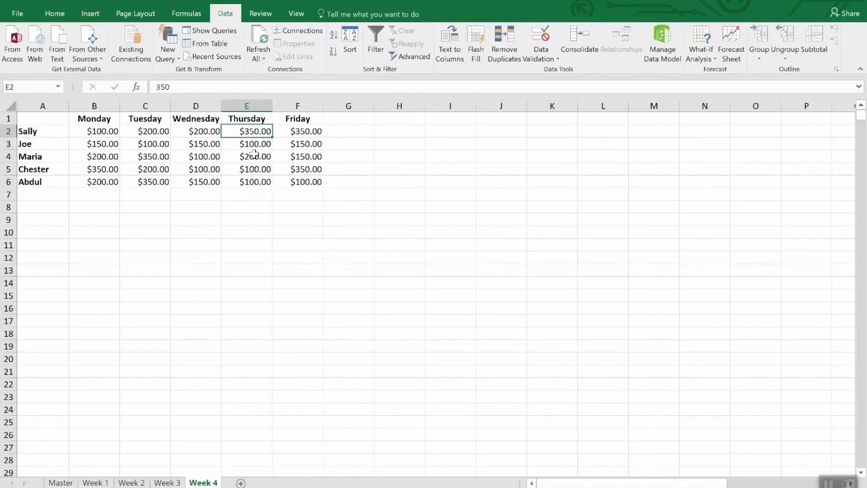
text(35)
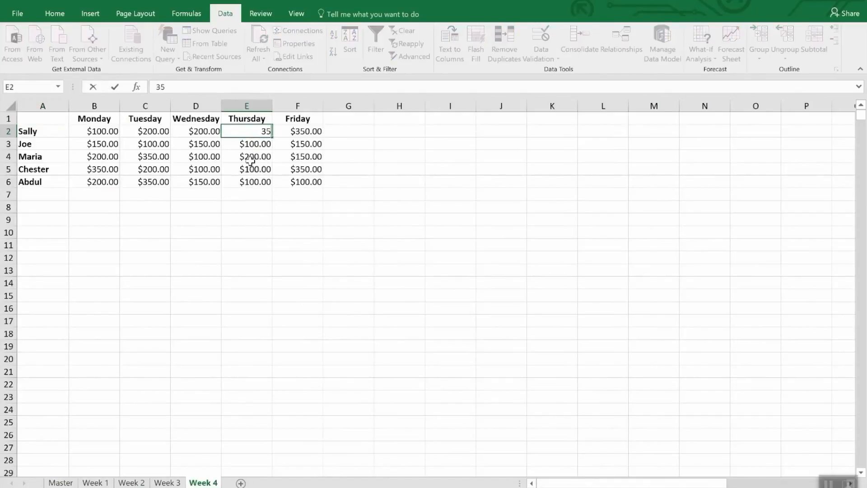
text(00.)
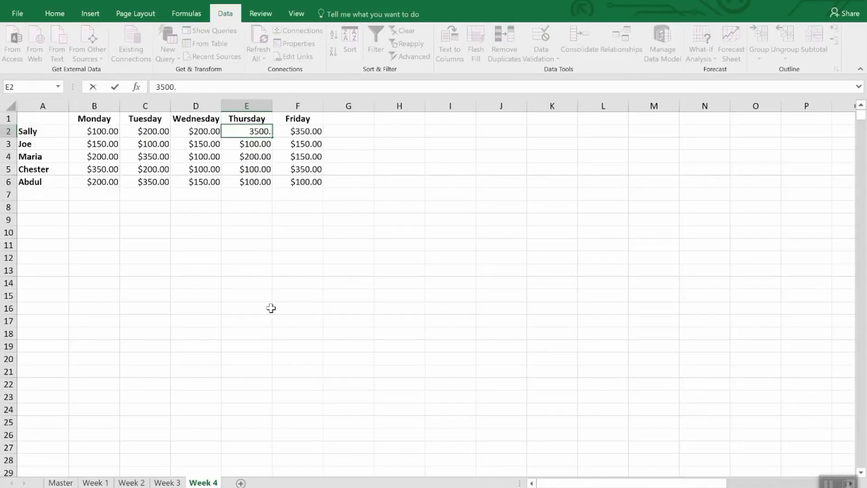
key(Return)
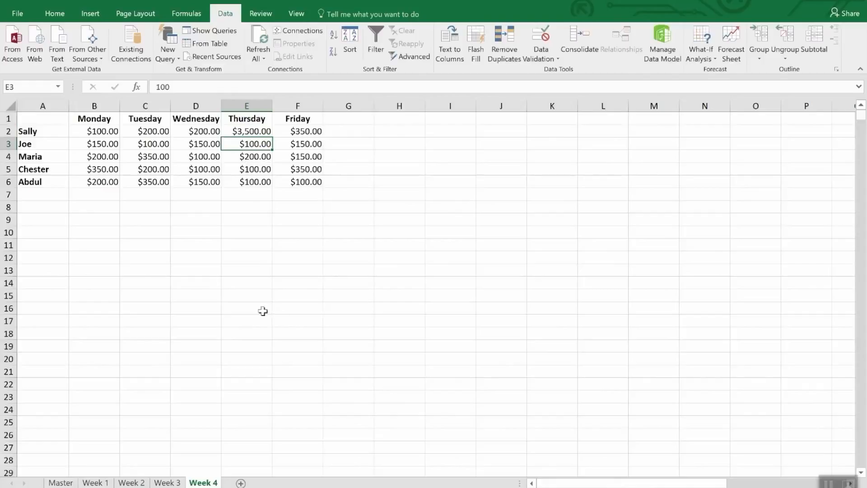
click(62, 482)
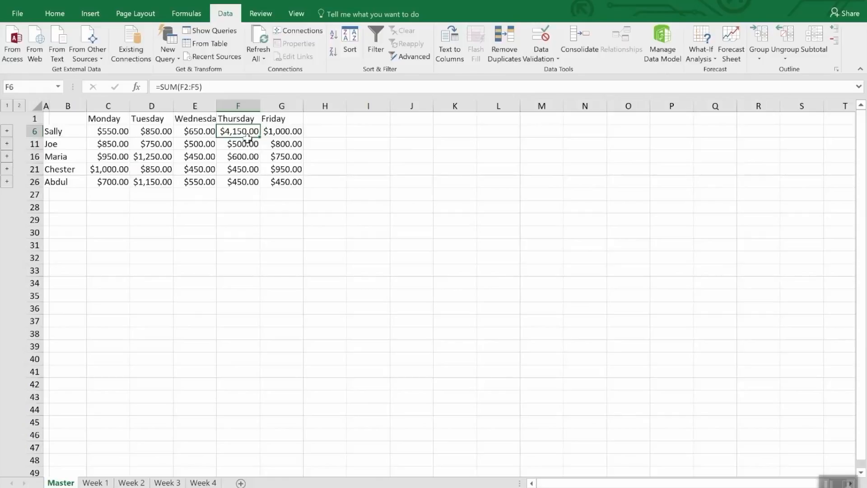
click(586, 39)
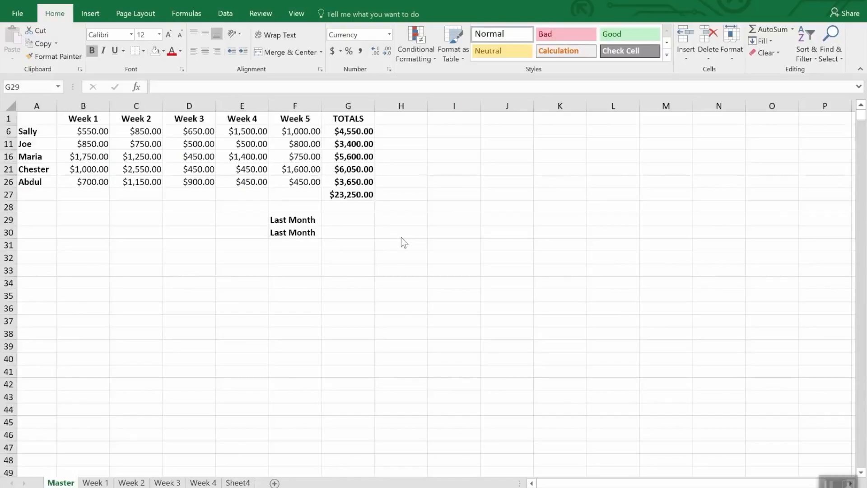
Link cell G29 of the Master sheet to cell G47 on the Master sheet of Monthly Sales.xlsx, and check its formula
click(334, 219)
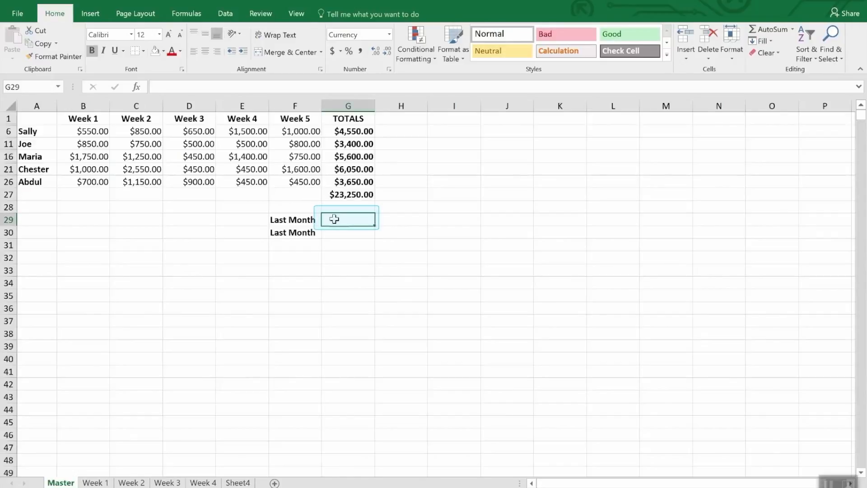
text(=)
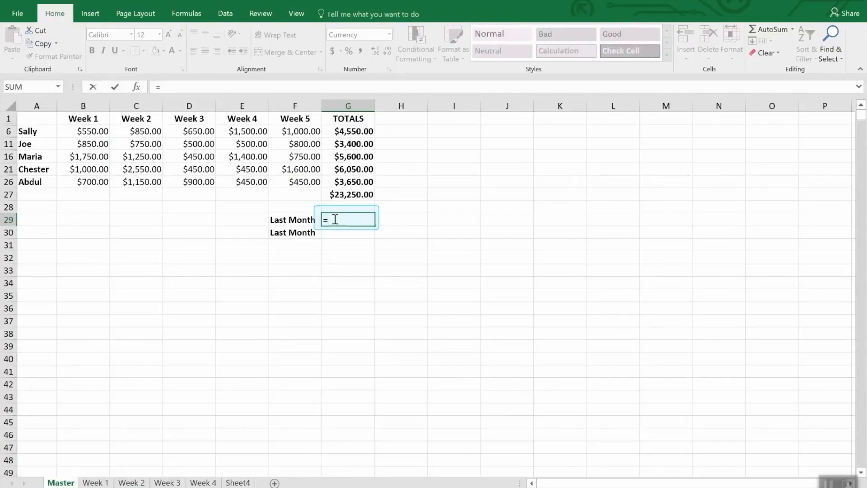
click(301, 17)
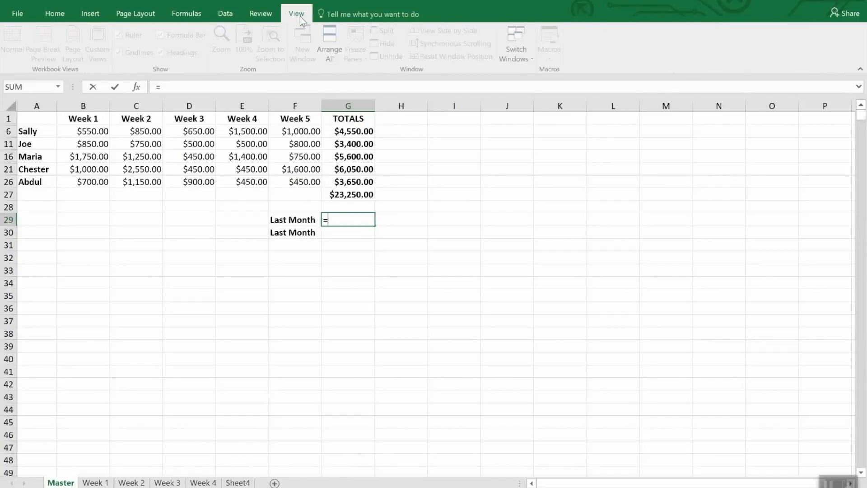
click(527, 50)
click(533, 71)
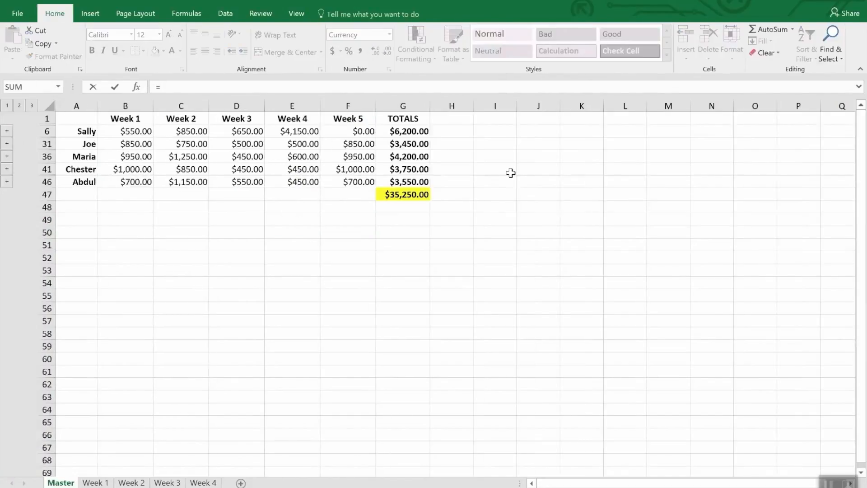
click(406, 194)
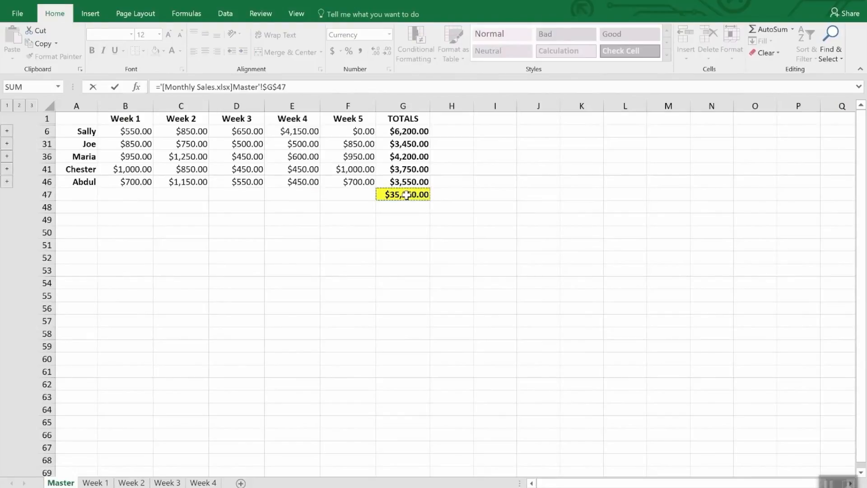
key(Return)
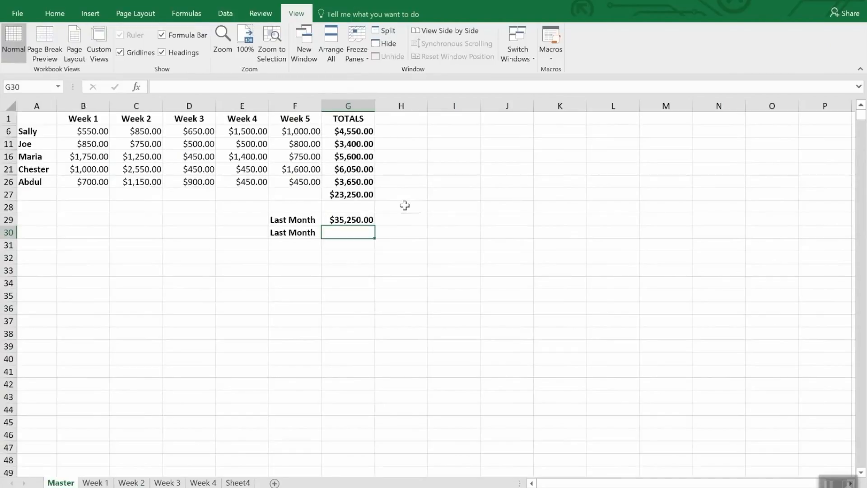
click(366, 219)
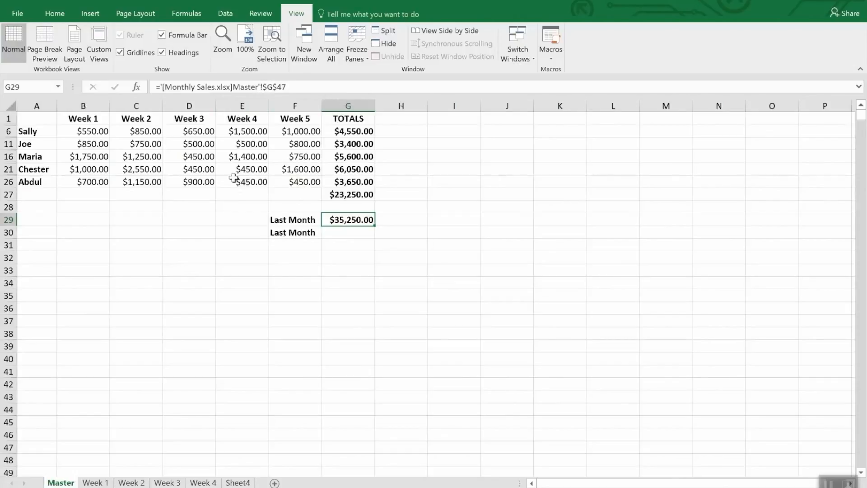
Copy G47 from the Master sheet of Monthly Sales.xlsx, paste it as a link into G30, and compare the formulas in G29 and G30
click(341, 233)
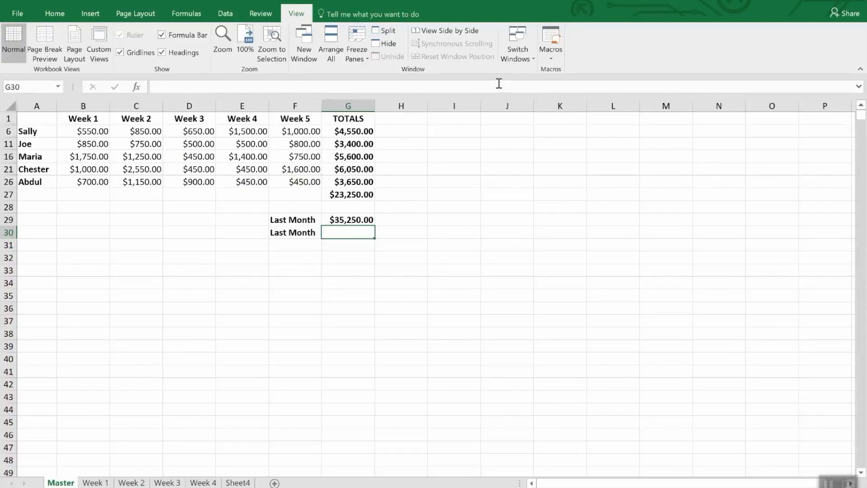
click(522, 44)
click(533, 75)
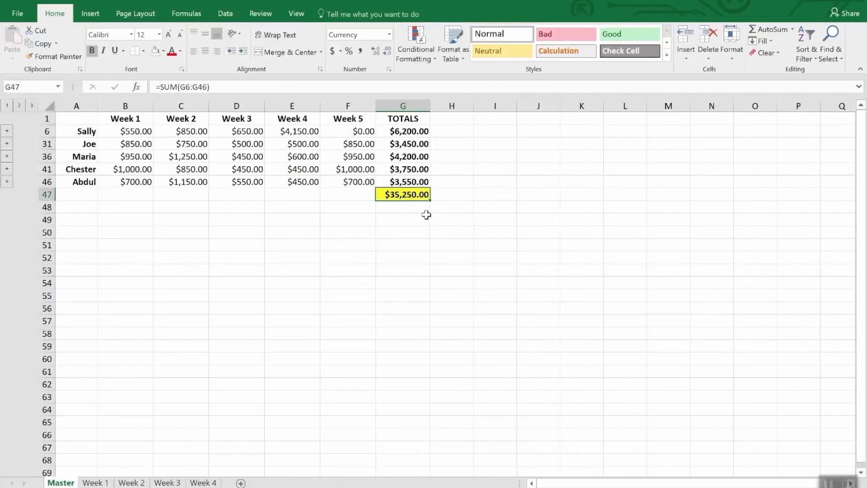
right_click(415, 197)
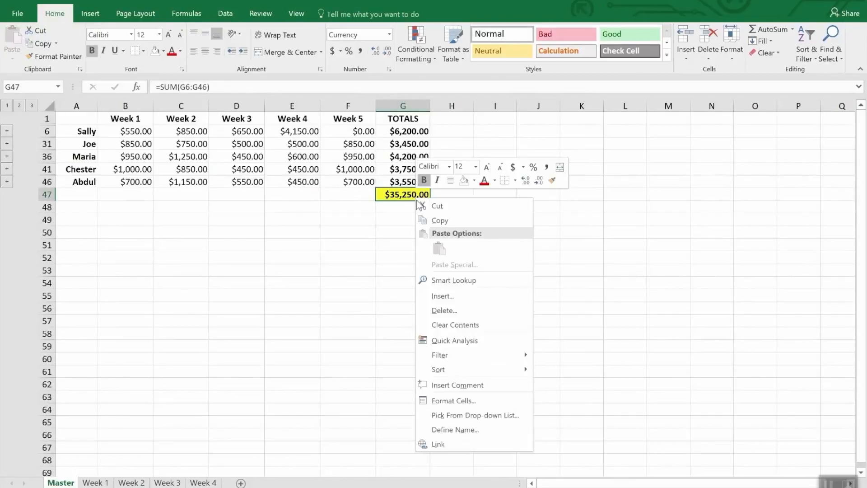
click(438, 222)
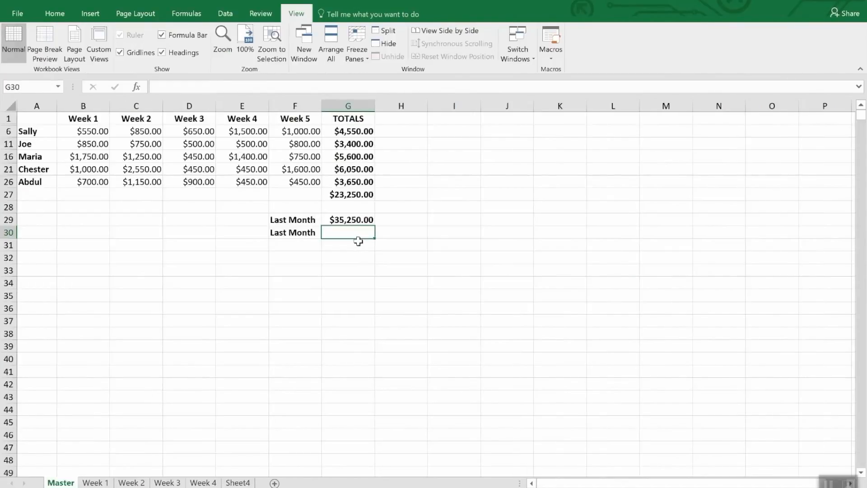
click(55, 14)
click(11, 60)
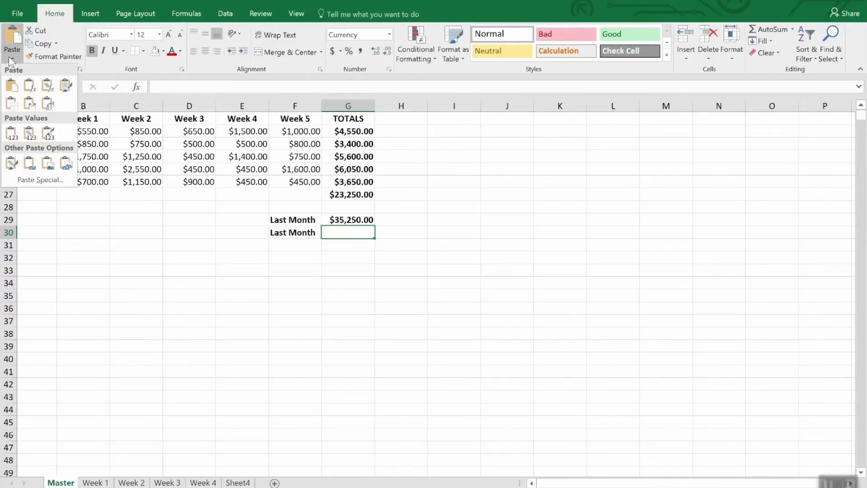
click(36, 179)
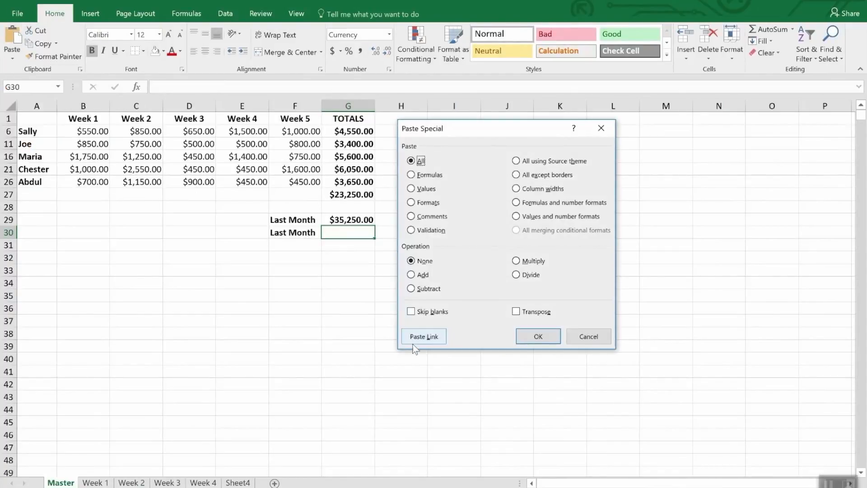
click(422, 339)
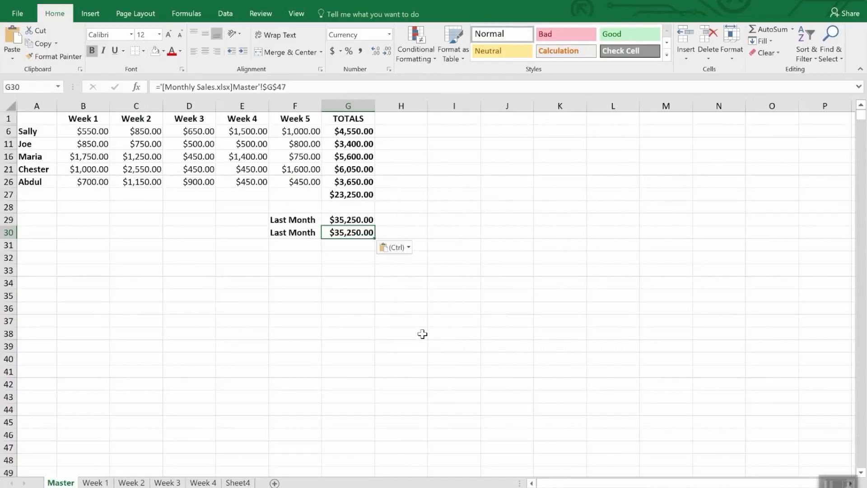
click(416, 179)
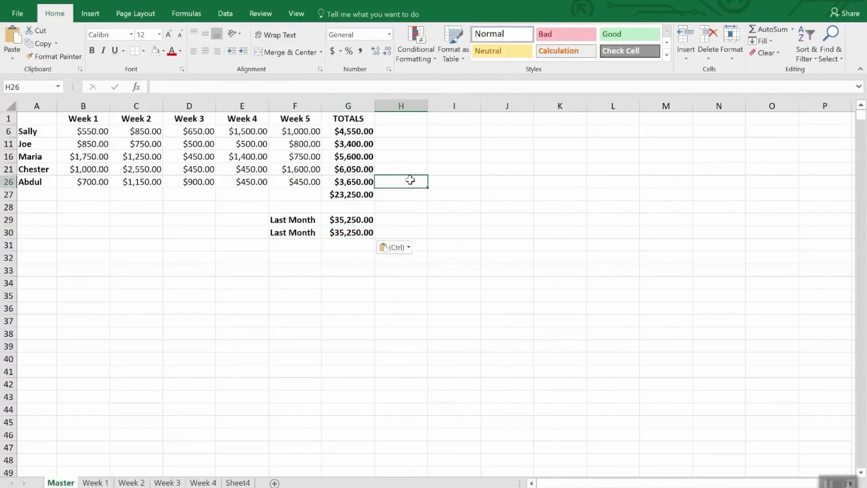
click(353, 232)
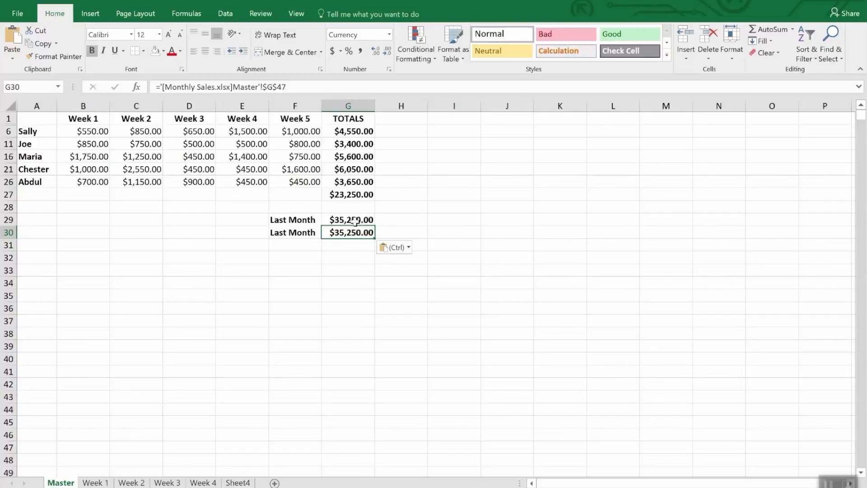
click(356, 220)
click(355, 232)
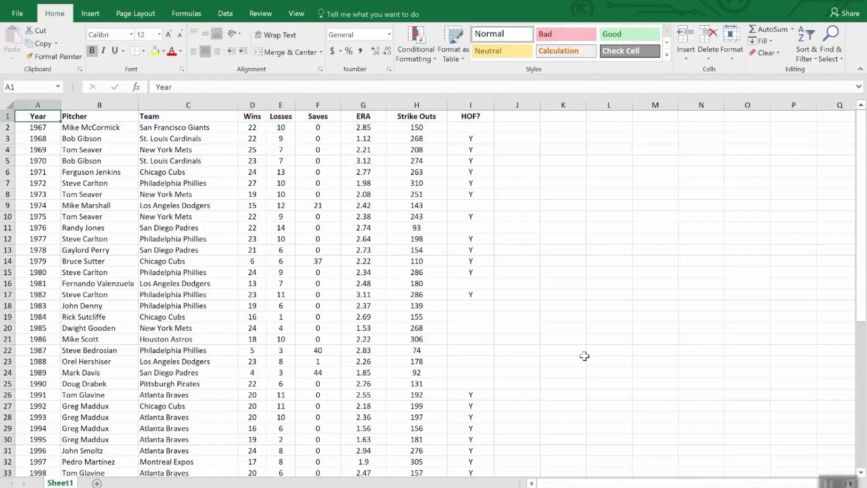
Look through the pitcher table on Sheet1, and sort it by the Wins column from highest to lowest
scroll(585, 355, down, 12)
scroll(584, 355, up, 12)
scroll(113, 289, down, 12)
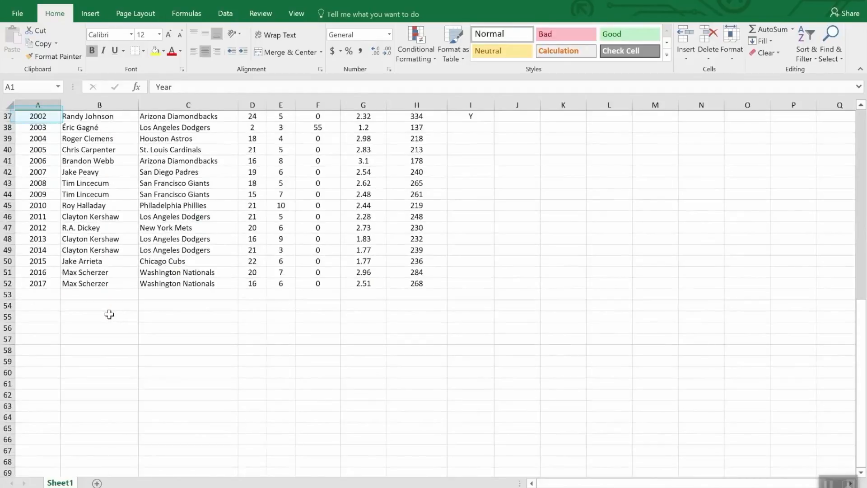
scroll(110, 314, up, 12)
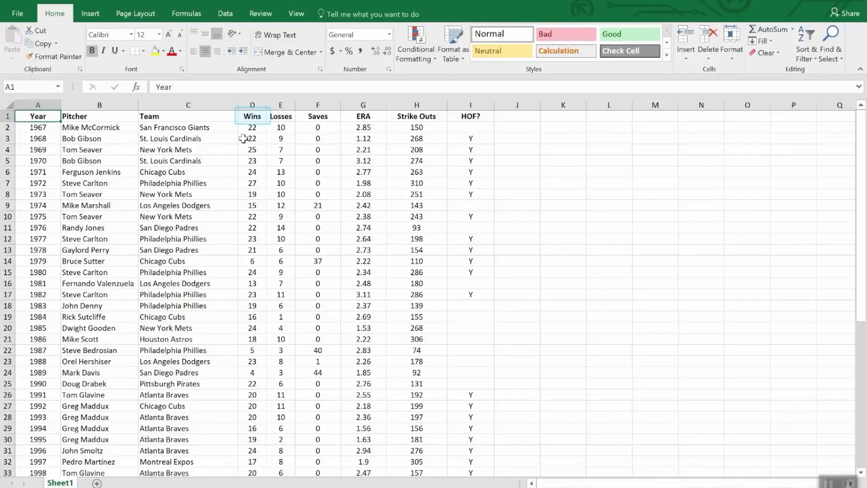
click(255, 117)
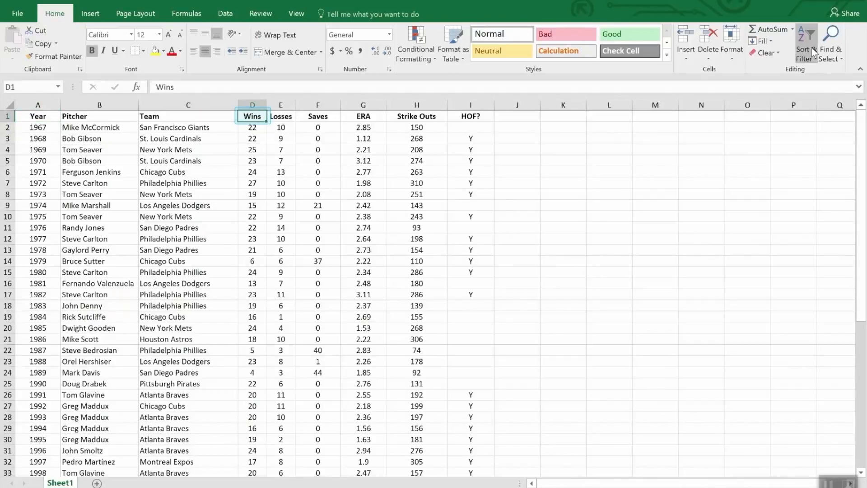
click(808, 34)
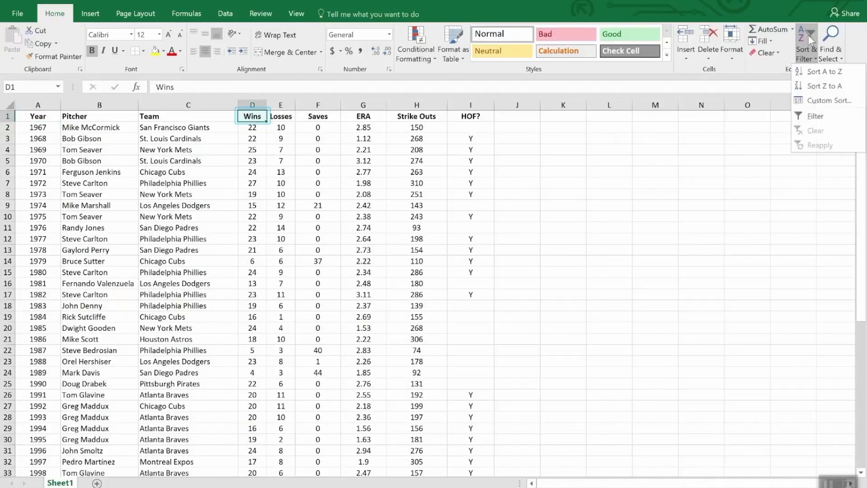
click(816, 87)
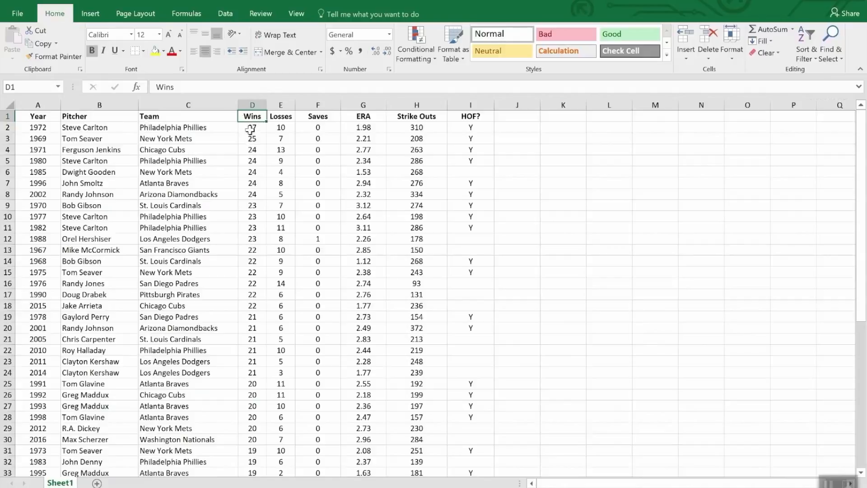
scroll(252, 136, down, 8)
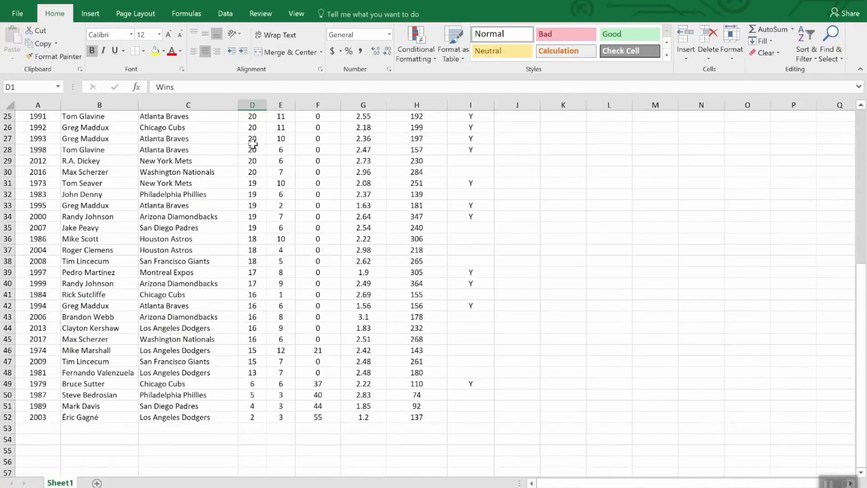
scroll(252, 143, up, 8)
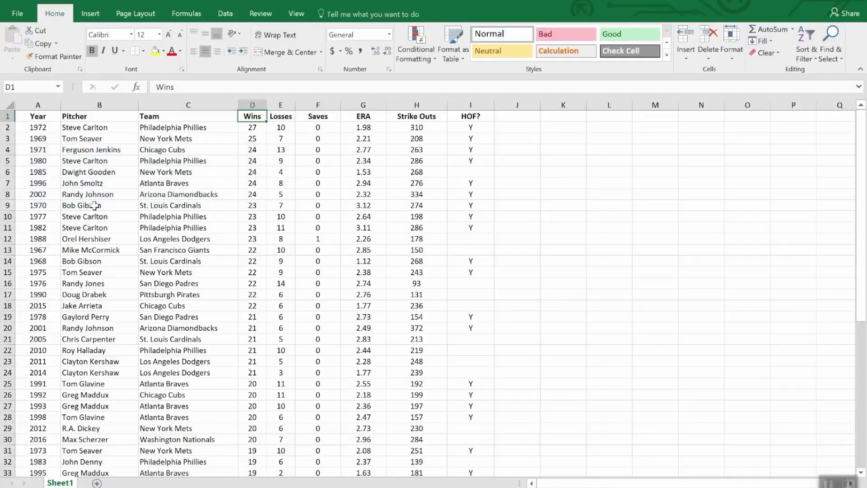
Custom-sort the pitcher table by Wins largest to smallest, with a second level by ERA smallest to largest
click(808, 38)
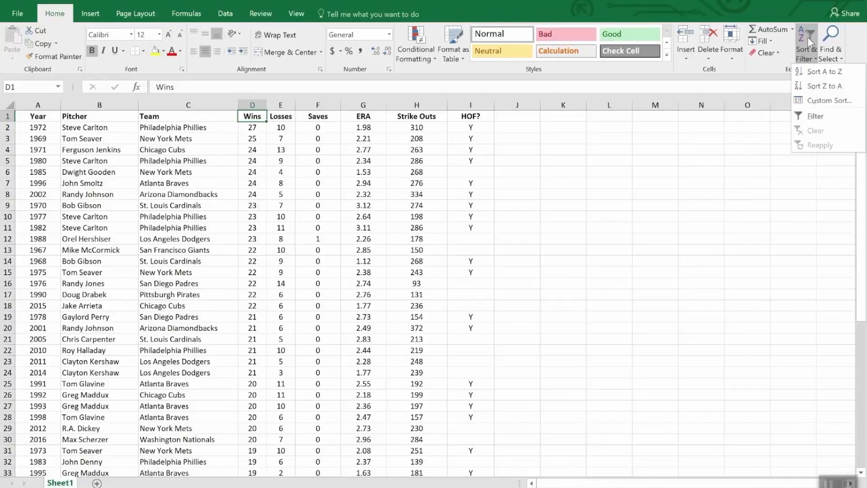
click(828, 101)
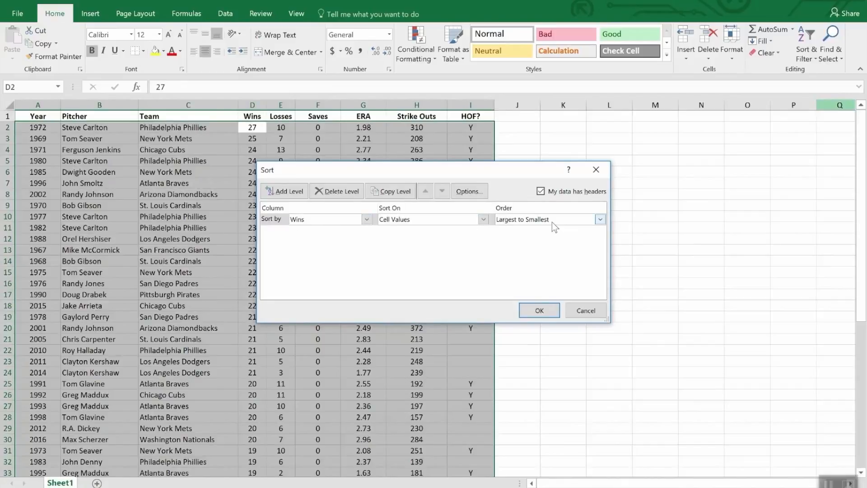
click(292, 193)
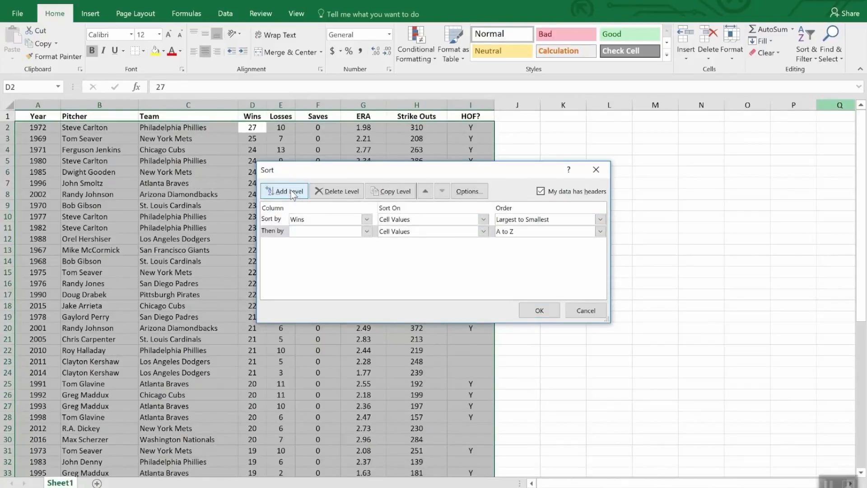
click(367, 232)
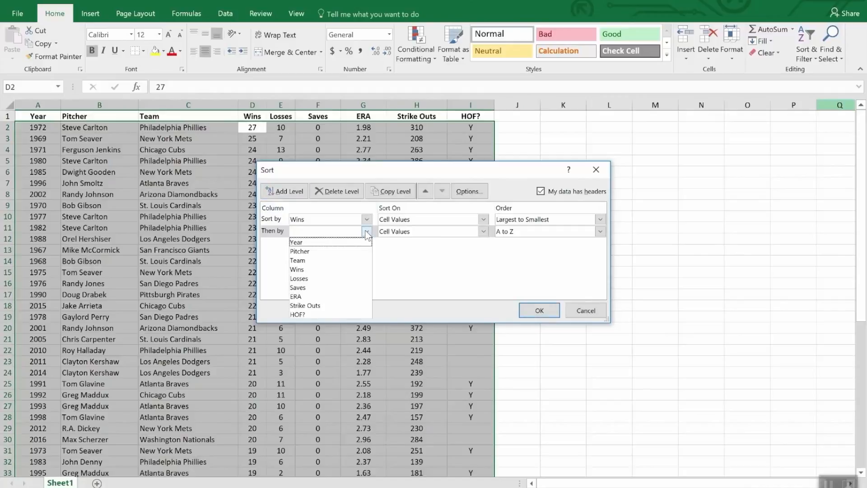
click(342, 296)
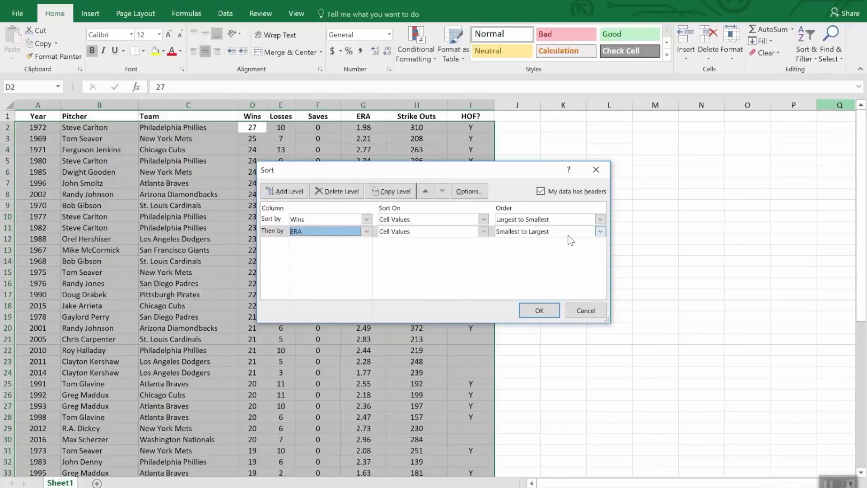
click(537, 311)
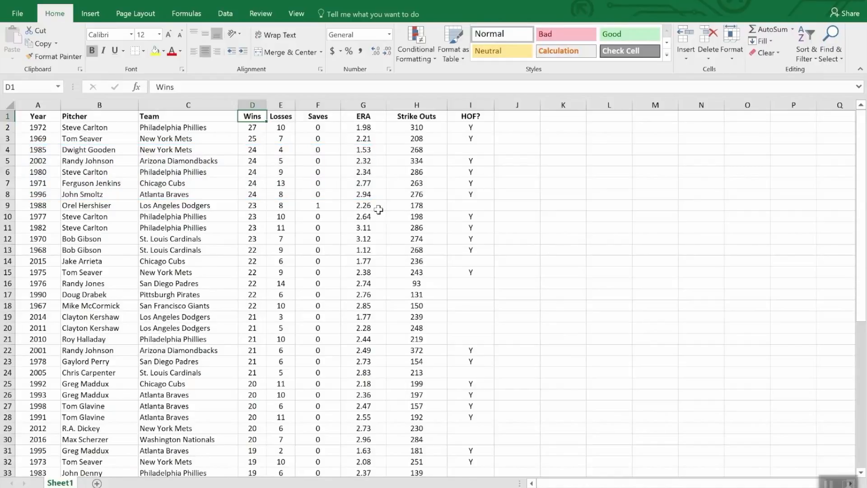
Turn on filtering for the header row of the pitcher table
click(324, 118)
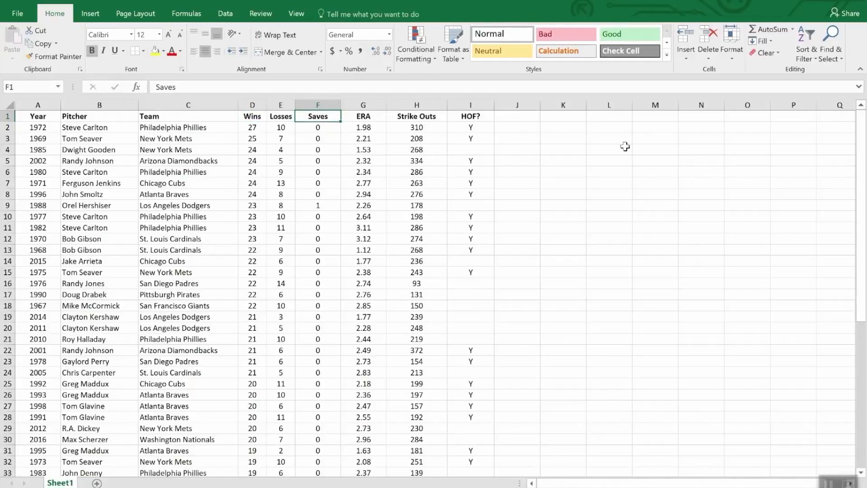
click(803, 38)
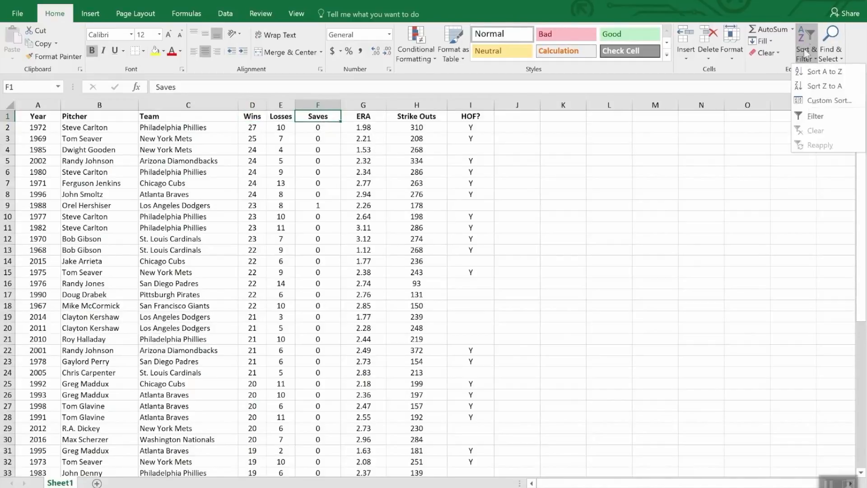
click(818, 117)
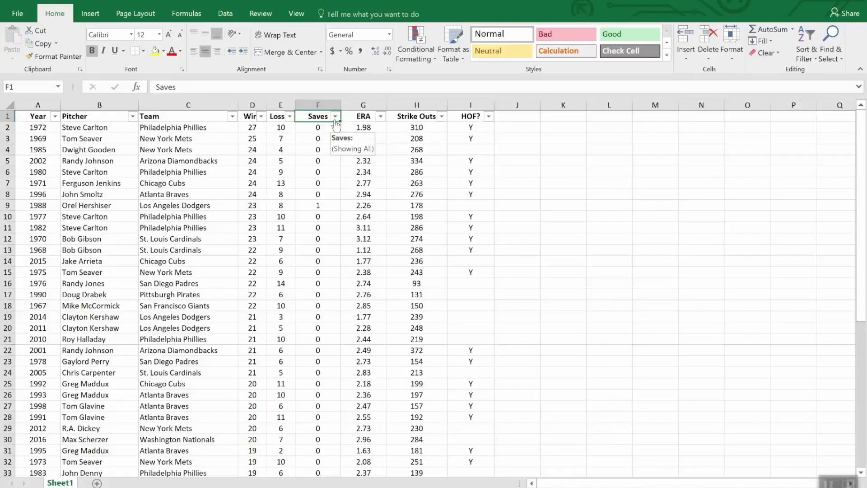
Filter the pitcher table to rows with Y in the HOF? column, and sort them by Strike Outs from largest to smallest
click(488, 116)
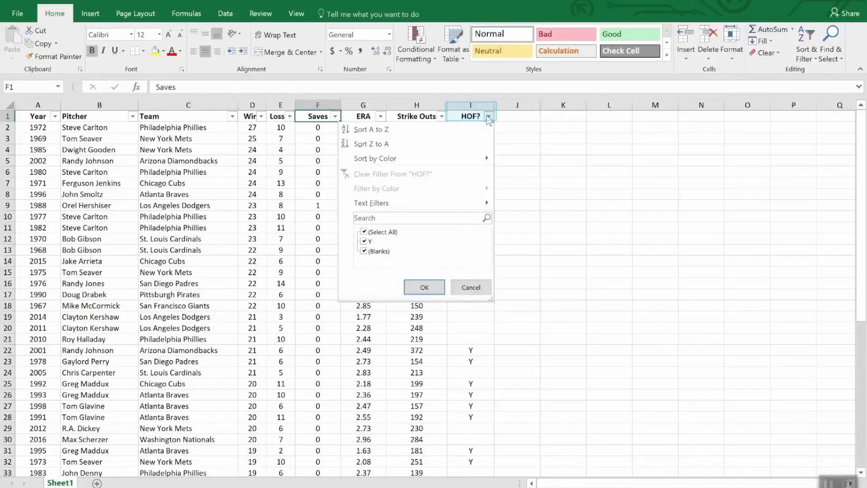
click(363, 232)
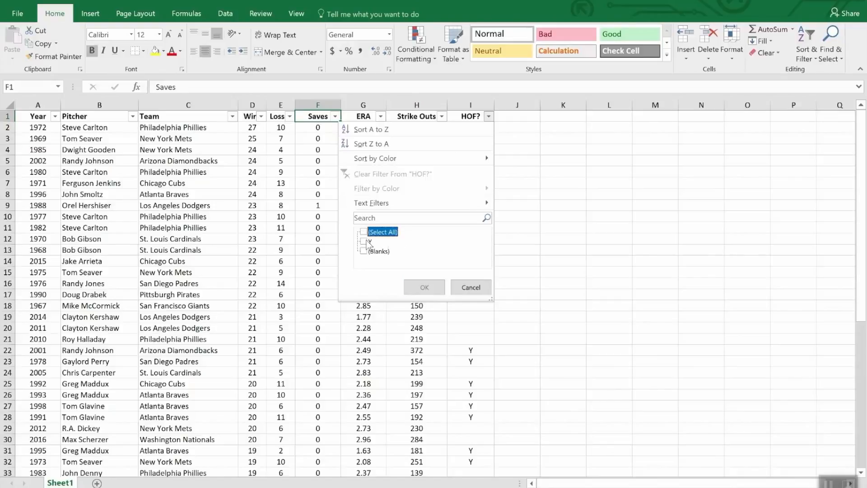
click(366, 242)
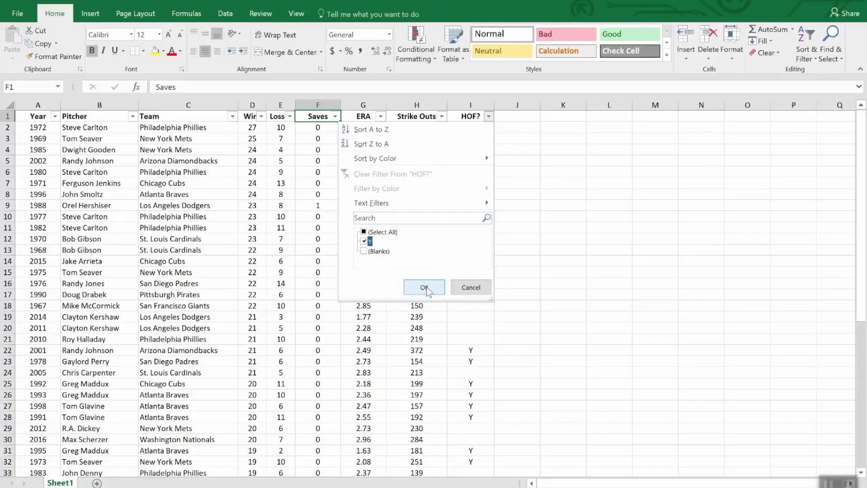
click(424, 287)
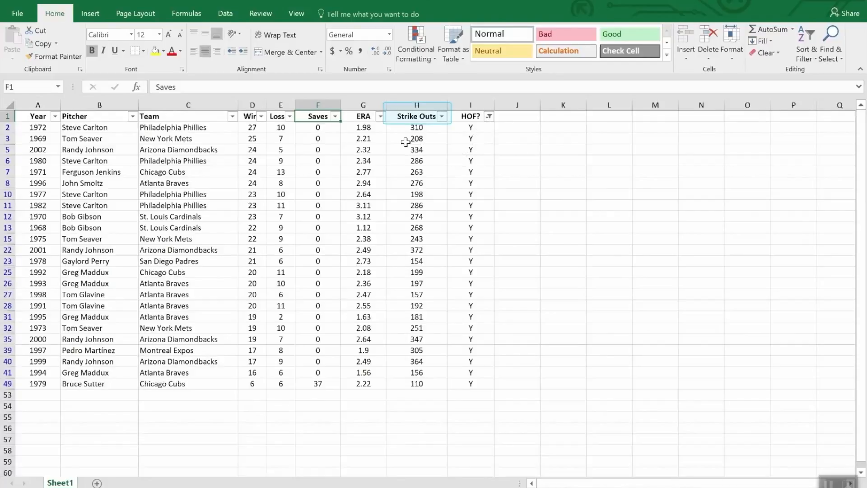
click(442, 117)
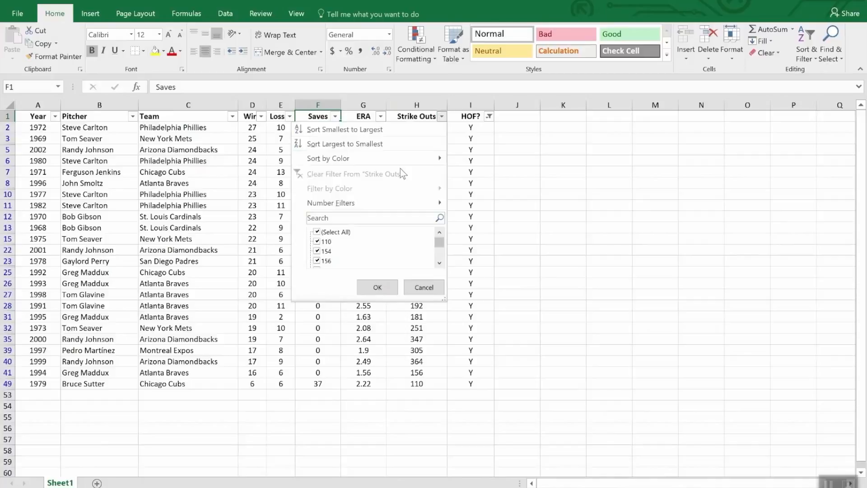
click(389, 143)
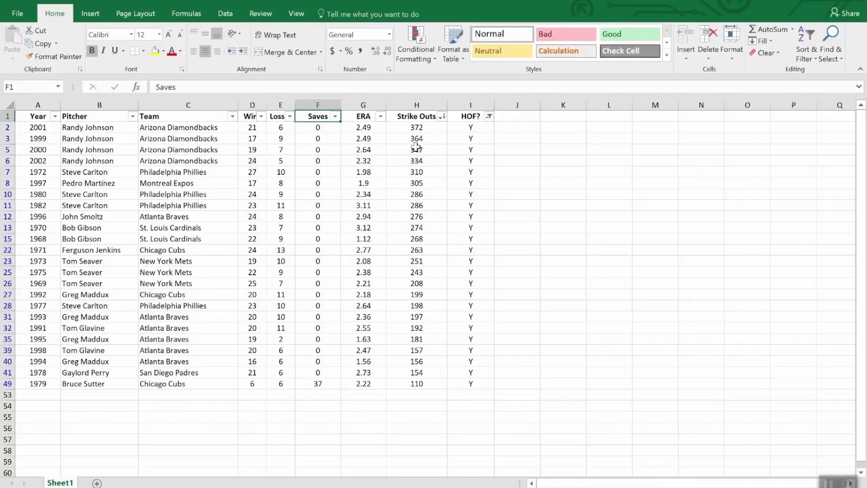
Filter the Wins column with a number filter to show only pitchers with less than 20 wins
click(260, 116)
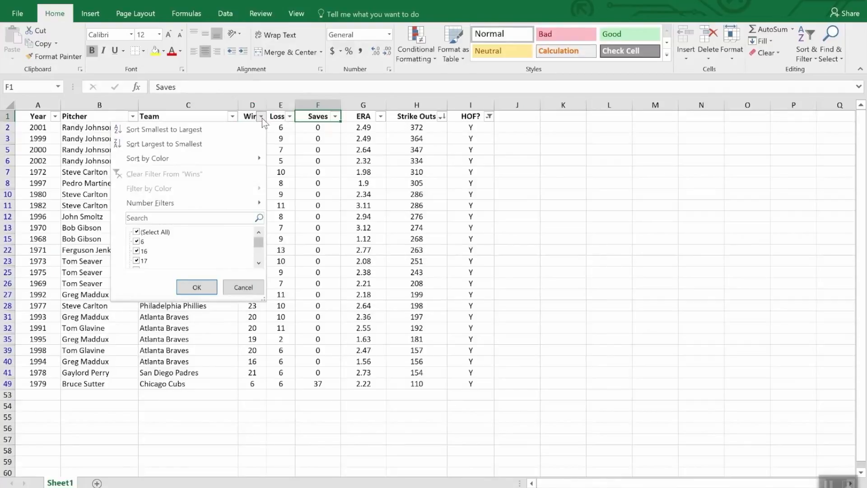
mouse_move(232, 202)
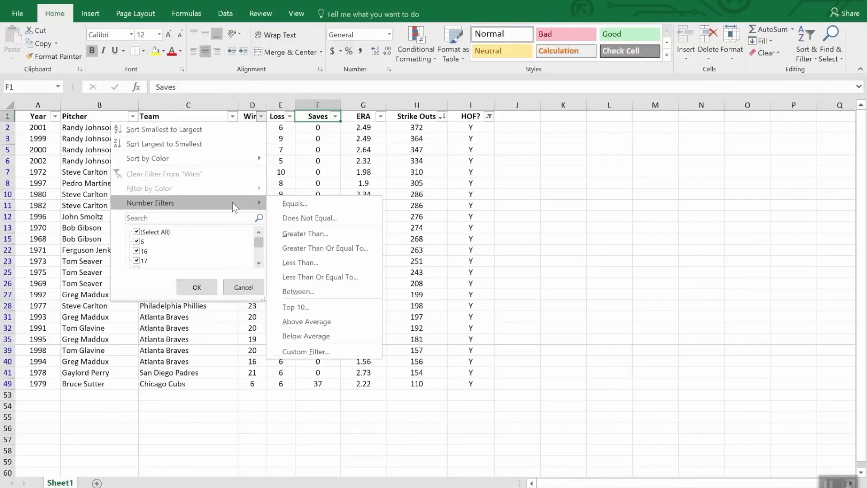
click(322, 262)
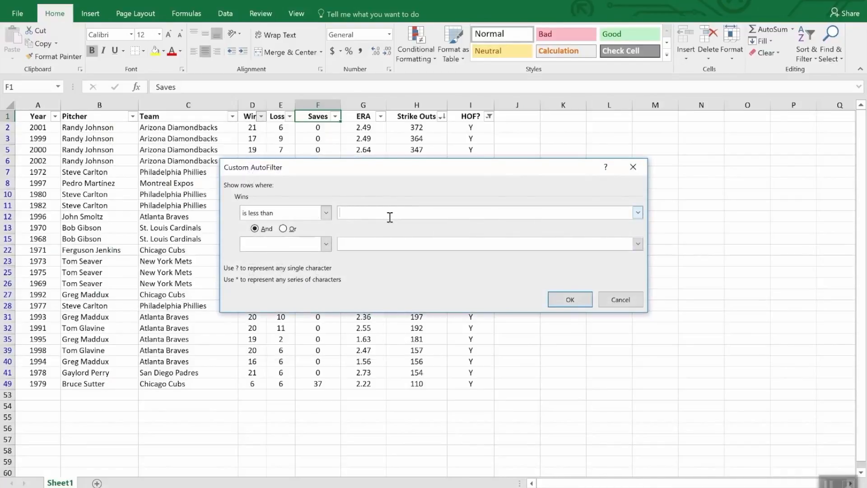
text(20)
click(583, 299)
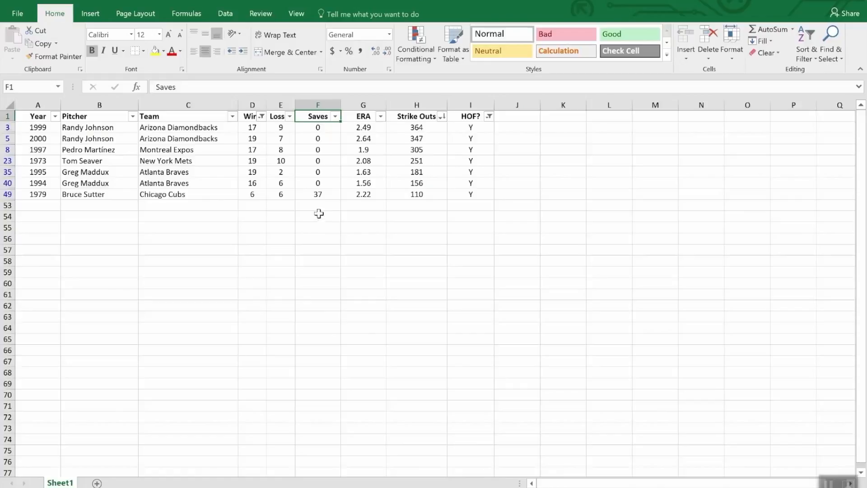
Add an AutoSum subtotal of the filtered Strike Outs column in H53, covering H2:H52
click(414, 206)
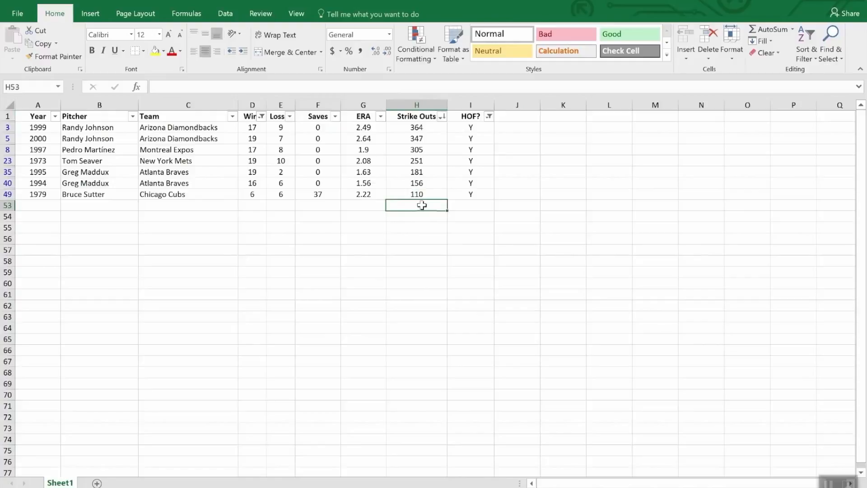
click(770, 31)
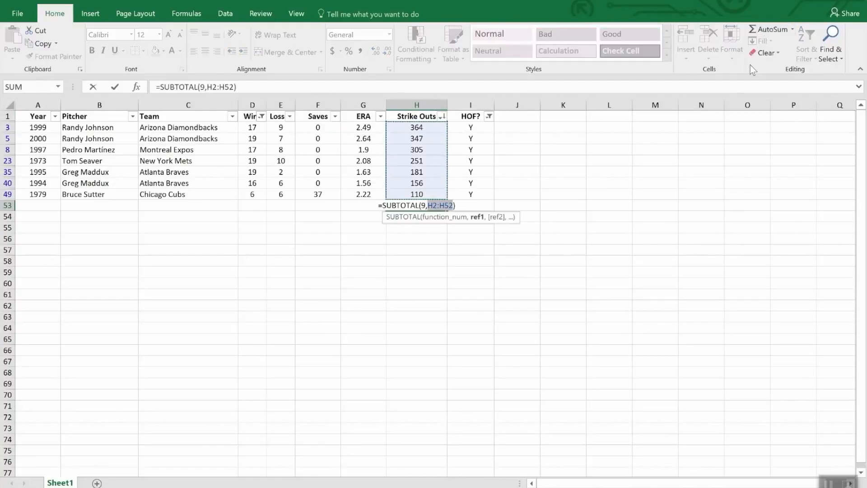
key(Return)
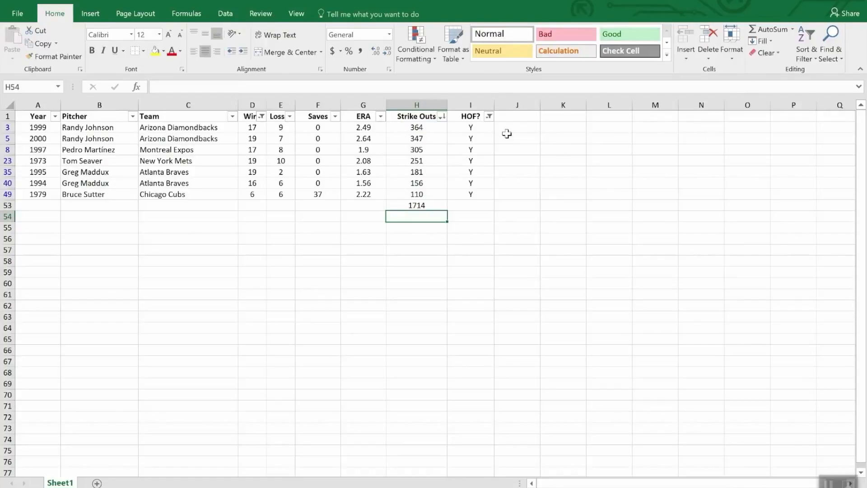
Clear the filters from the HOF? and Wins columns, and check the Strike Outs subtotal in H53
click(489, 116)
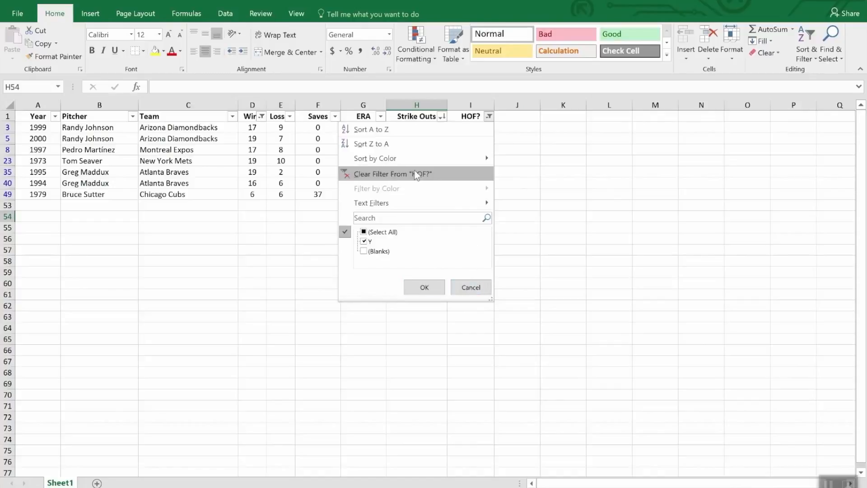
click(414, 174)
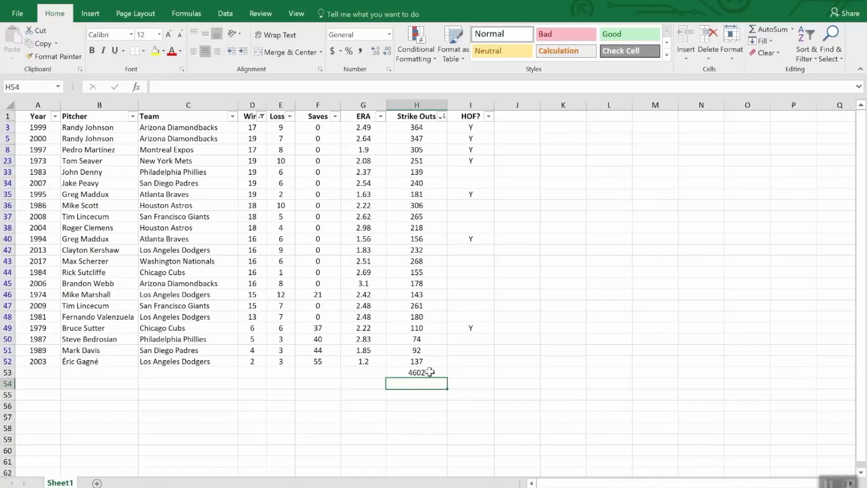
click(261, 116)
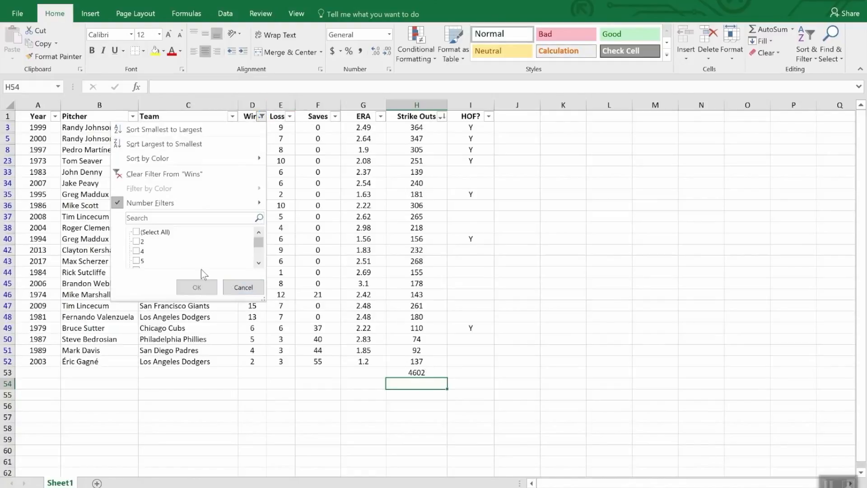
click(183, 175)
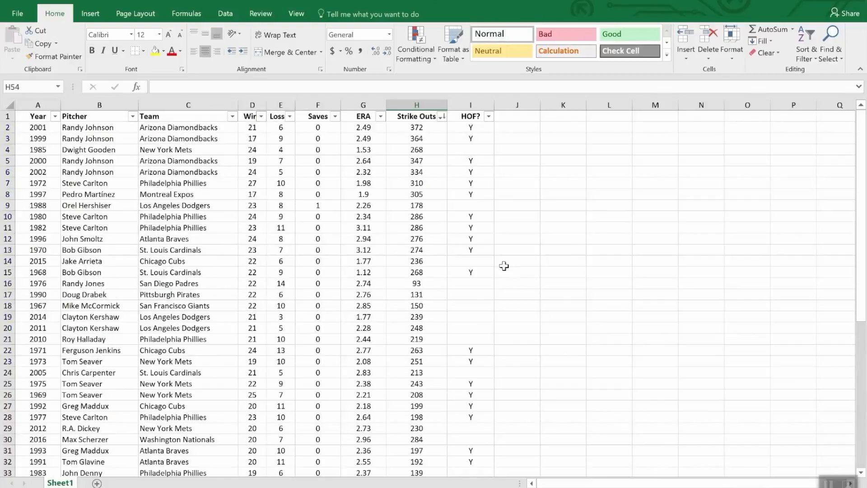
scroll(445, 324, down, 12)
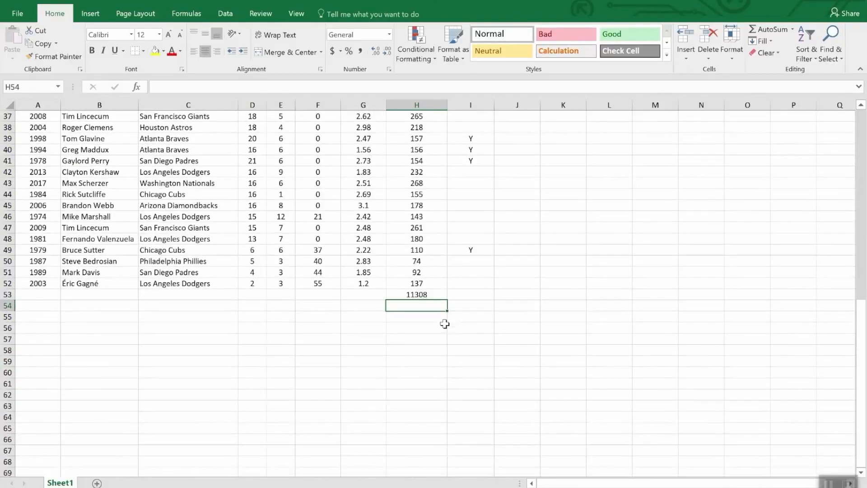
click(436, 294)
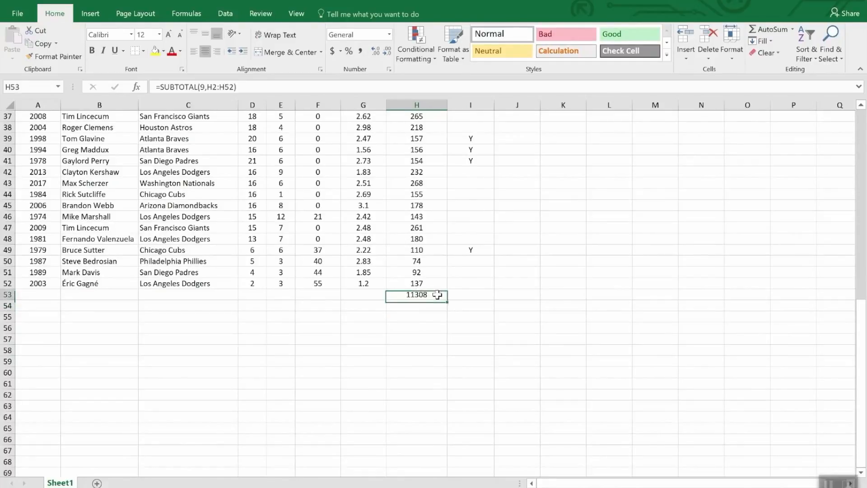
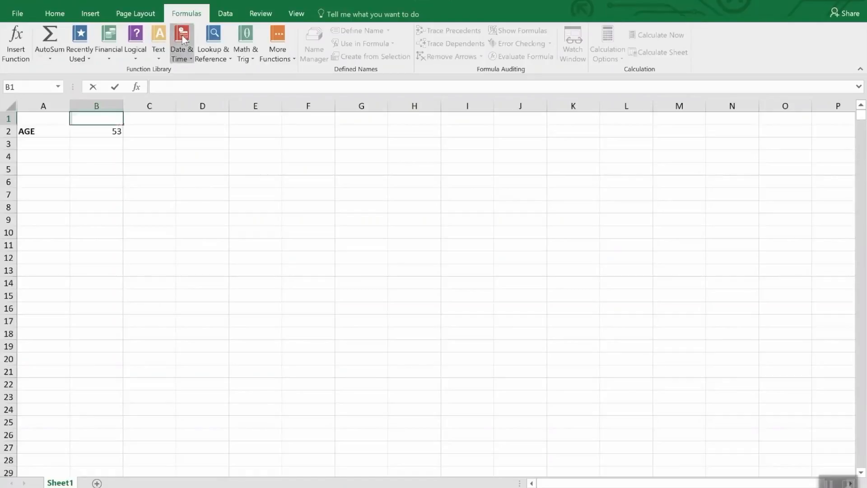
Look through the available Date & Time functions, and inspect the formula that calculates the age in B2
click(183, 40)
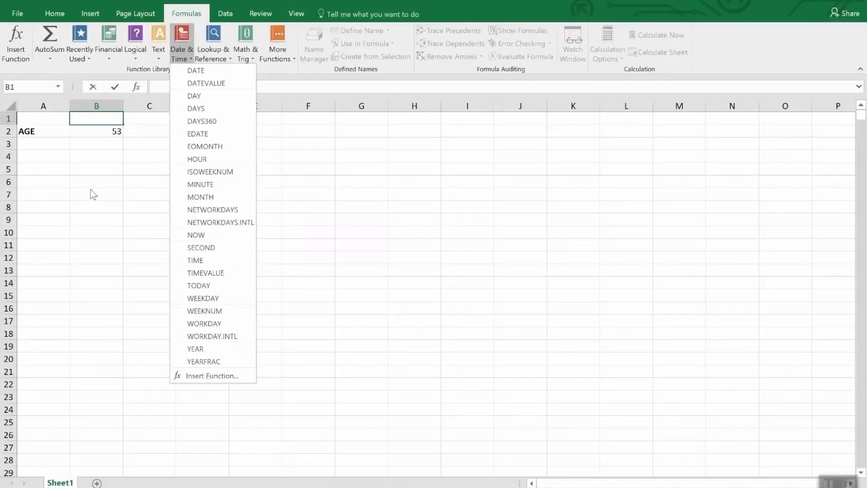
click(88, 129)
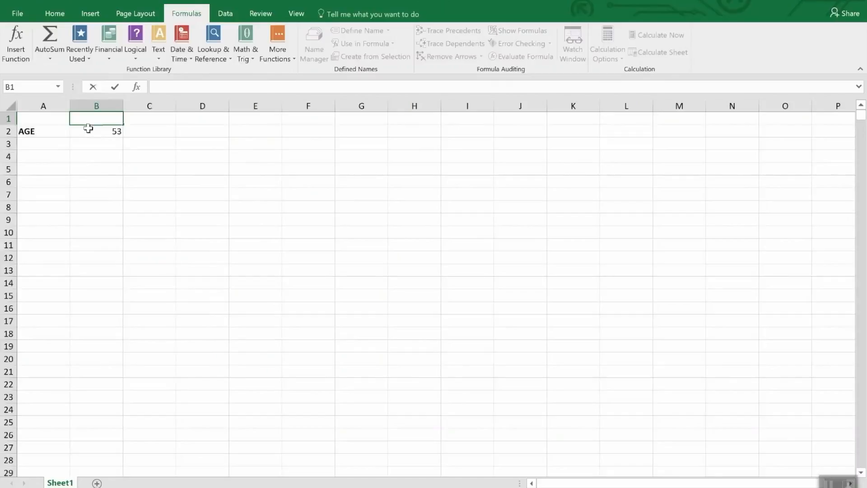
click(88, 130)
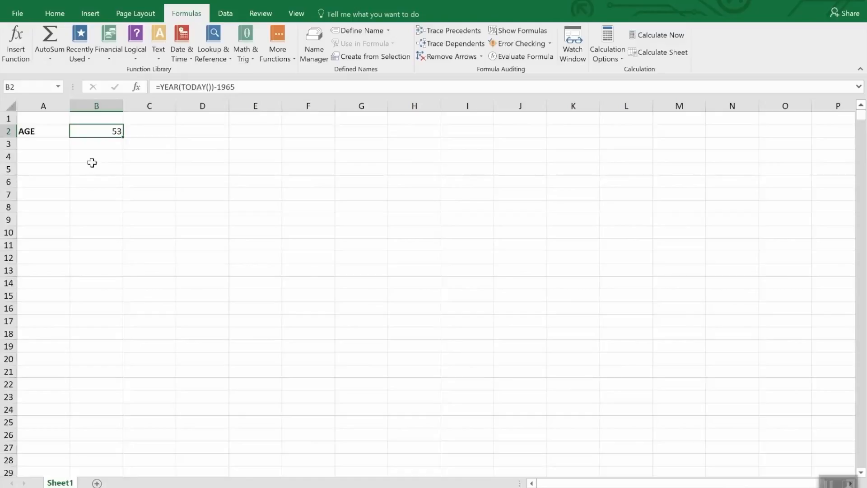
Examine the Date format types offered for cell B2 in Format Cells, and view the Time category
click(53, 14)
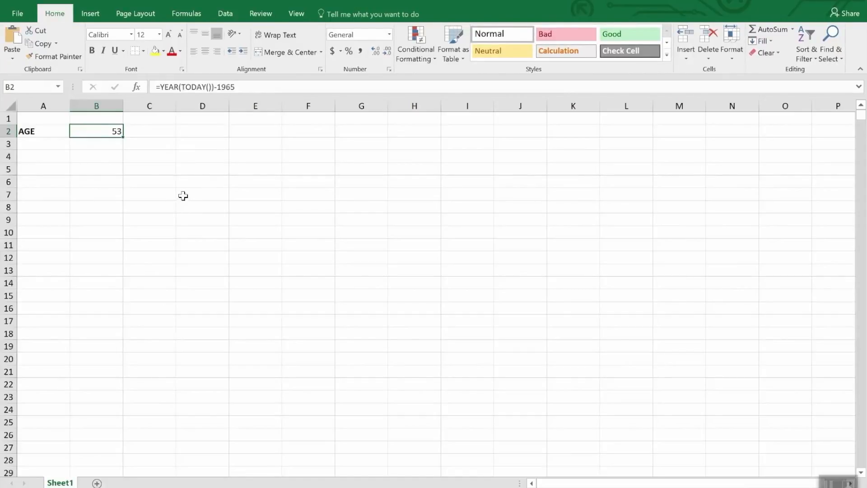
click(389, 35)
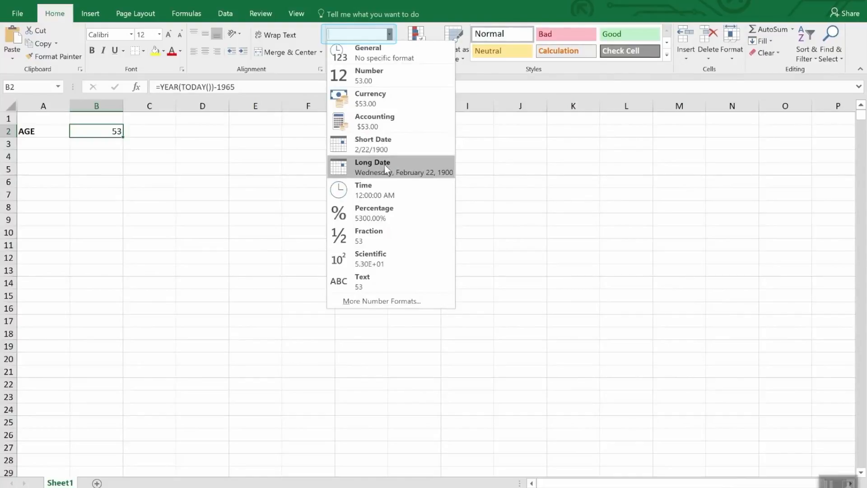
click(369, 301)
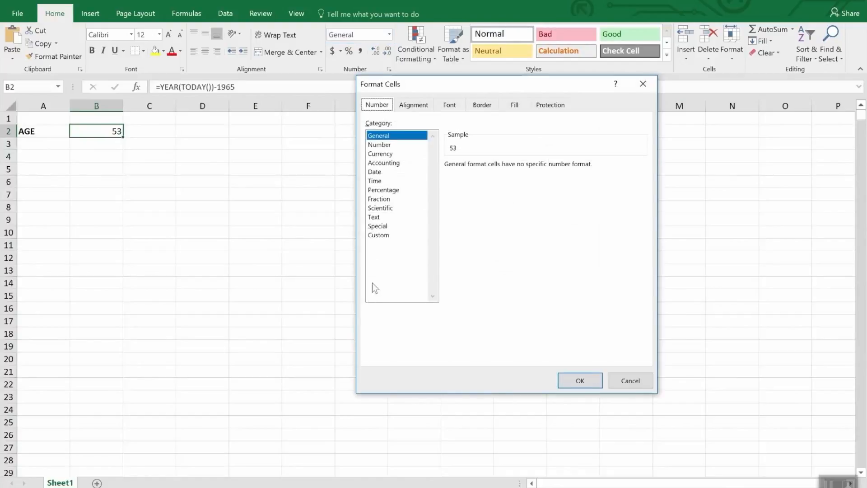
click(375, 172)
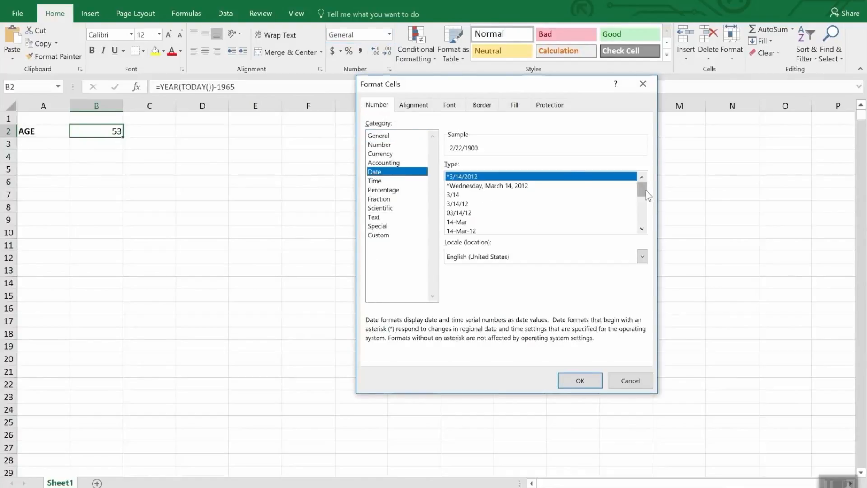
mouse_move(642, 194)
mouse_down()
mouse_move(653, 222)
mouse_move(647, 202)
mouse_up()
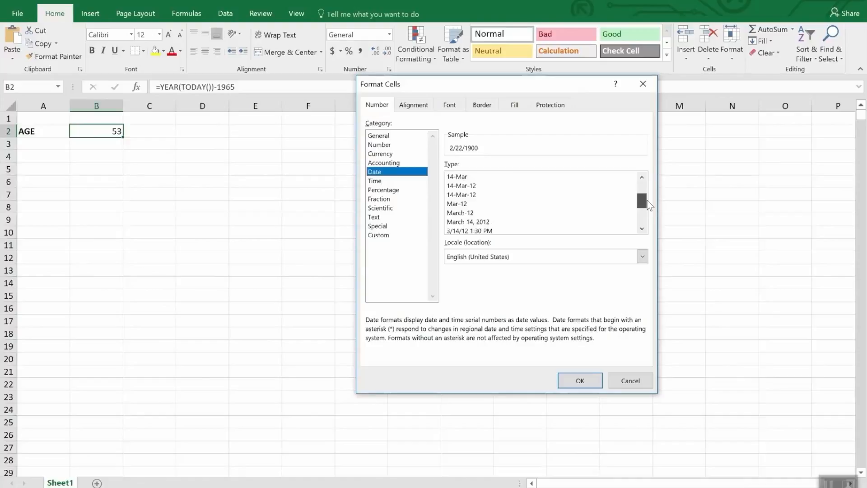
drag(646, 200, 648, 209)
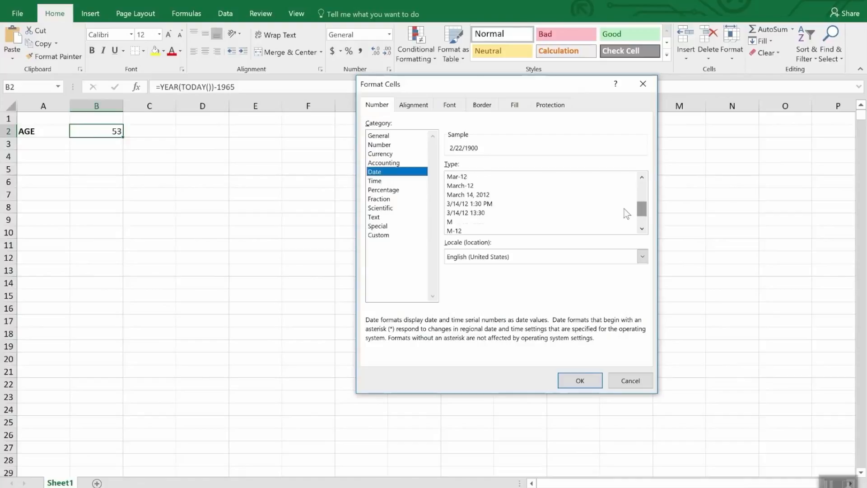
click(375, 180)
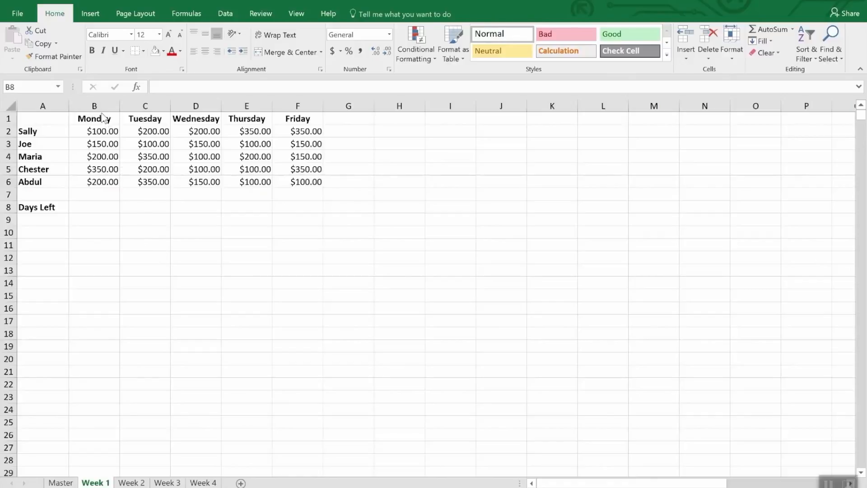
Replace the Monday heading in B1 of the Week 1 sheet with the date 4/2/2018
click(102, 119)
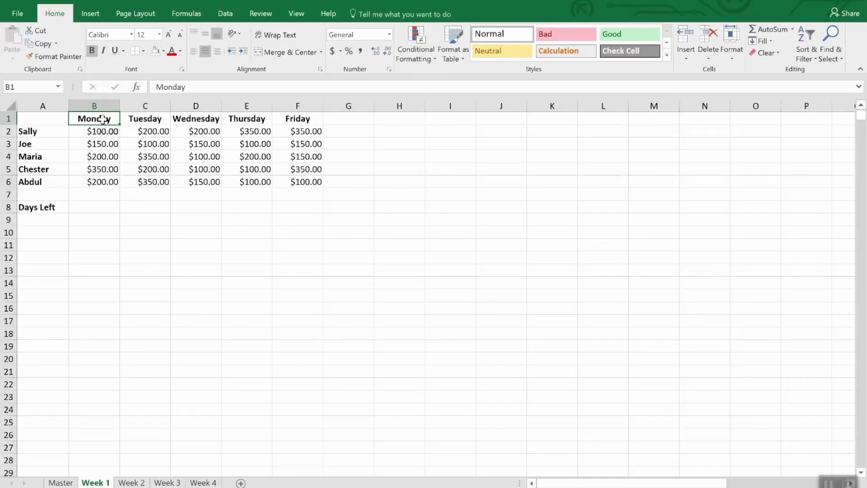
text(4/)
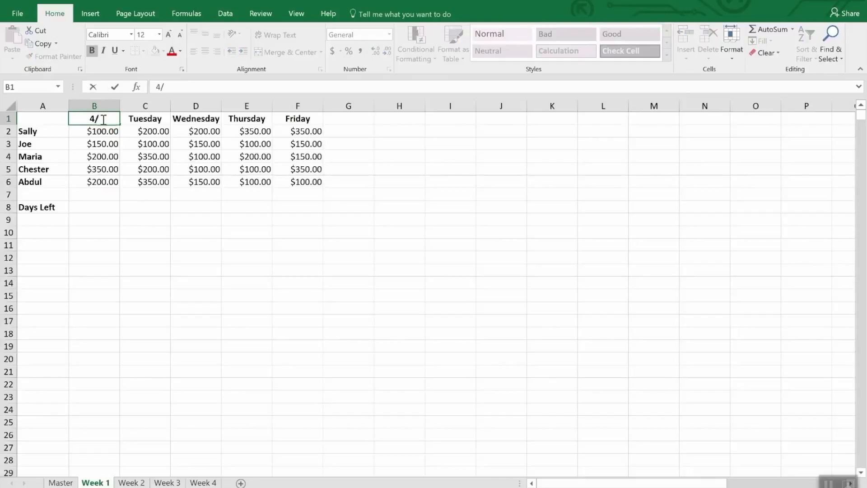
text(2/20)
text(18)
key(Return)
Replace the Tuesday heading in C1 with the formula =B1+1
click(102, 119)
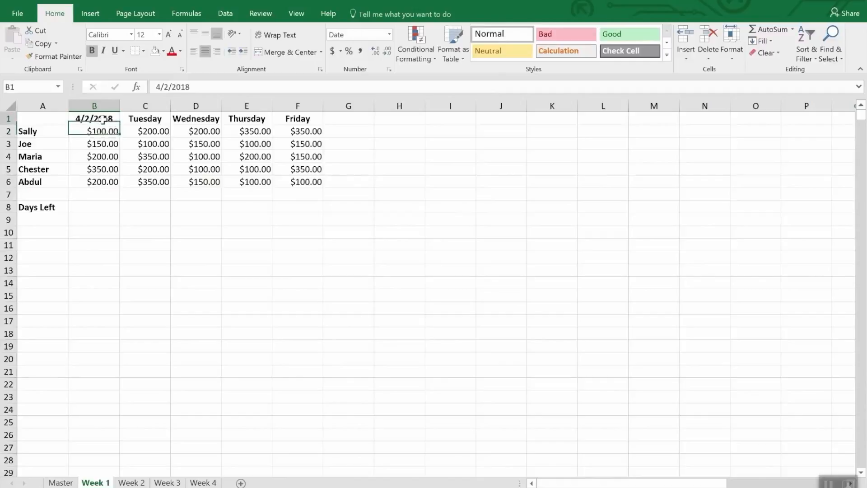
key(Right)
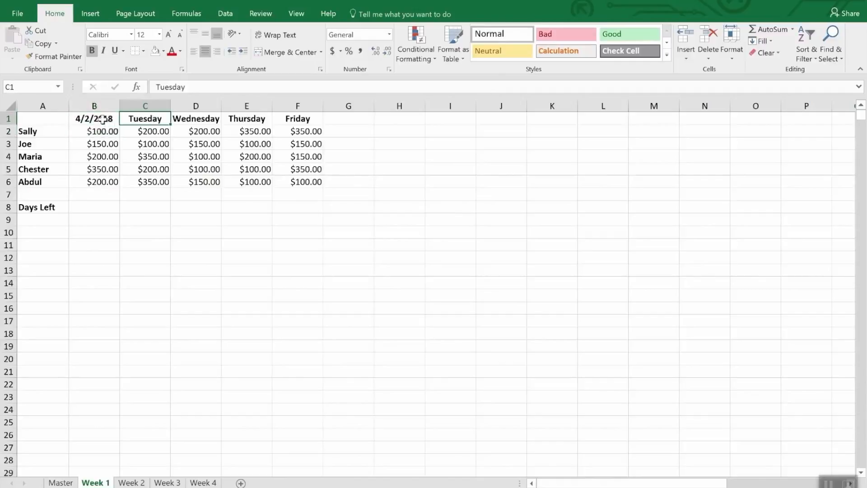
text(=b)
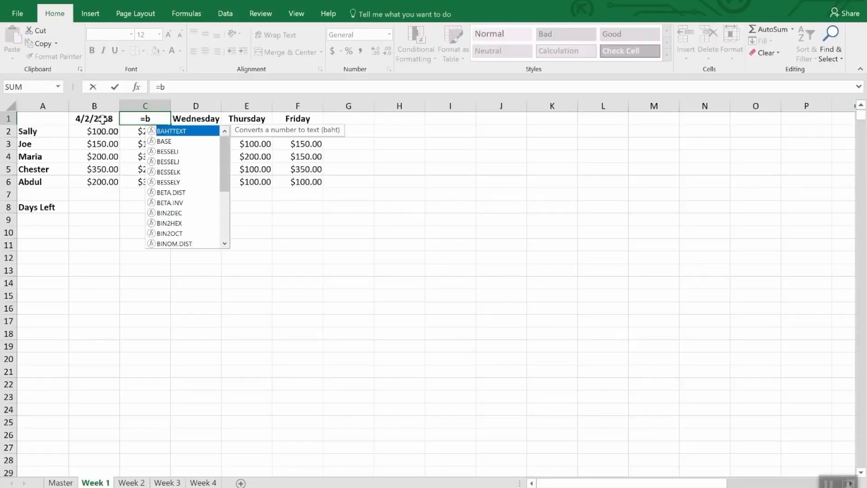
text(2)
key(BackSpace)
text(1)
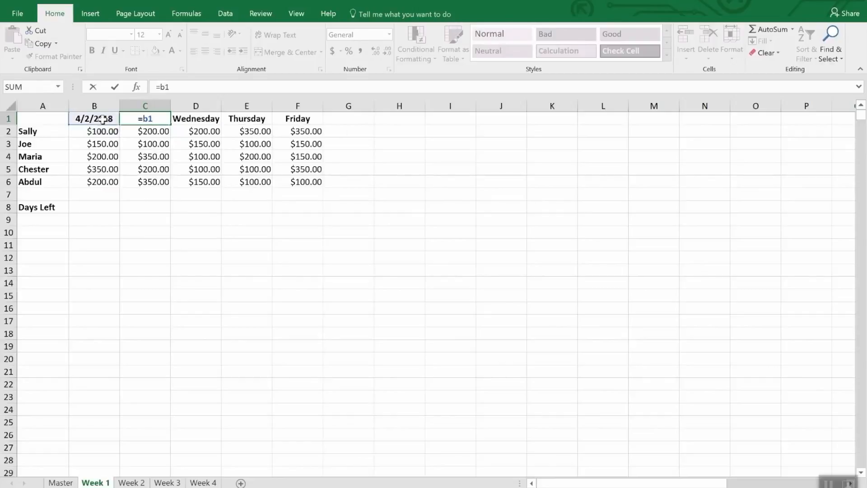
text(+1)
key(Return)
key(Up)
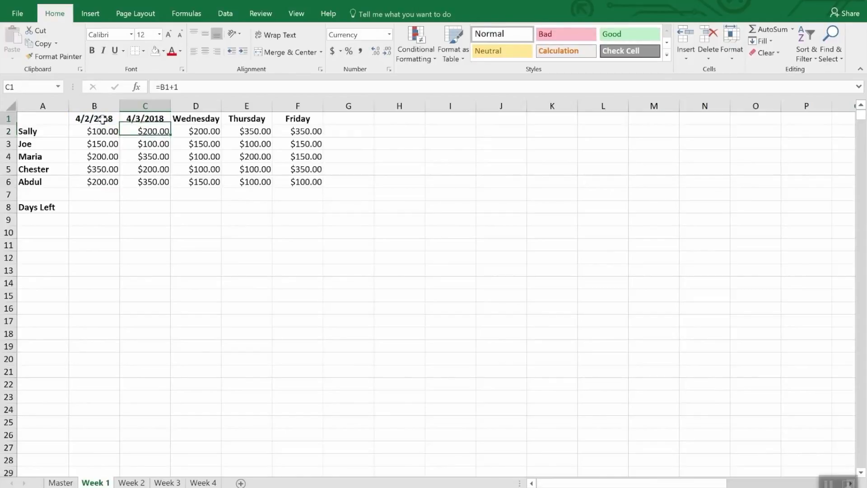
Copy the date formula from C1 into D1, E1 and F1, replacing the Wednesday to Friday headings
key(ctrl+c)
key(Right)
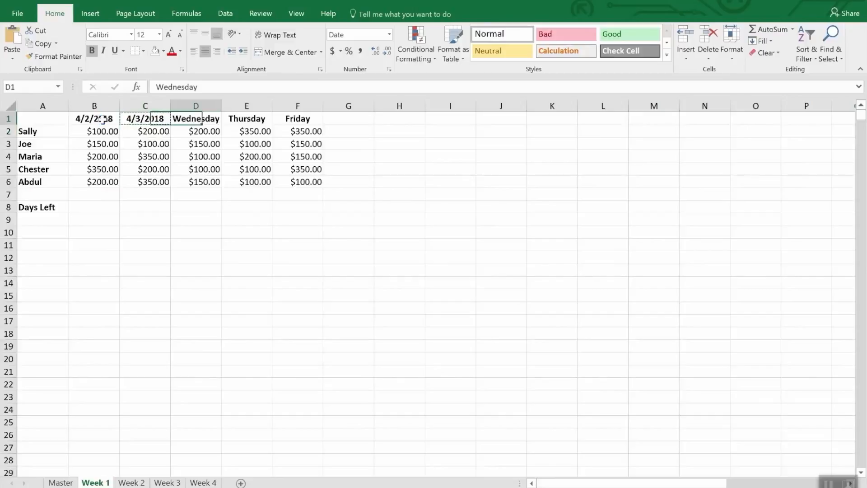
key(ctrl+v)
key(Right)
key(ctrl+v)
key(Right)
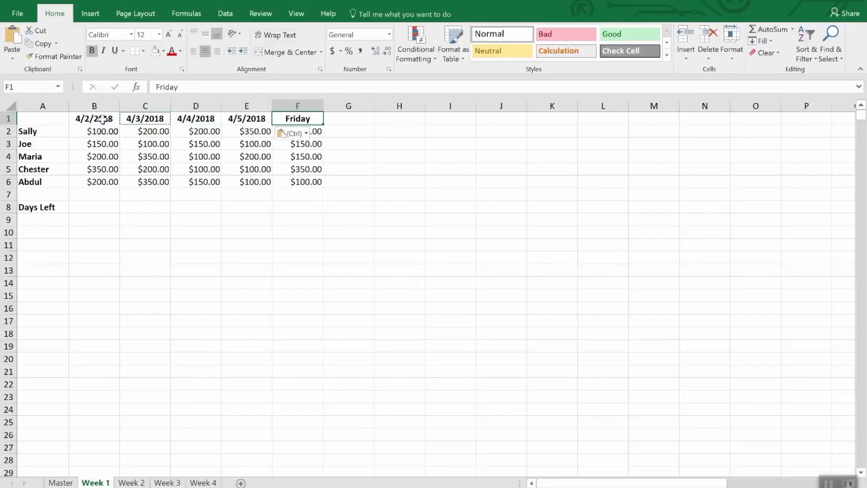
key(ctrl+v)
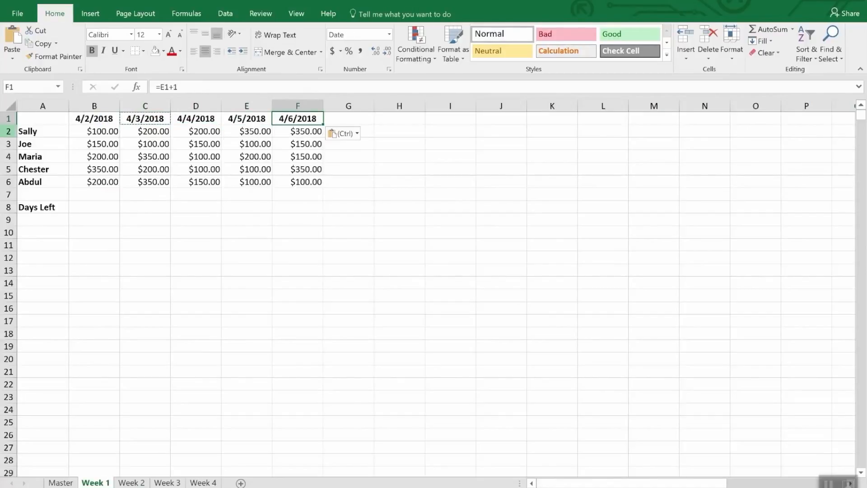
Paste the copied date formula over the weekday headings in B1:F1 of the Week 2 sheet
drag(75, 119, 298, 118)
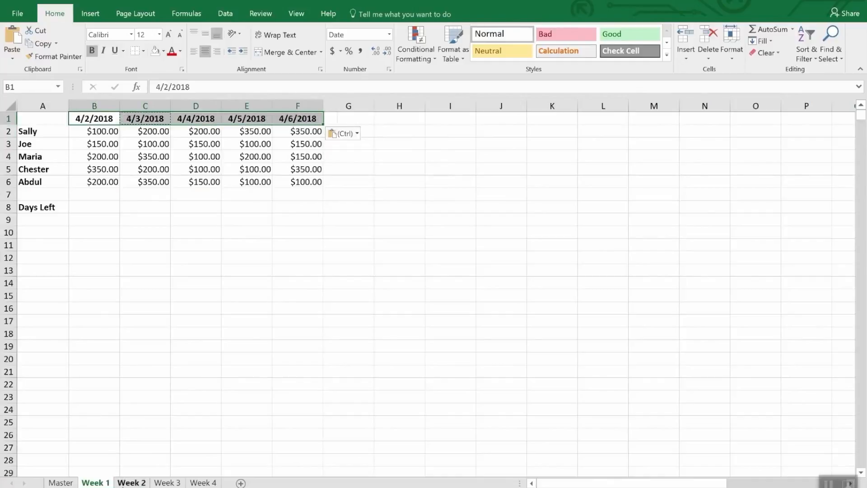
click(131, 482)
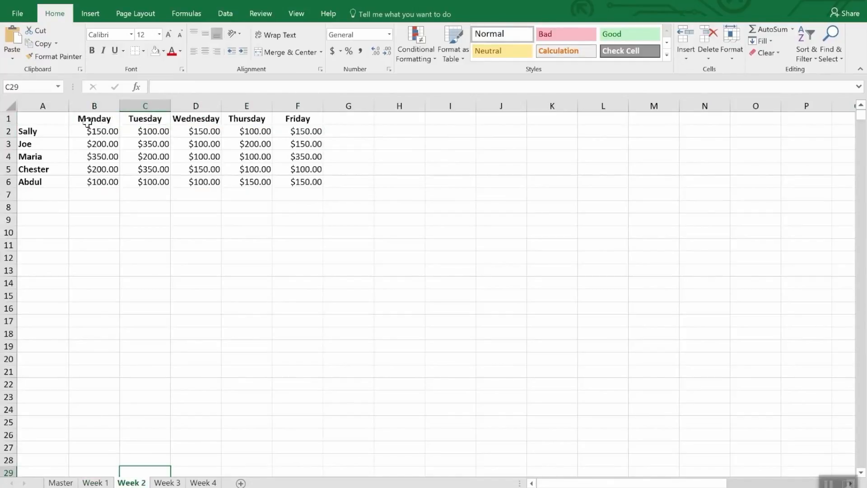
drag(86, 117, 280, 121)
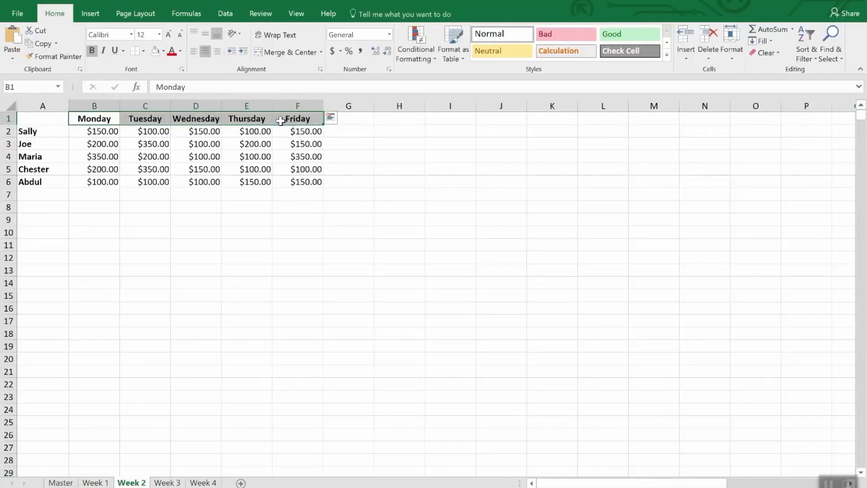
key(ctrl+v)
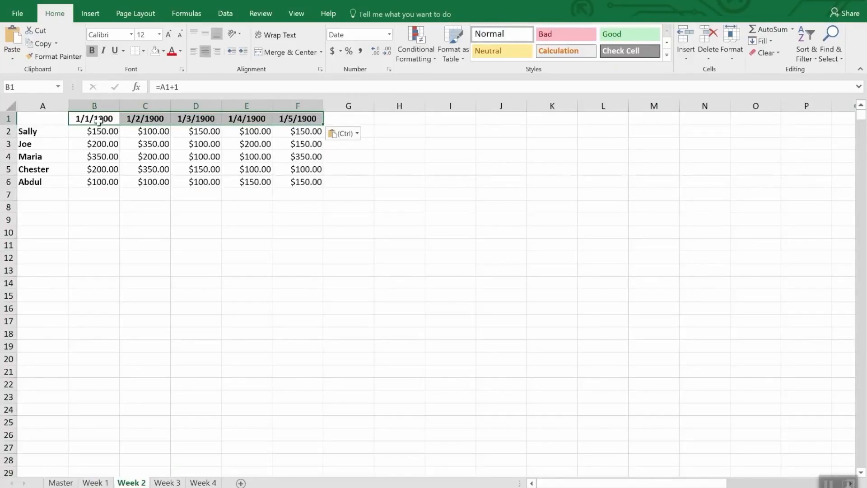
Set the first date heading in B1 of the Week 2 sheet to 4/9/18
drag(97, 118, 97, 119)
text(4)
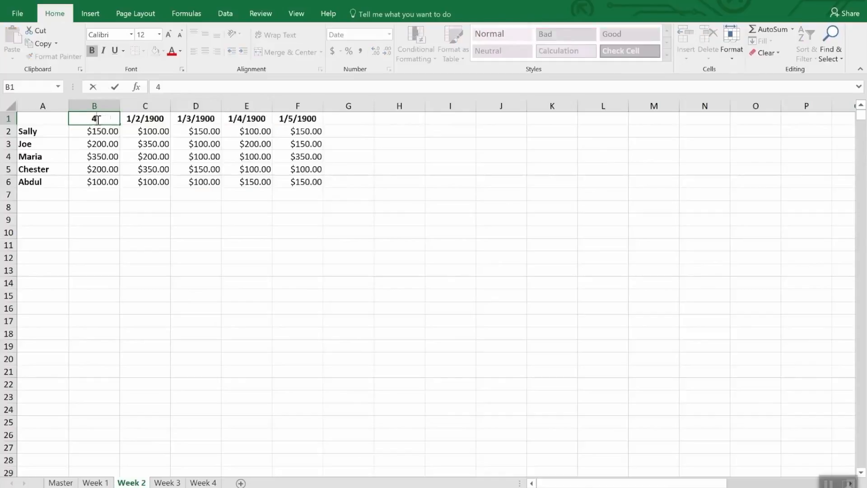
text(/9/18)
key(Return)
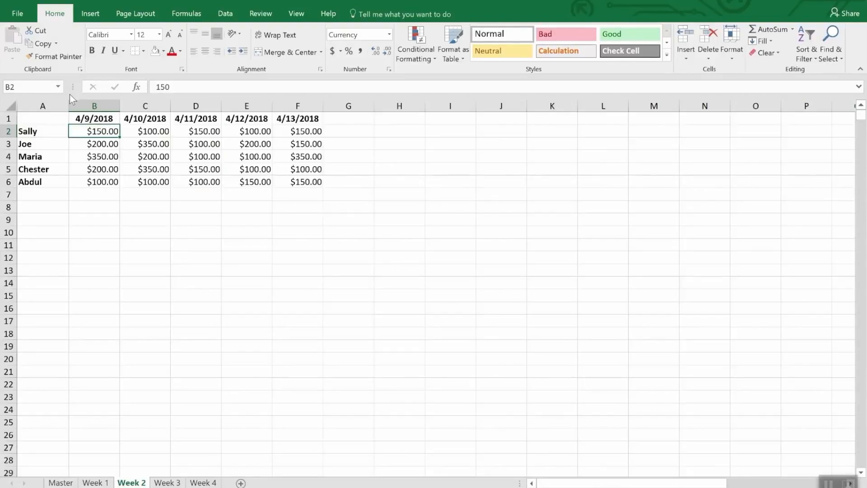
On the Week 1 sheet, enter the formula =Date(2018,4,30)-today() in B8 beside Days Left
click(92, 482)
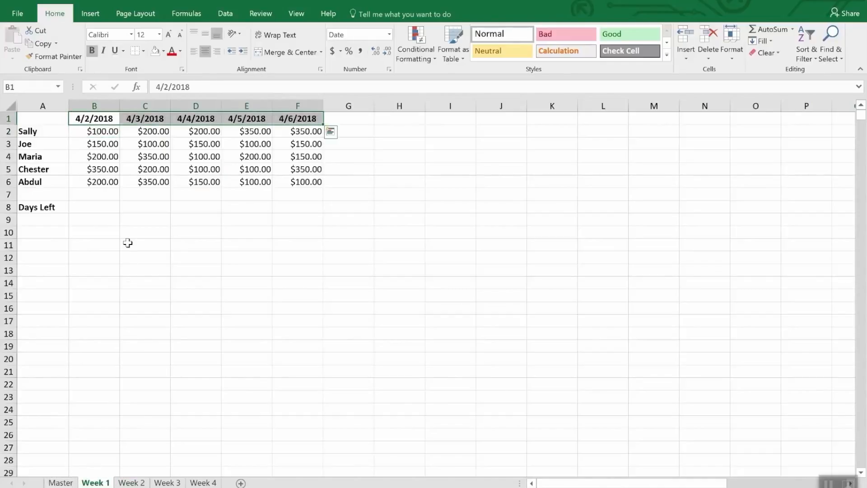
click(91, 207)
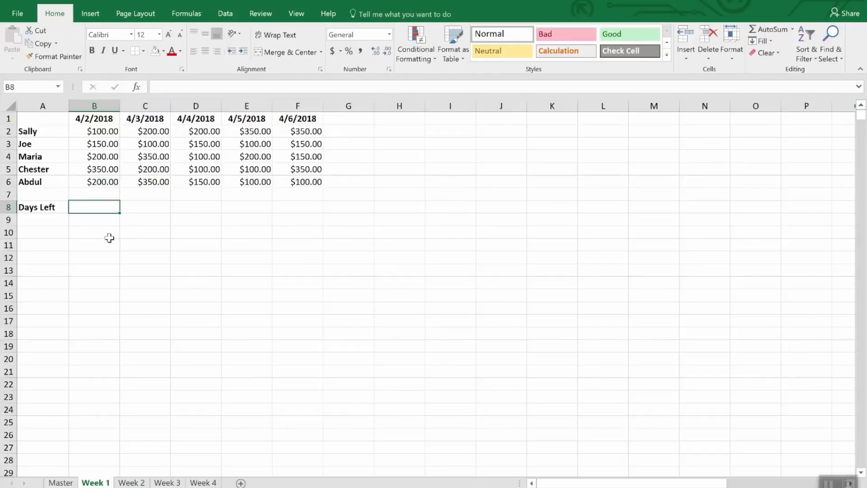
text(=)
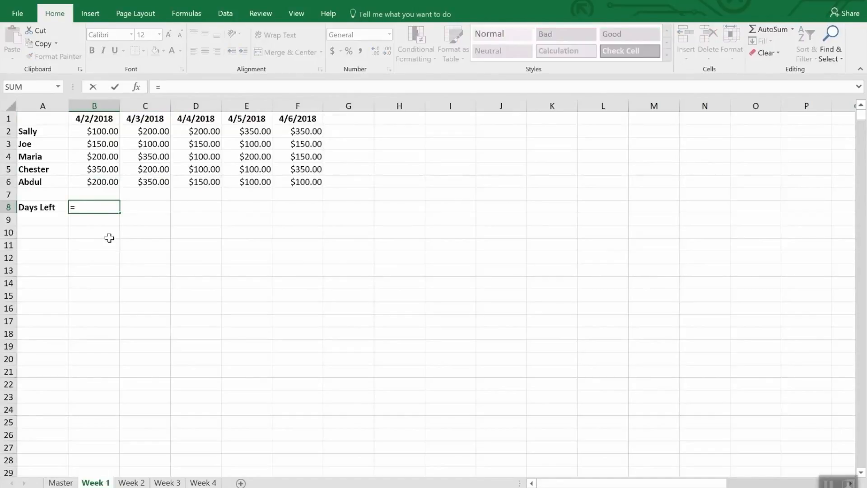
text(Da)
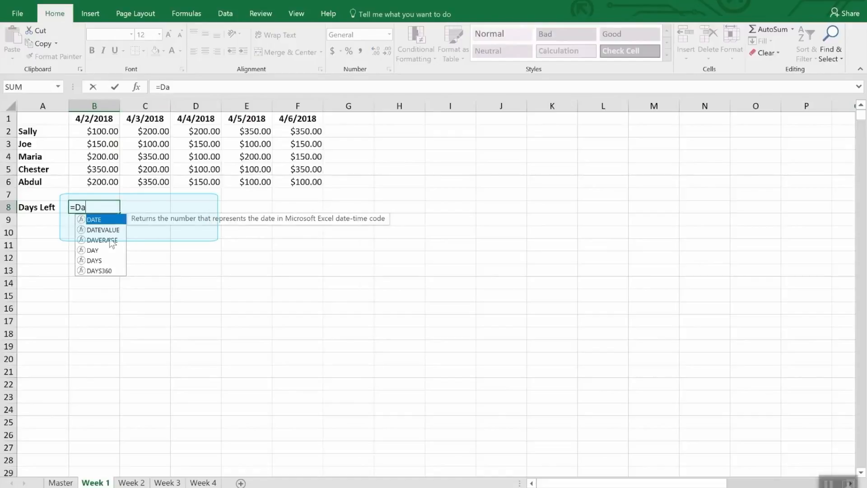
text(te()
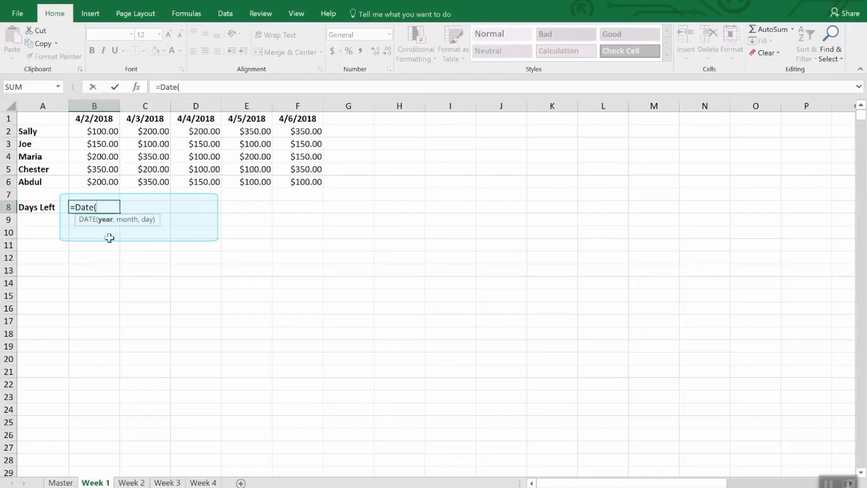
text(2018,4,30)
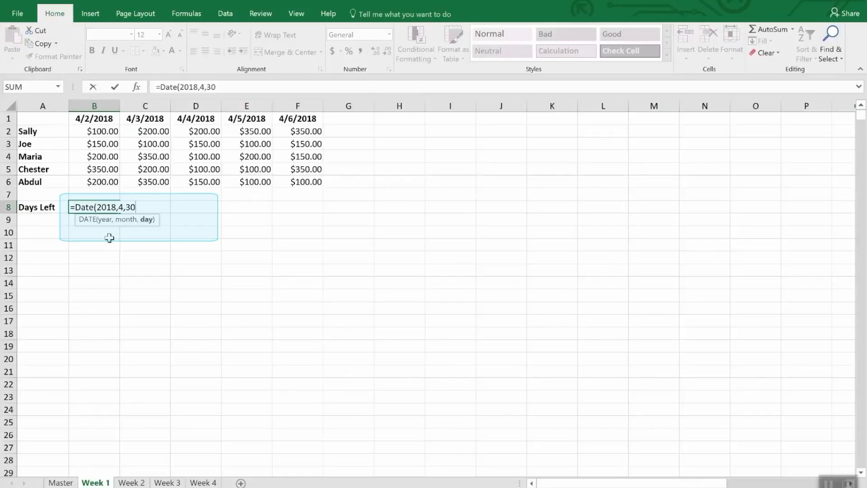
text())
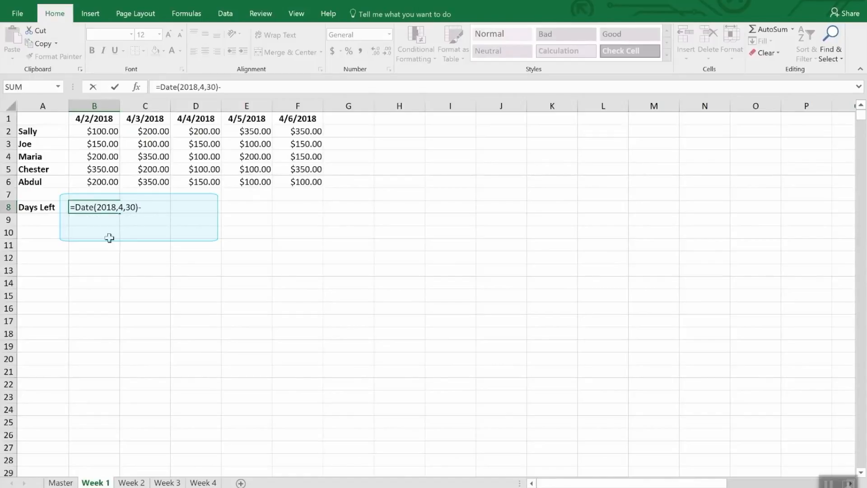
text(-today)
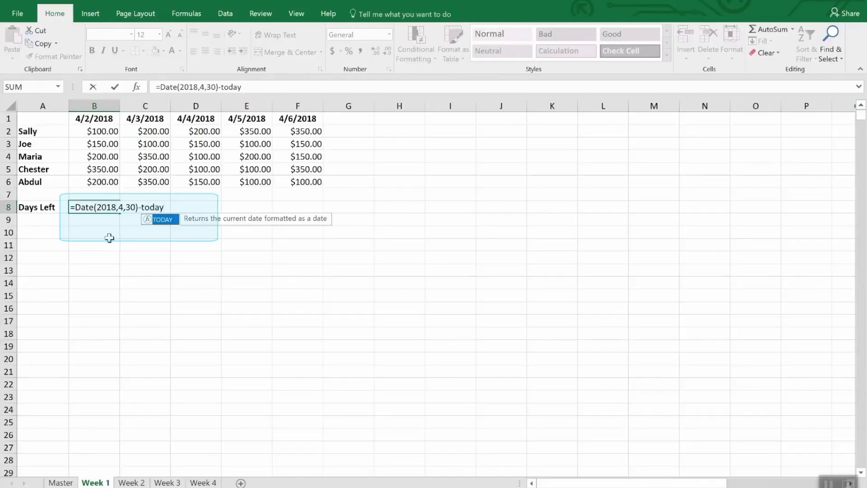
text(())
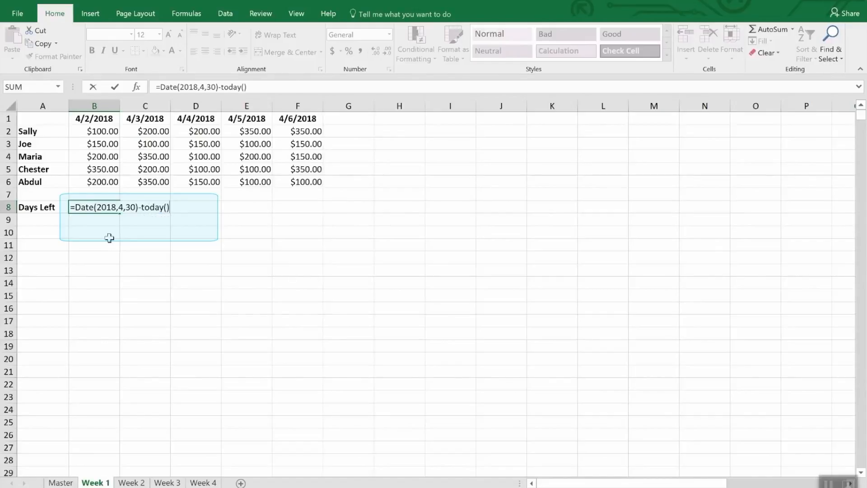
key(Return)
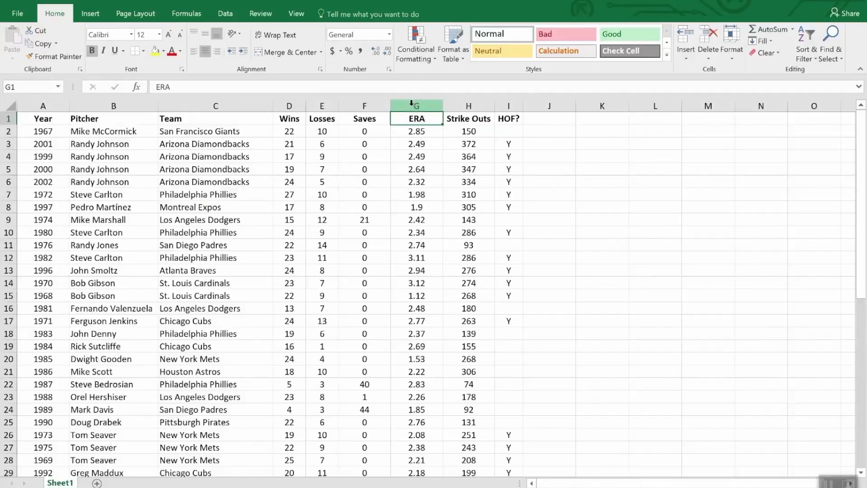
Apply conditional formatting to the ERA column that highlights values less than 2.00 with Light Red Fill with Dark Red Text
click(411, 103)
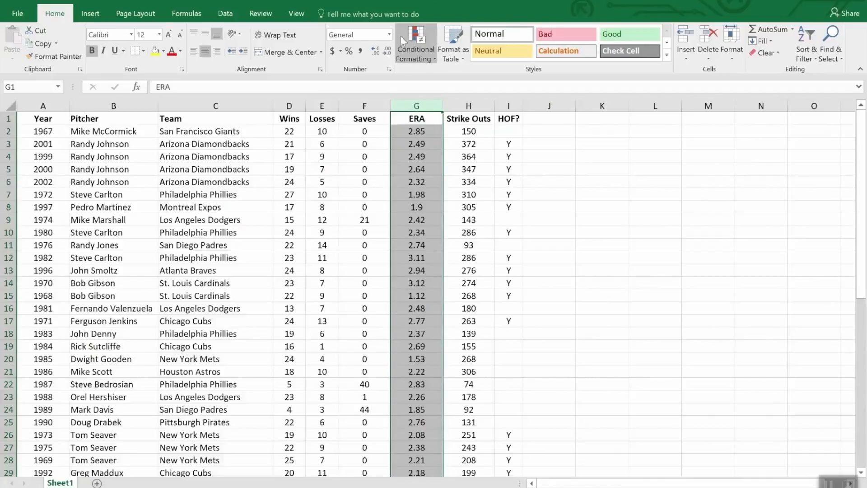
click(415, 34)
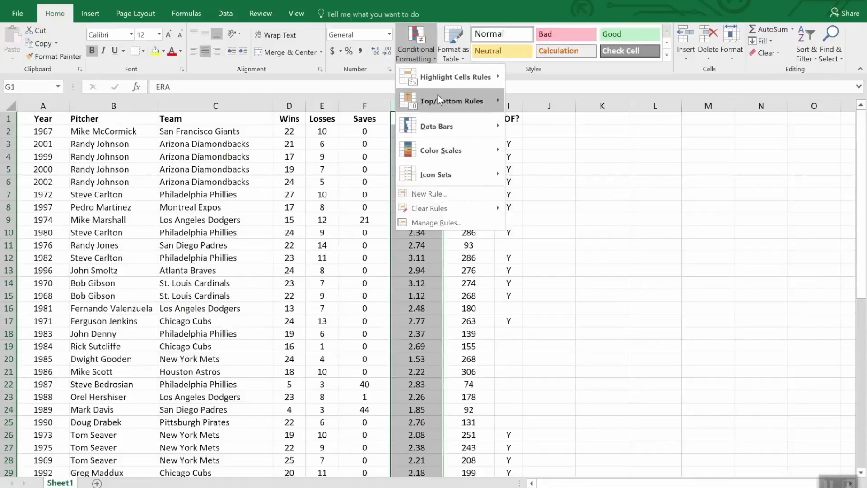
mouse_move(440, 78)
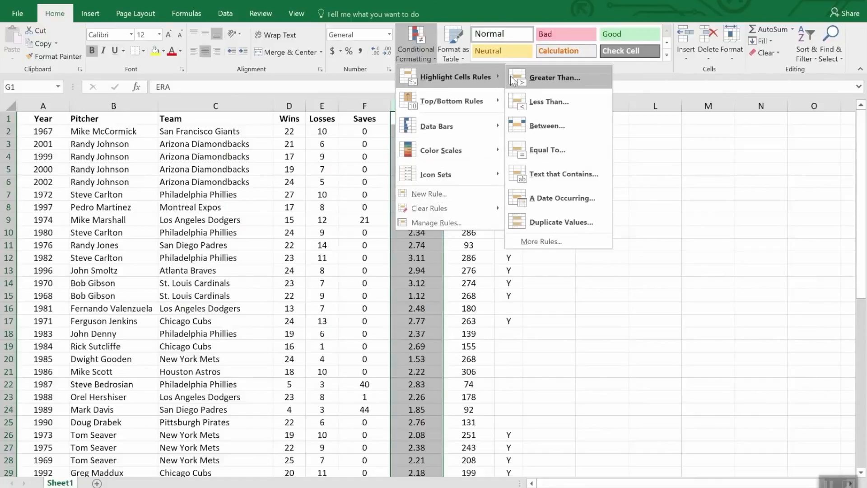
click(561, 103)
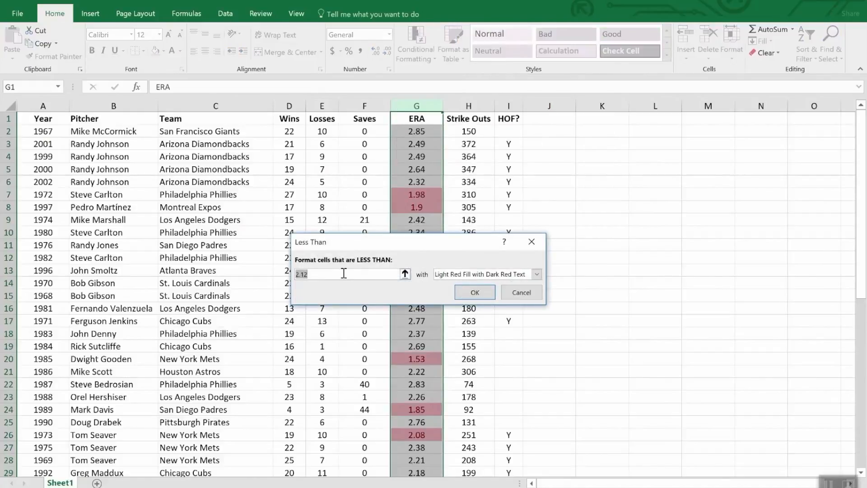
text(2)
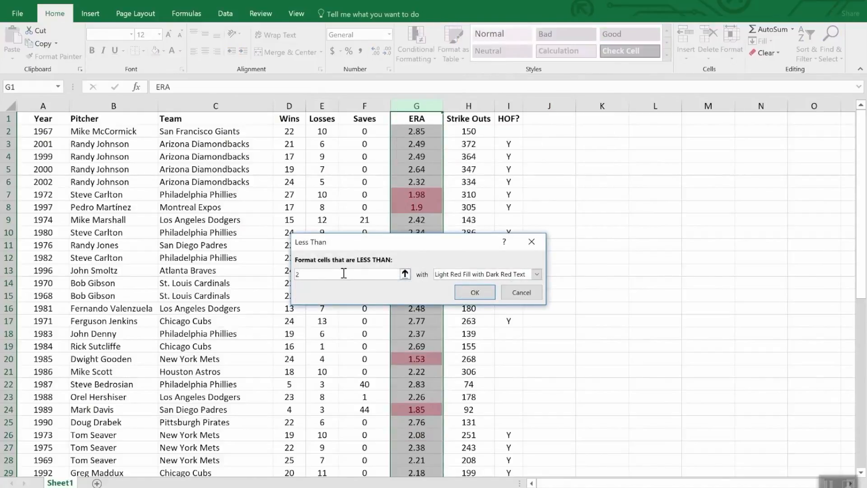
text(.00)
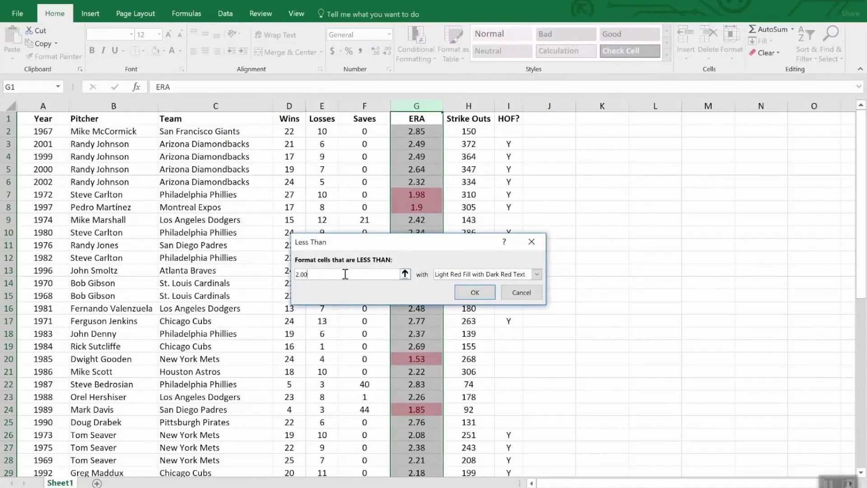
click(474, 293)
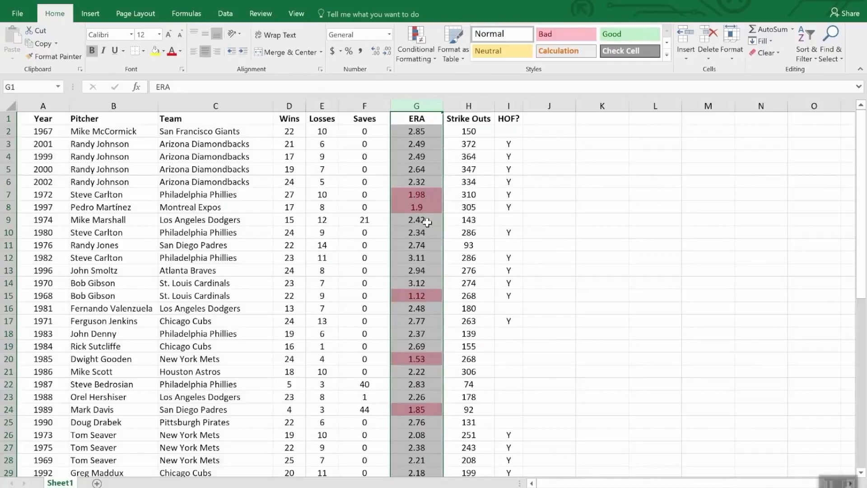
scroll(435, 352, down, 8)
scroll(435, 353, down, 4)
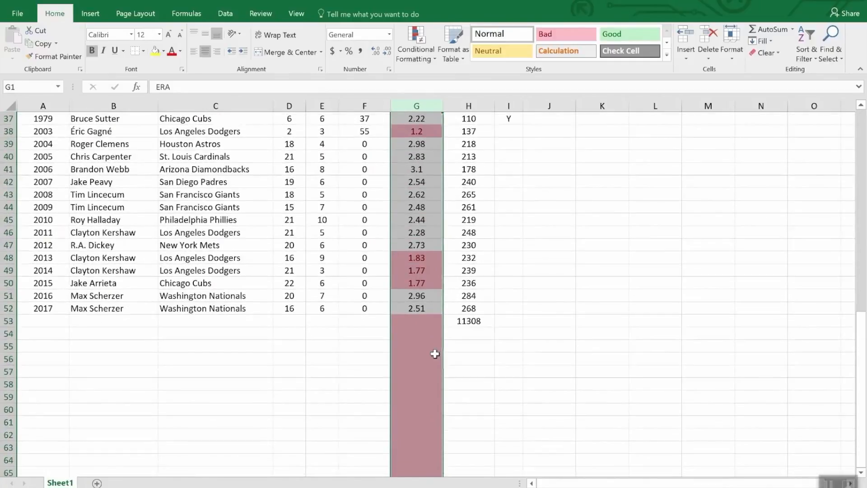
scroll(429, 294, up, 8)
scroll(425, 293, down, 8)
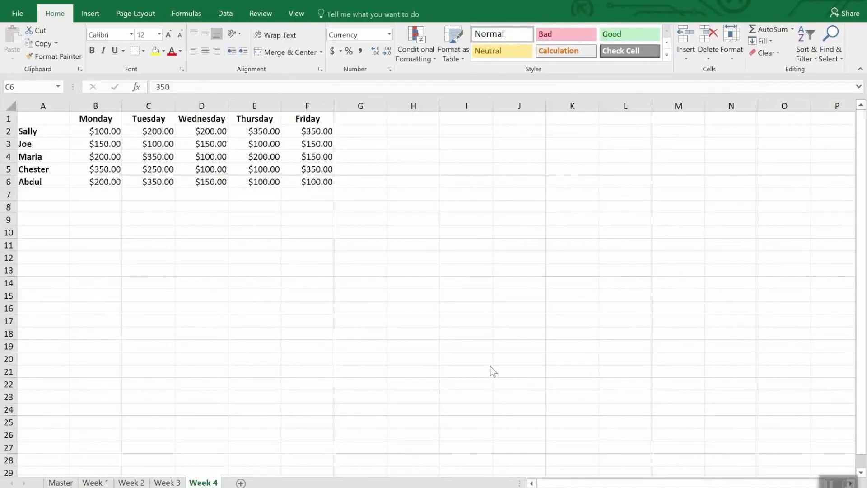
Start a new conditional formatting rule for B2:F6 on the Week 4 sheet, using the Icon Sets format style
click(102, 131)
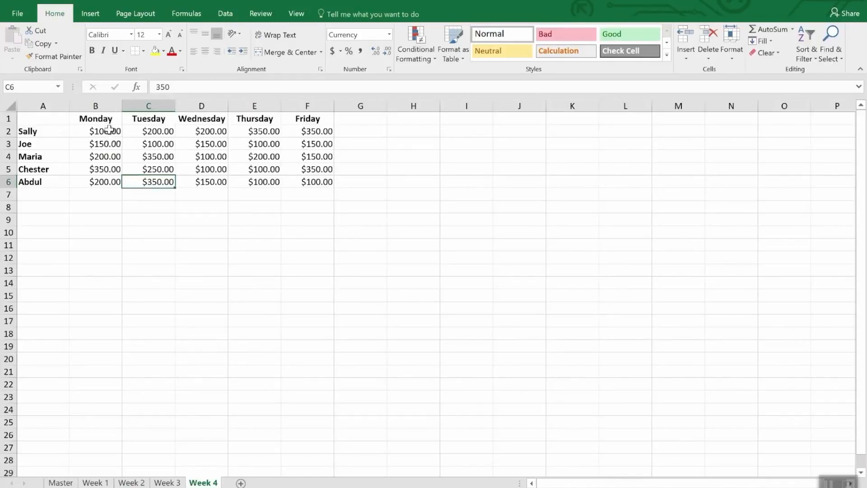
drag(113, 131, 318, 192)
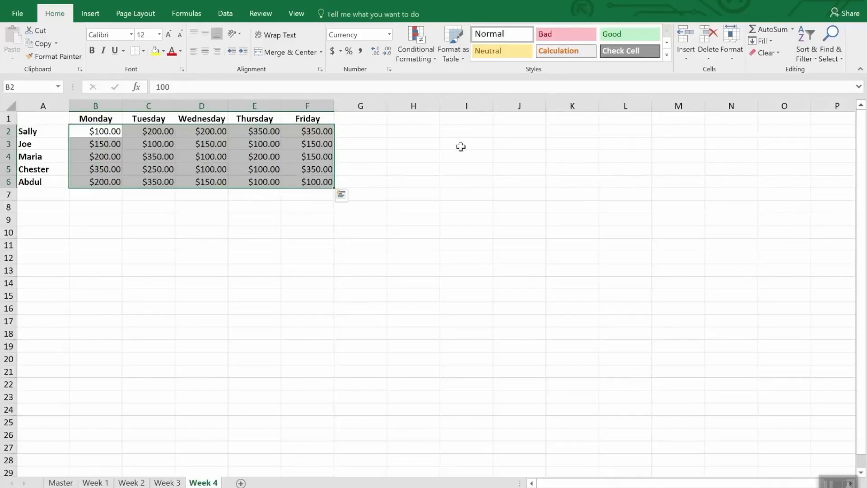
click(421, 38)
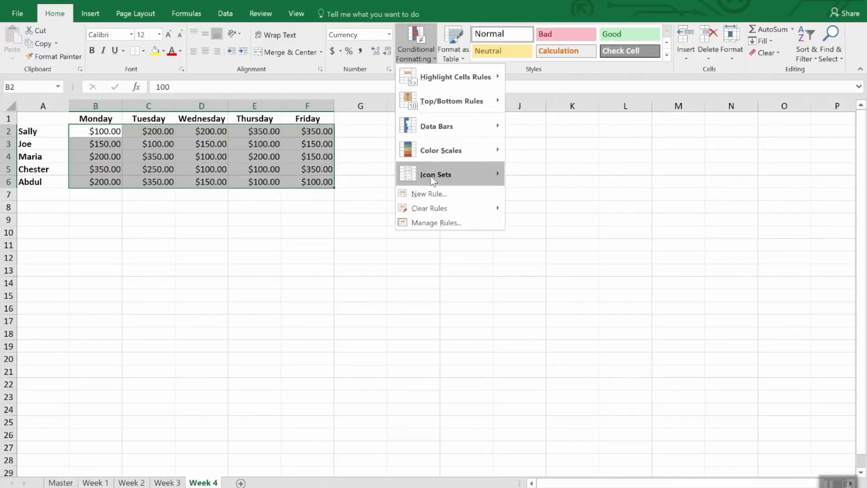
click(440, 195)
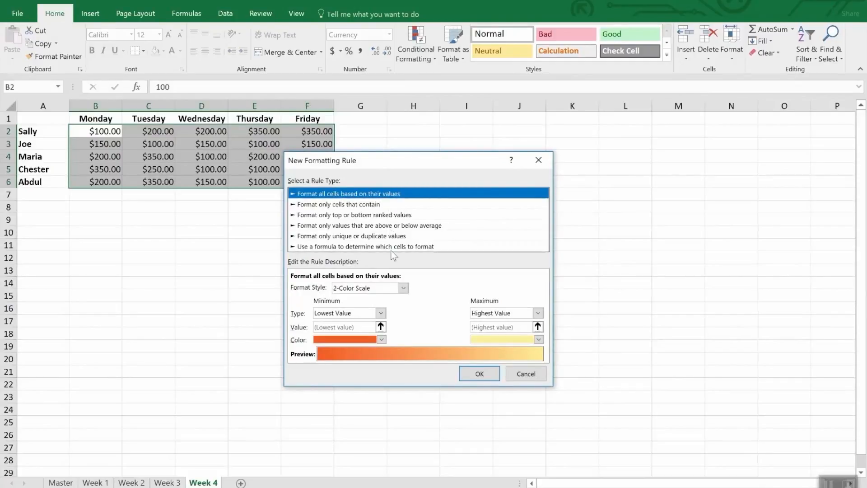
click(401, 288)
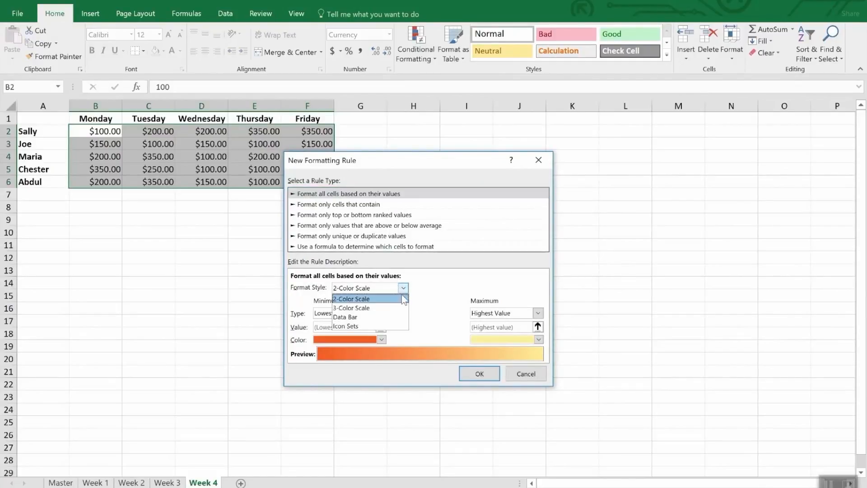
click(380, 325)
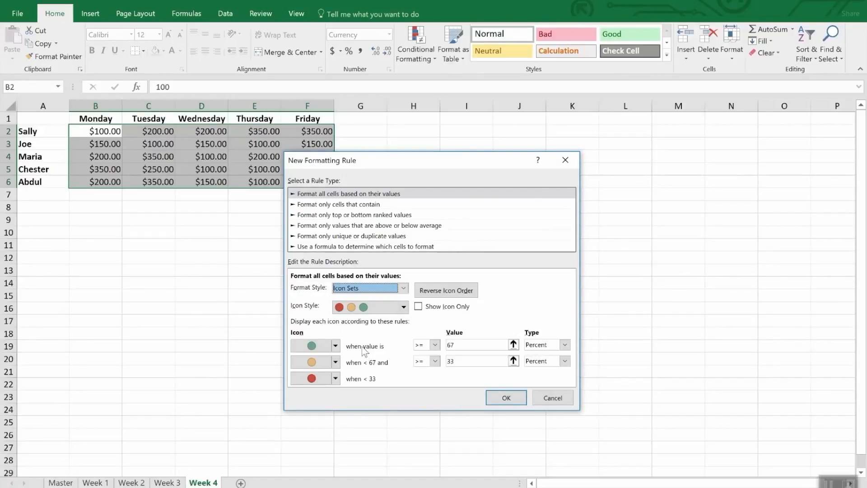
Set the green icon's threshold to type Number with a value of 300
click(565, 345)
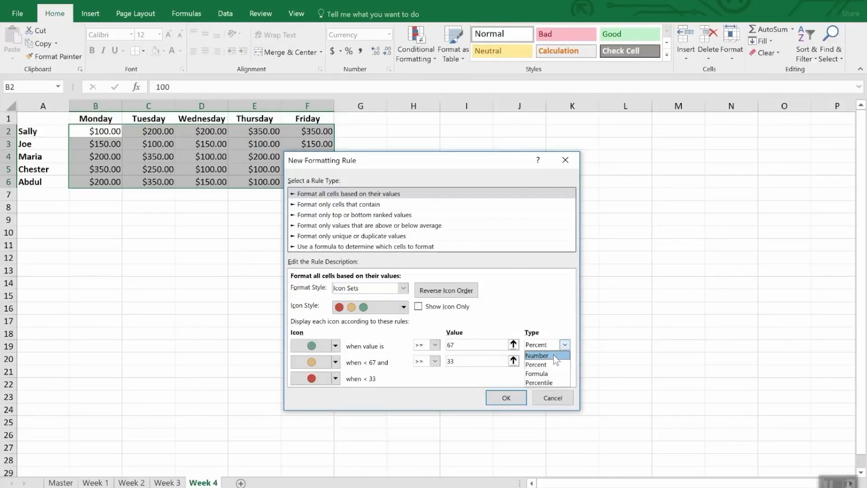
click(558, 354)
click(457, 345)
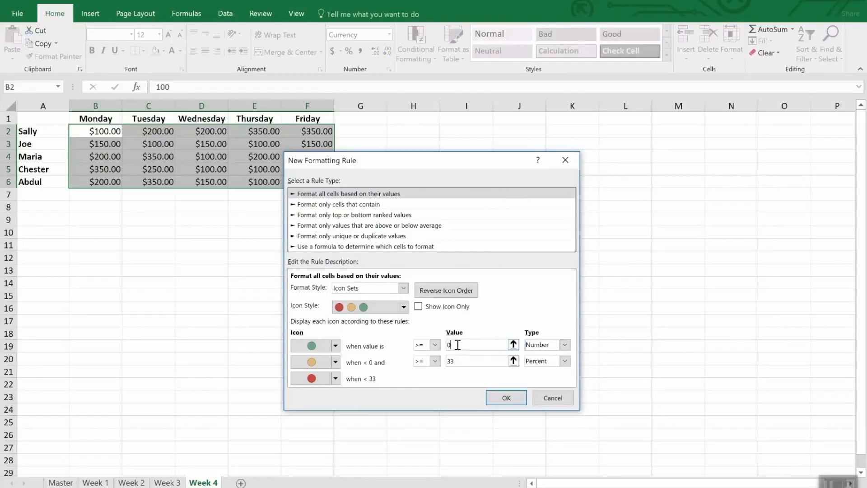
double_click(458, 345)
text(300)
Set the yellow icon's threshold to type Number with a value of 200 and apply the icon rule
click(479, 361)
double_click(479, 361)
text(200)
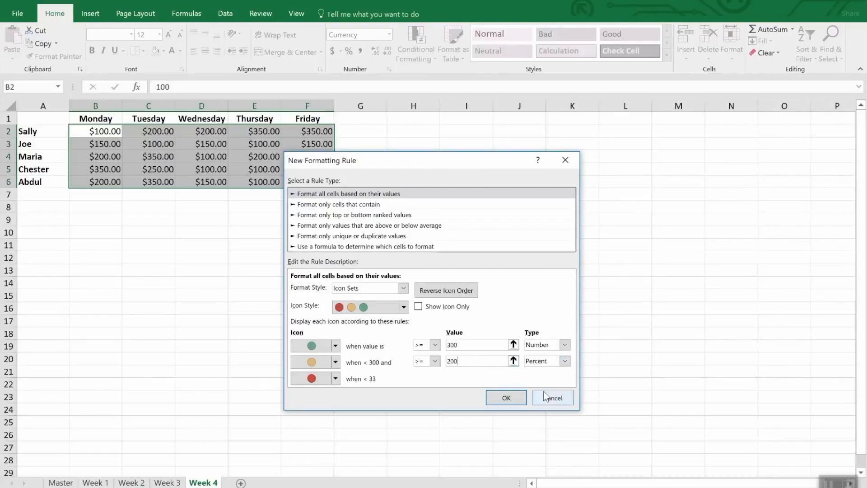
key(Tab)
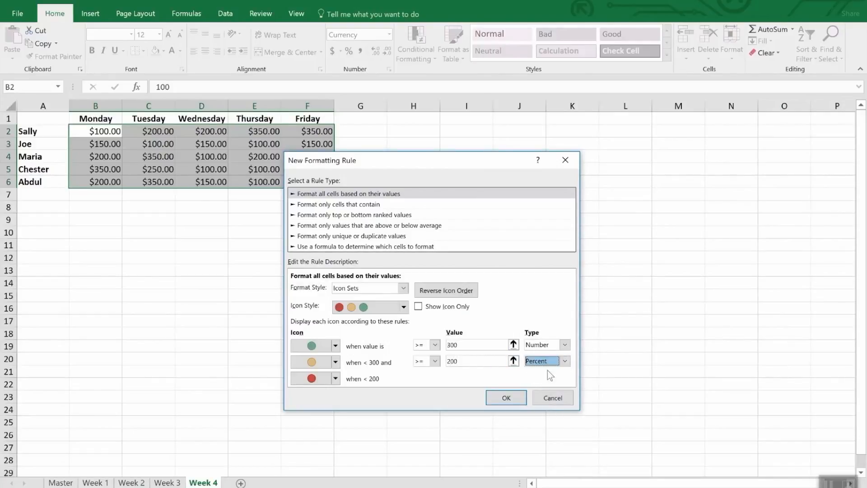
click(564, 360)
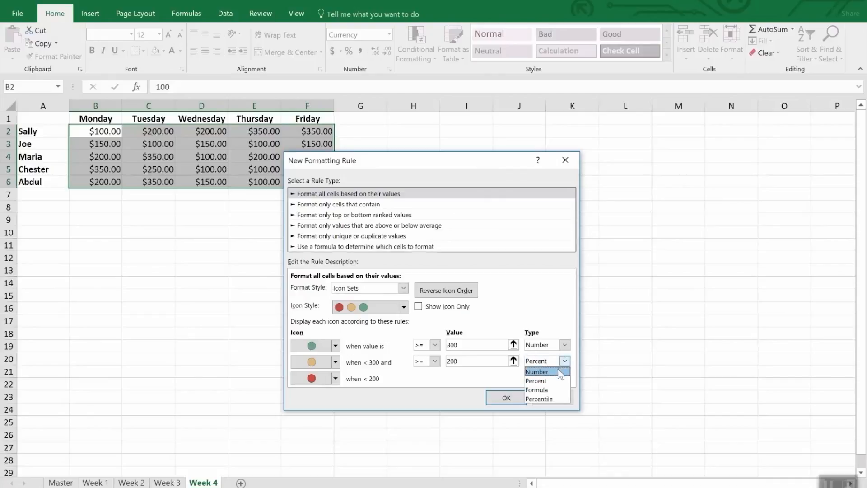
click(542, 371)
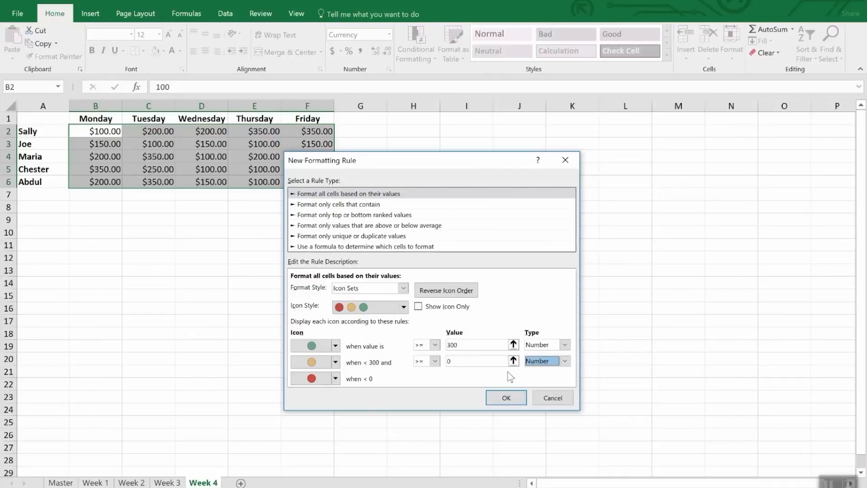
click(479, 361)
text(200)
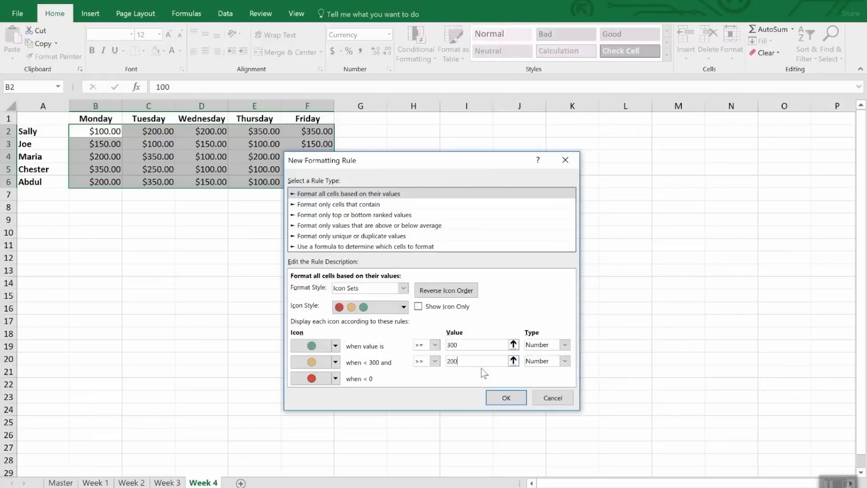
click(506, 398)
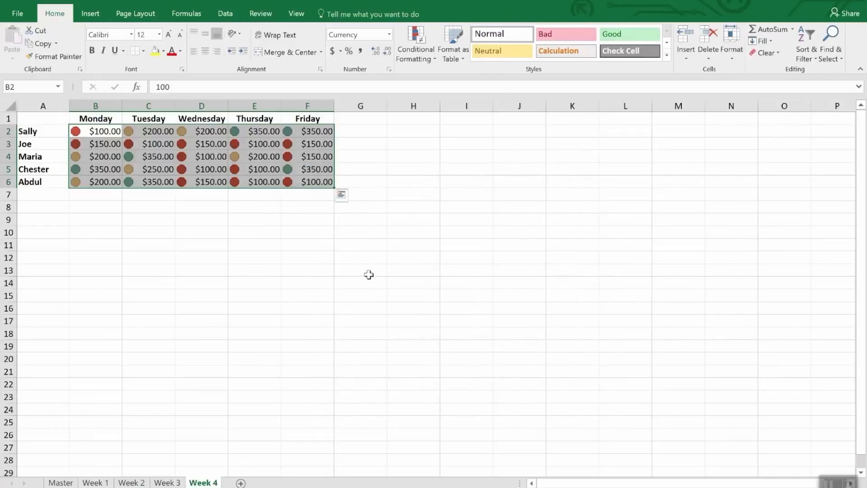
click(208, 208)
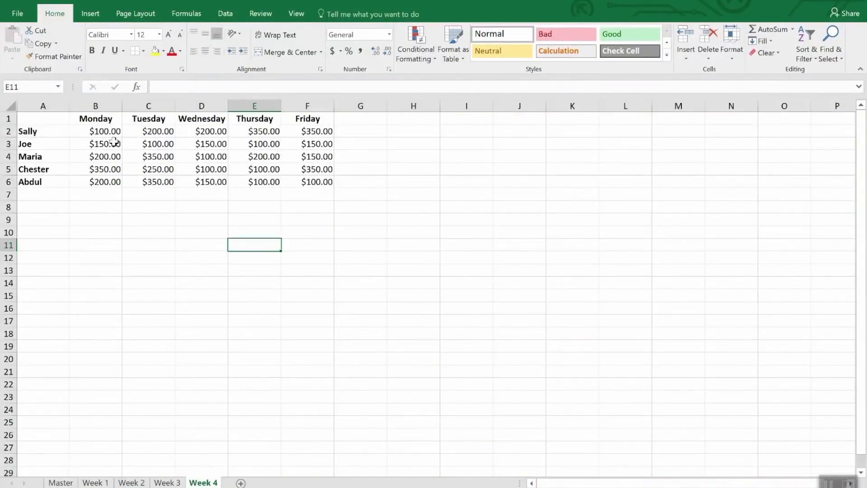
Start a formula-based conditional formatting rule for B2:F6 on the Week 4 sheet, using the formula =b2<200
drag(112, 134, 333, 185)
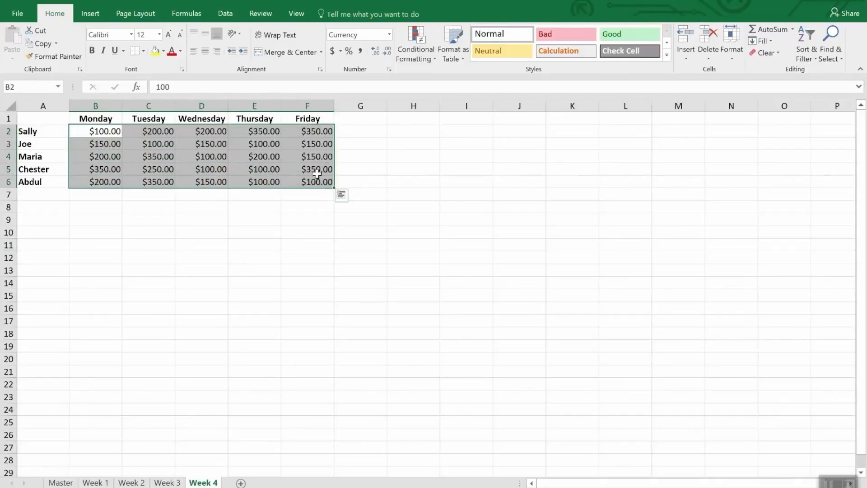
click(410, 39)
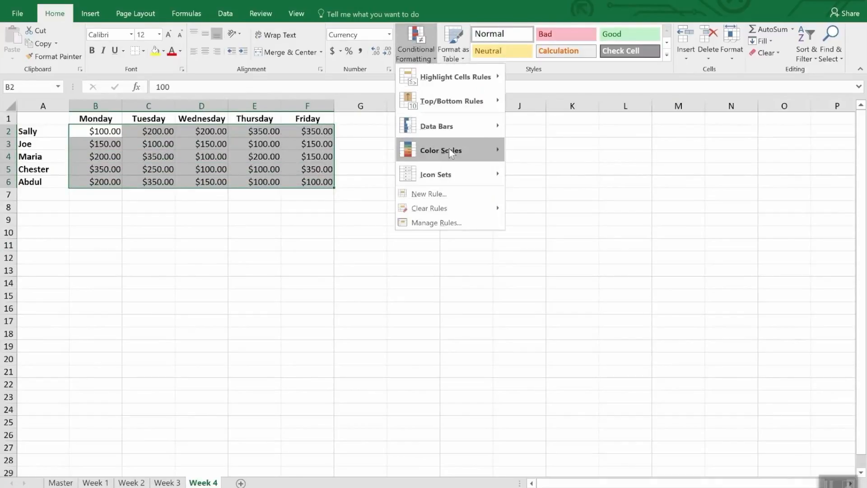
click(449, 196)
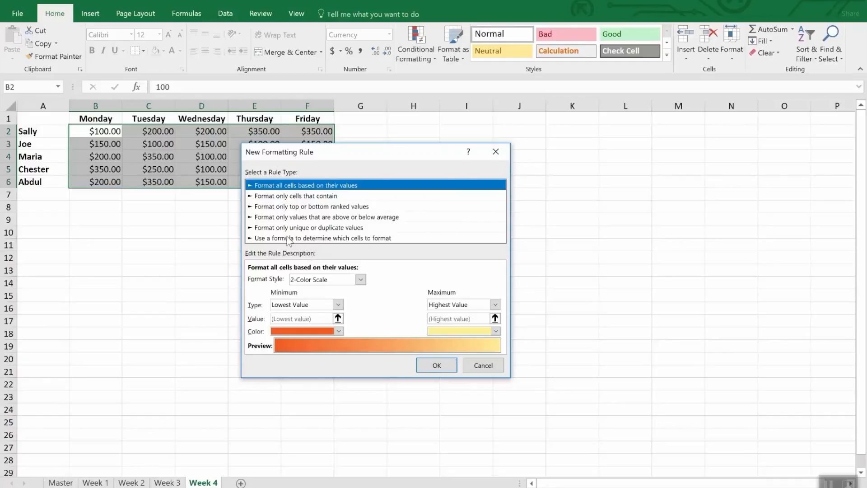
click(289, 237)
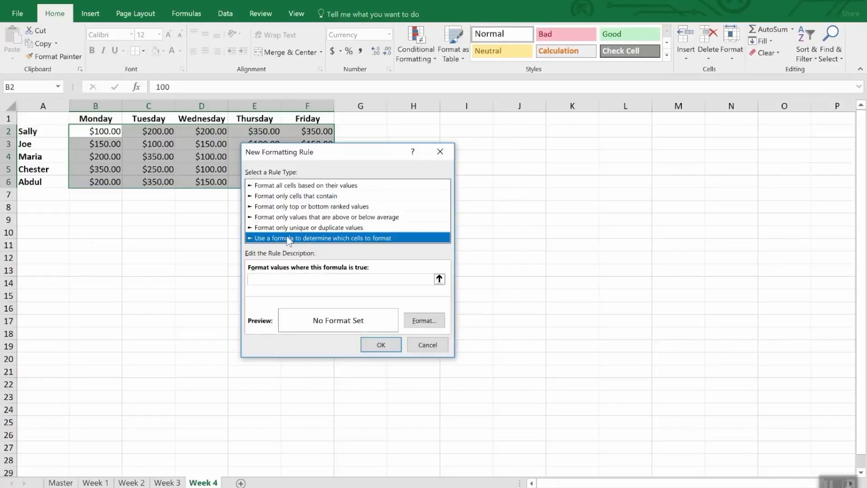
click(287, 280)
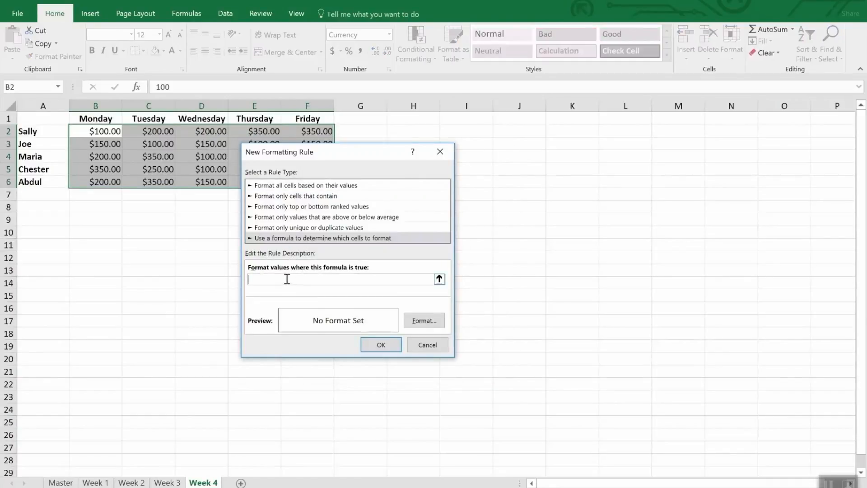
text(=b2<200)
Give the formula rule a yellow background fill and apply it to the selected range
click(426, 321)
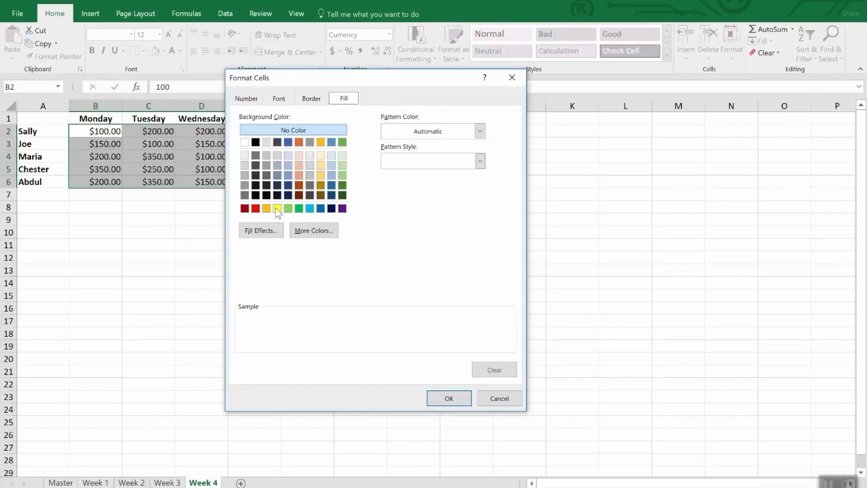
click(278, 208)
click(449, 397)
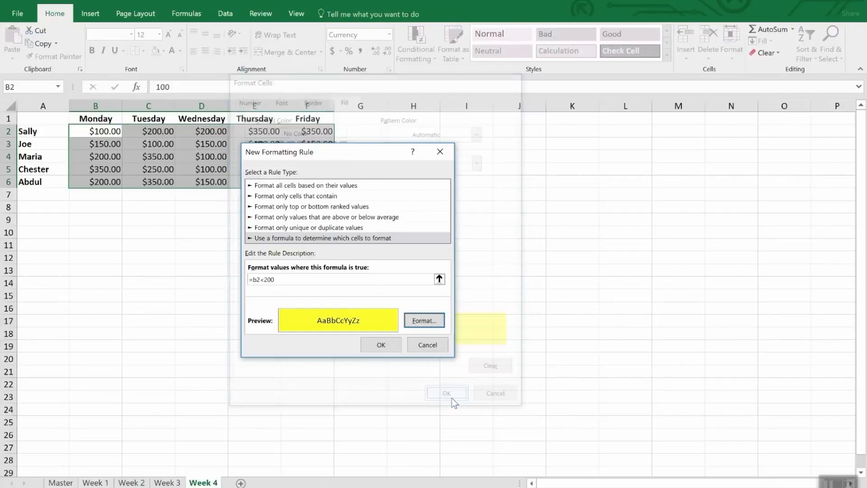
click(382, 344)
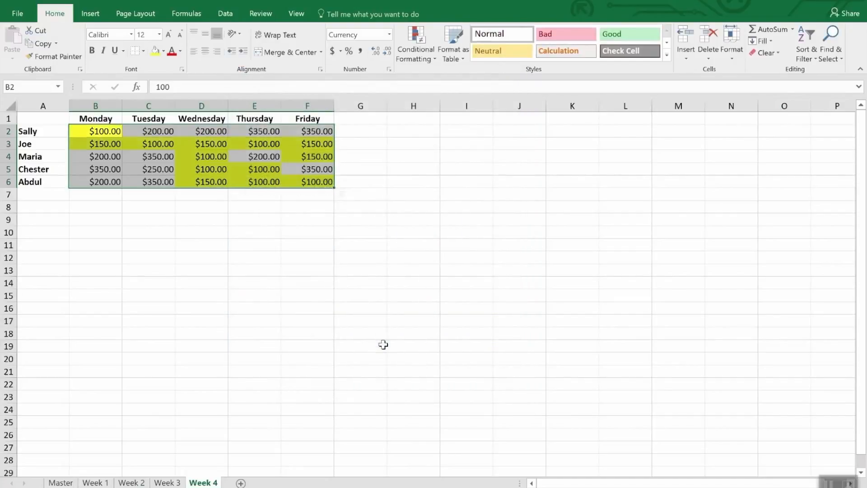
Clear the range selection and use Find & Select to select all cells with conditional formatting on the Week 4 sheet
click(237, 282)
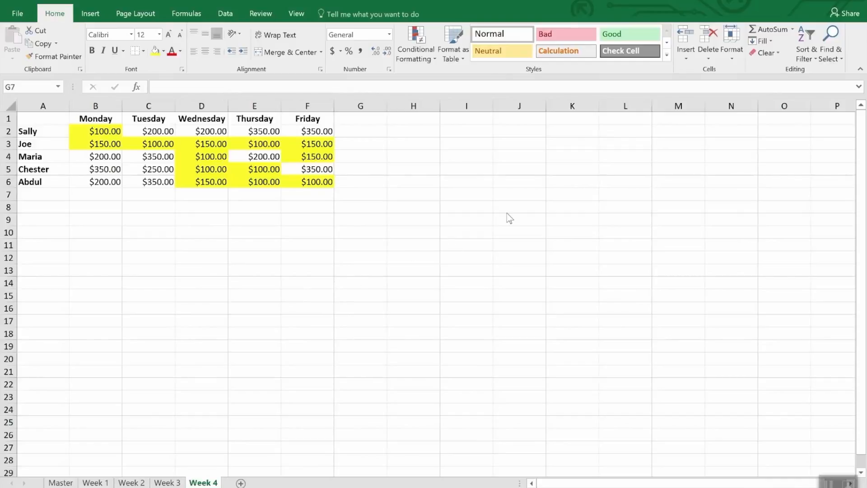
click(835, 54)
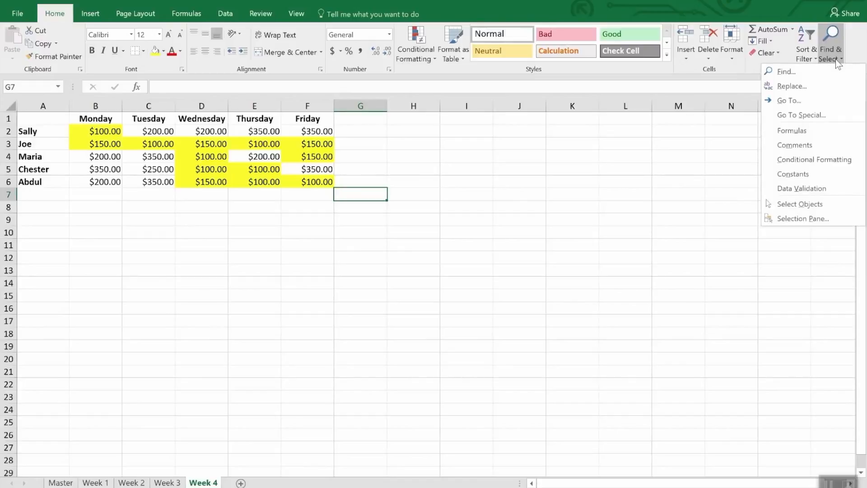
click(842, 161)
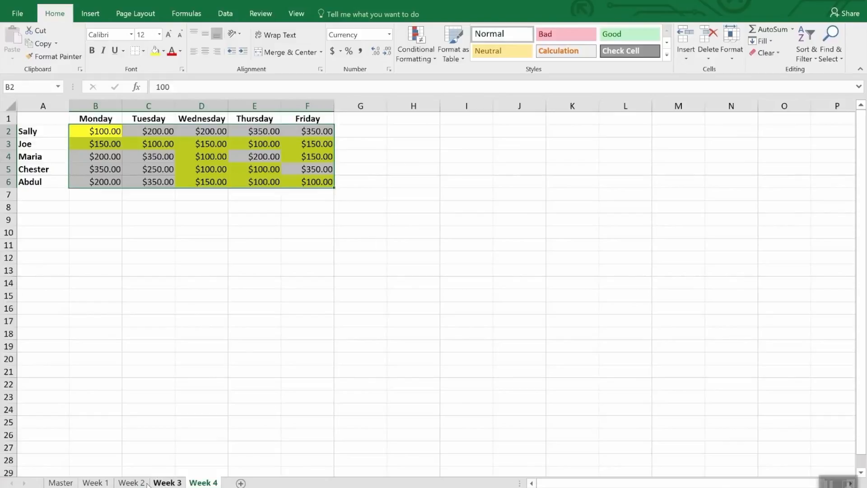
ctrl+click(131, 483)
click(58, 57)
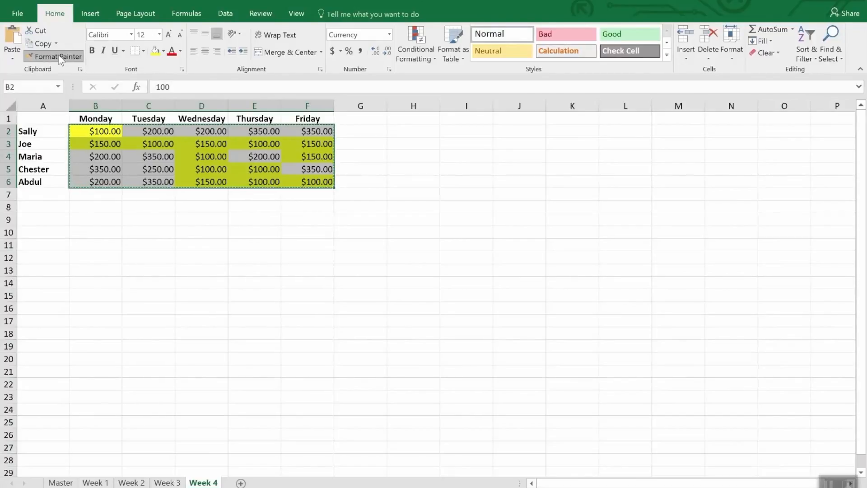
click(60, 57)
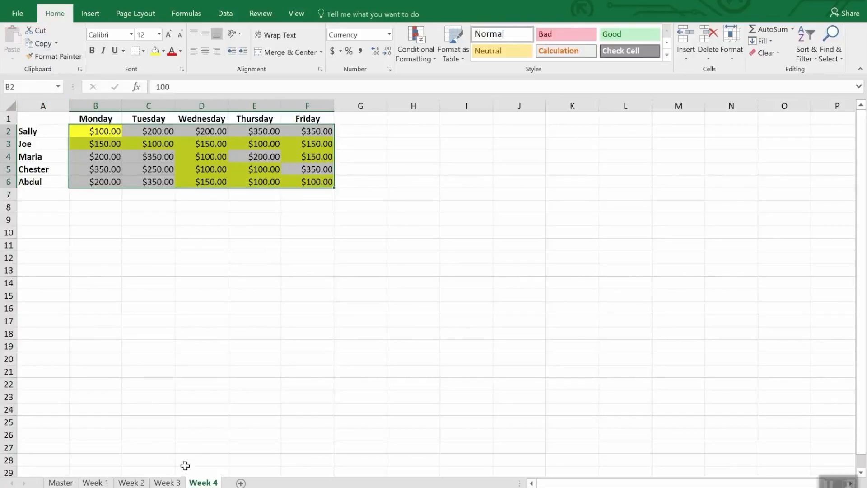
click(174, 484)
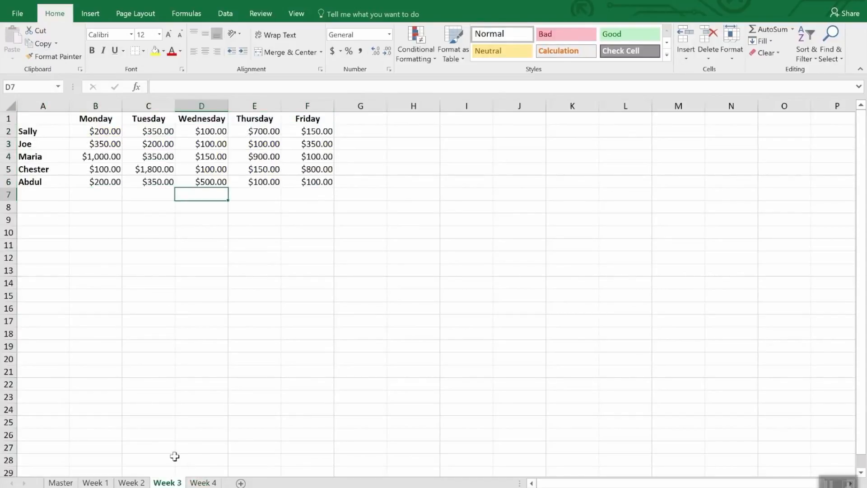
mouse_move(107, 132)
mouse_down()
mouse_move(310, 186)
mouse_move(310, 194)
mouse_up()
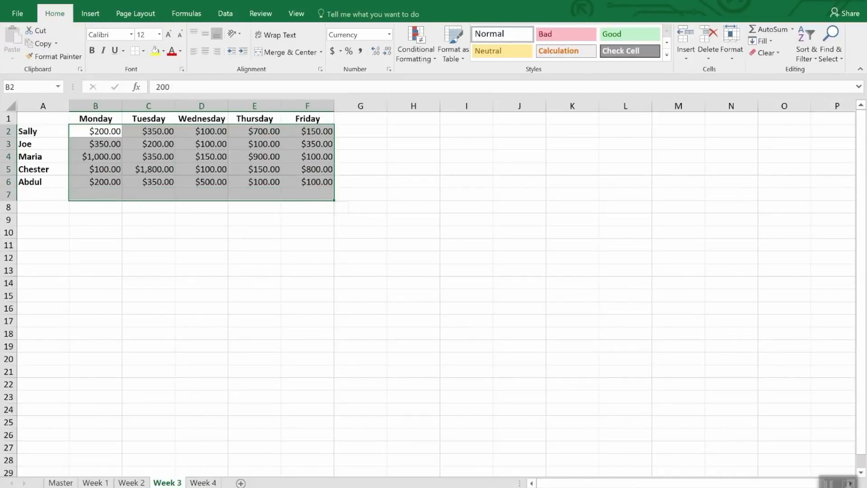
click(202, 483)
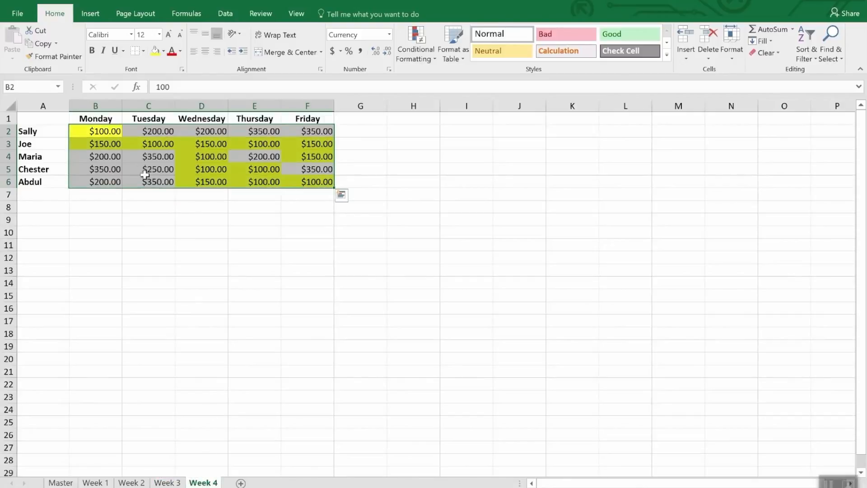
Copy the formatting of the selected Week 4 cells to B2:F6 on the Week 3 sheet, keeping Format Painter active for repeated use
click(57, 57)
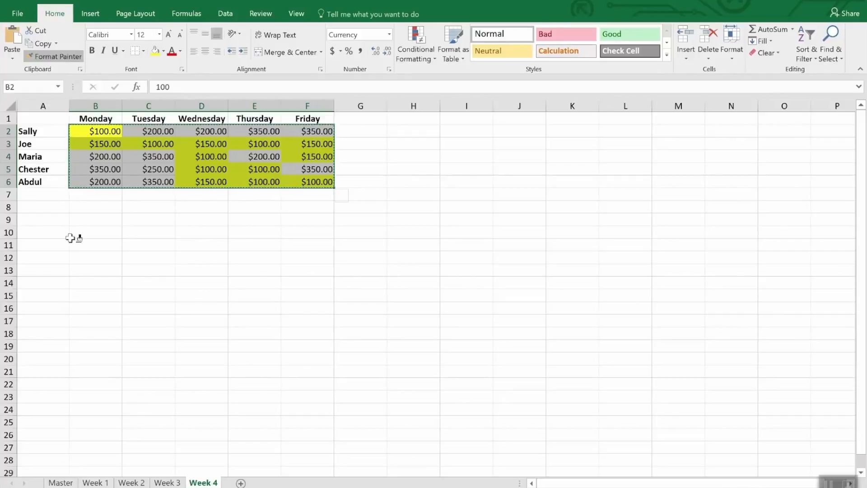
click(166, 484)
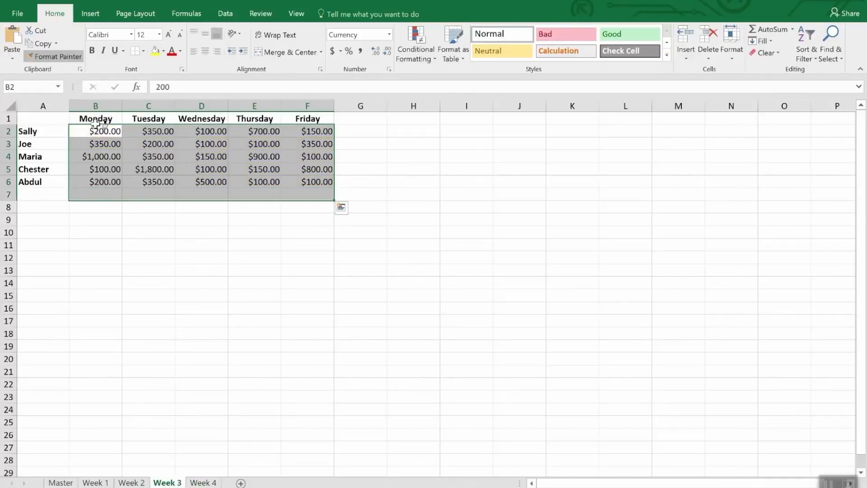
drag(107, 131, 313, 180)
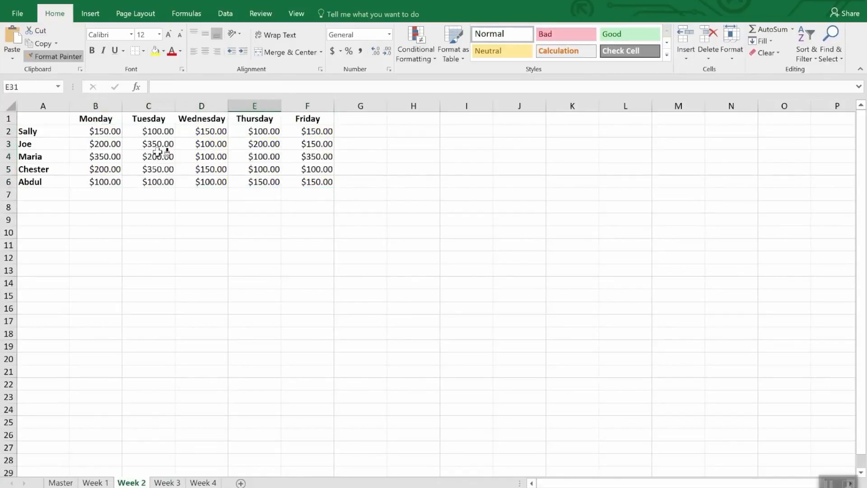
Paint the copied Week 4 formatting onto B2:F6 on the Week 2 sheet and on the Week 1 sheet
drag(111, 132, 328, 179)
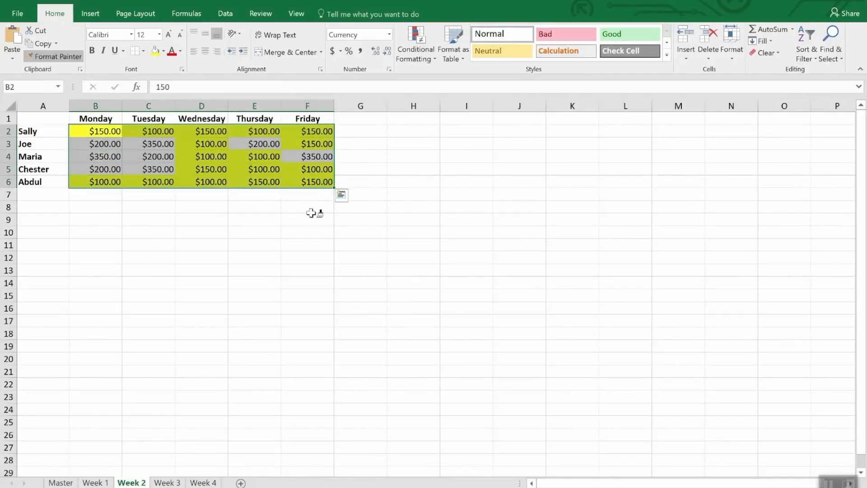
click(95, 482)
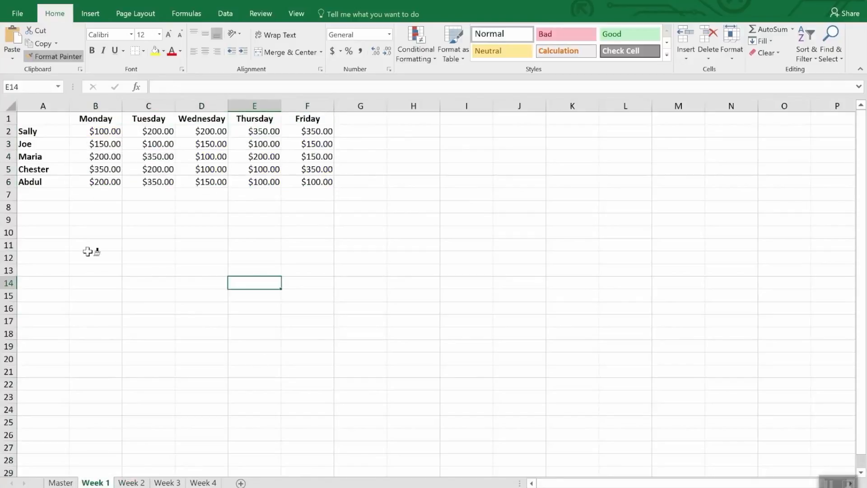
mouse_move(108, 130)
mouse_down()
mouse_move(279, 185)
mouse_move(308, 185)
mouse_up()
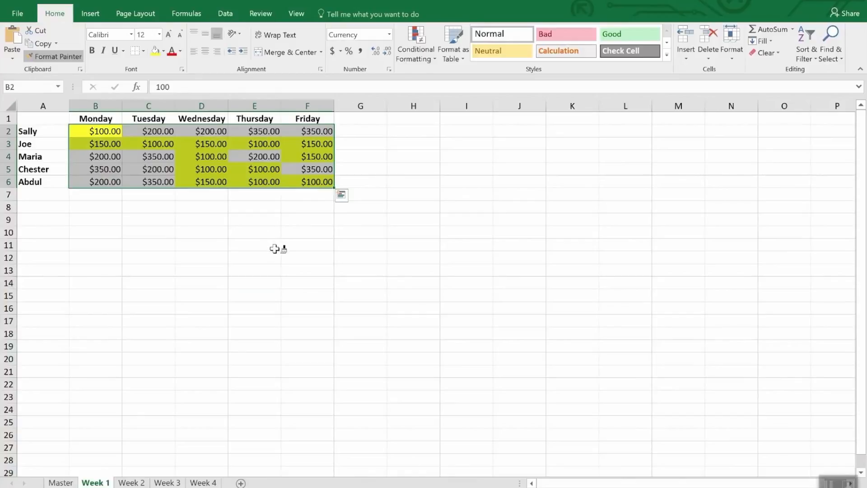
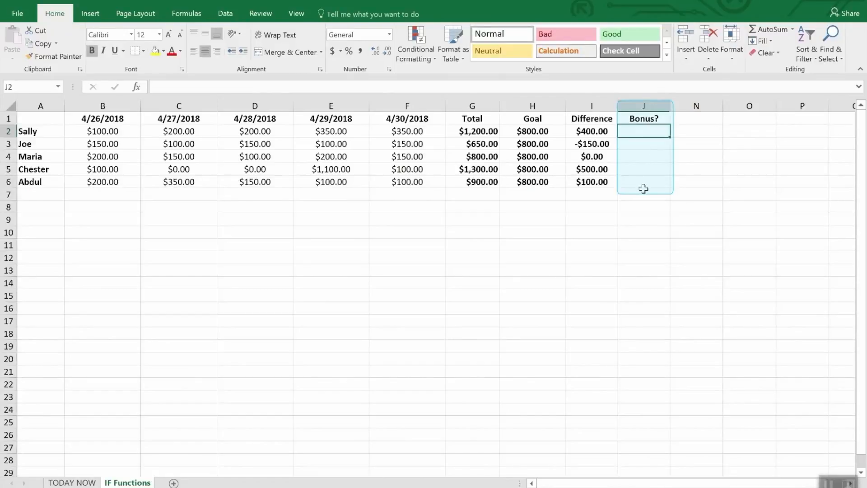
drag(642, 131, 647, 195)
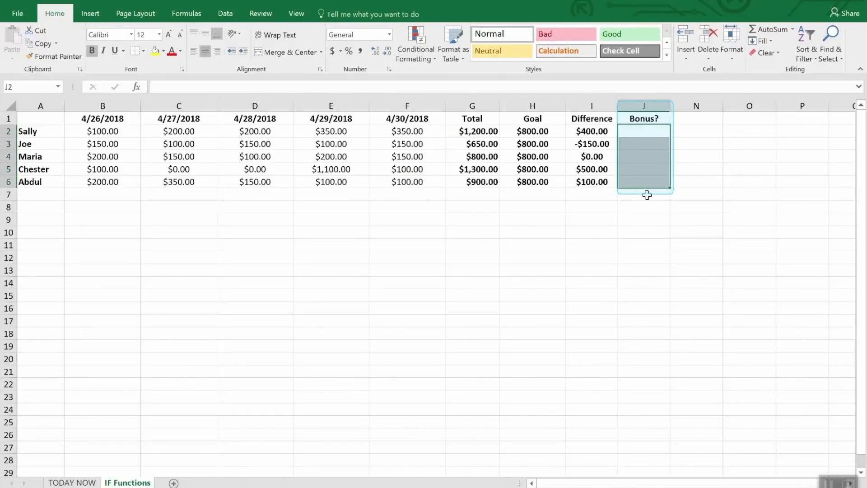
click(646, 207)
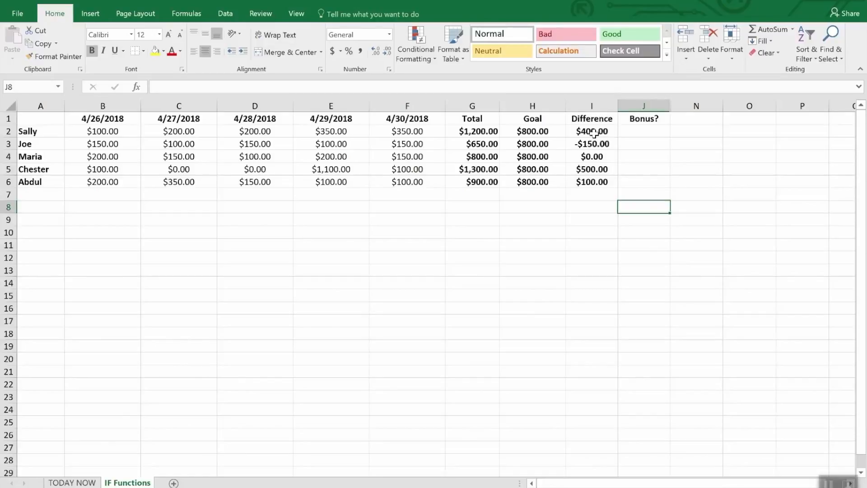
Start an IF formula in J2, the first Bonus? cell, with the logical test I2>0
click(645, 133)
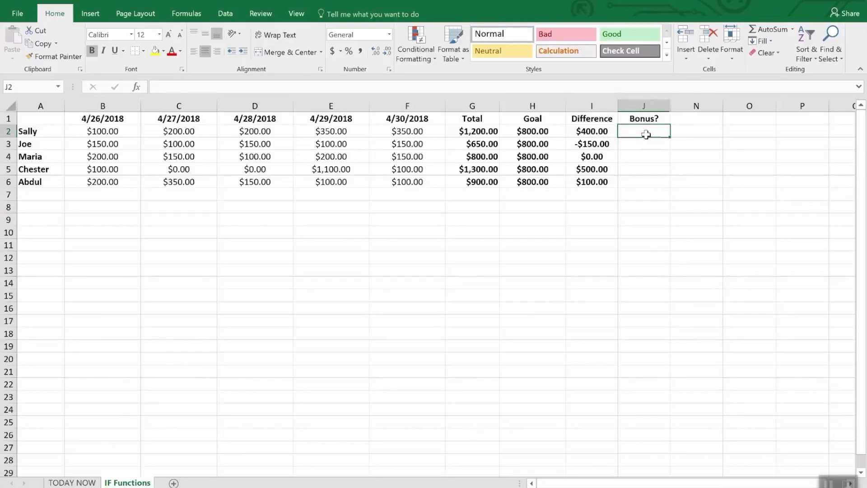
text(=if)
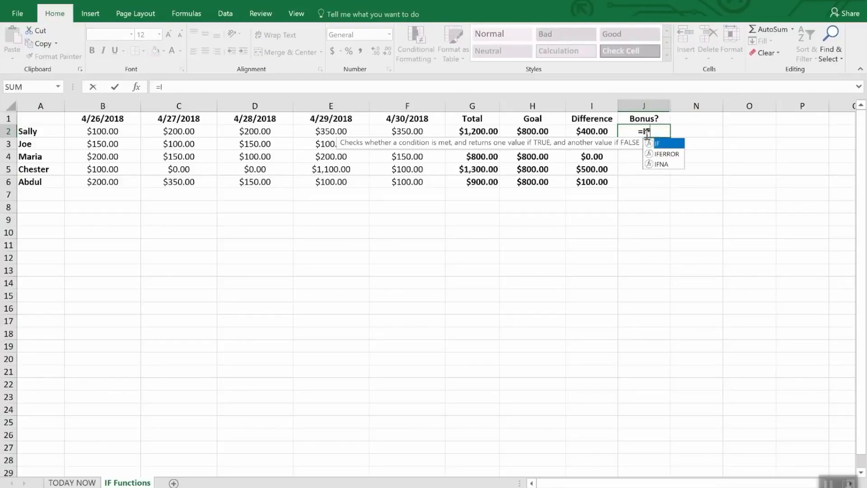
key(Tab)
text(i)
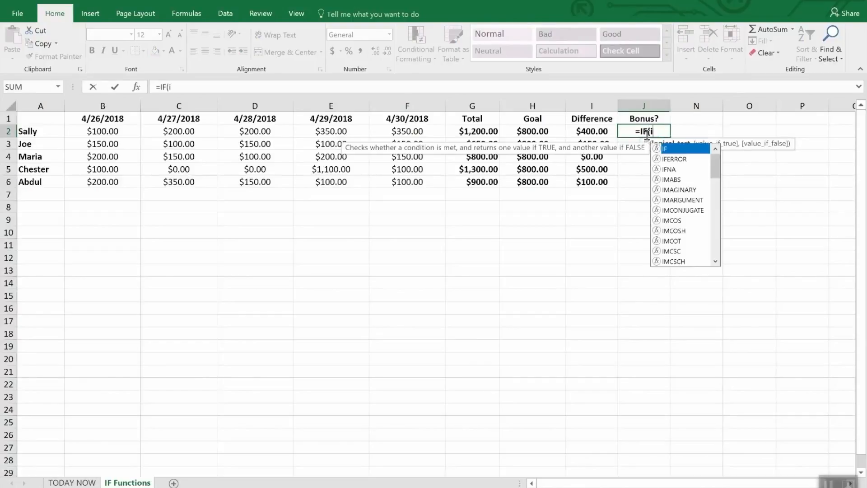
text(2>)
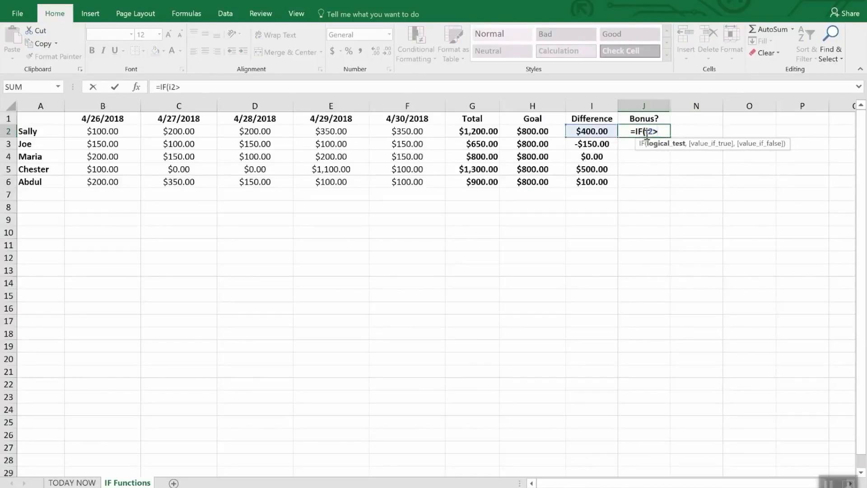
text(0,)
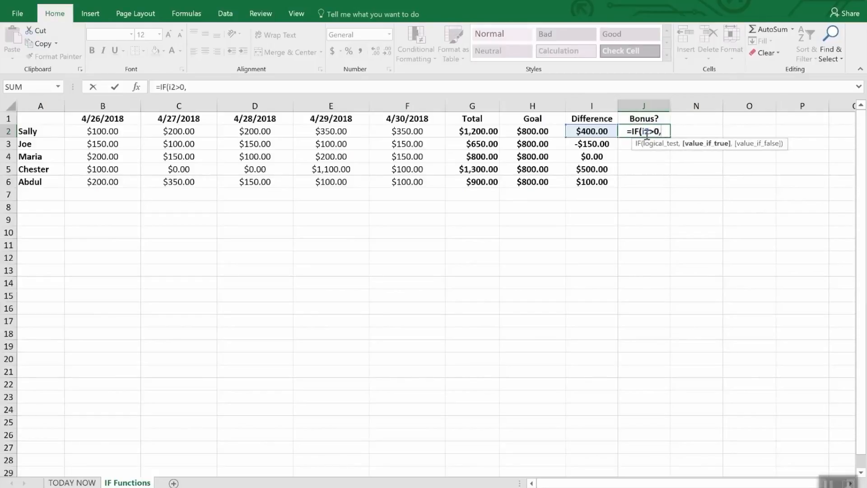
text(")
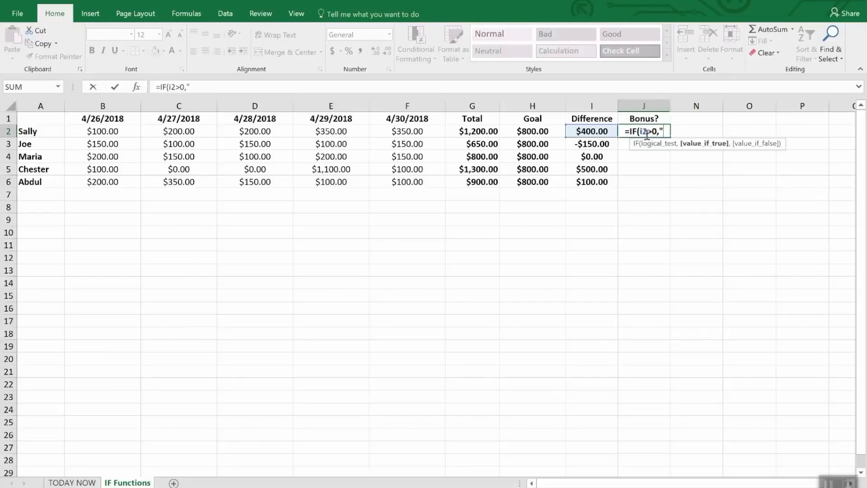
text(Yes)
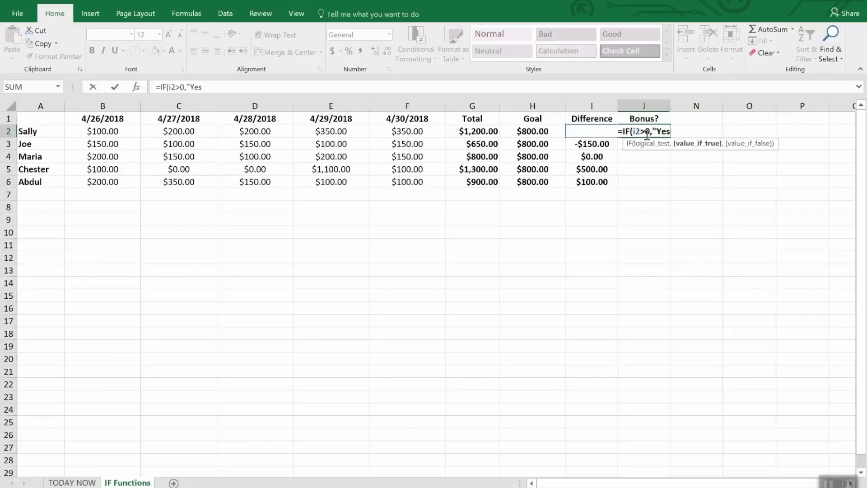
text(",)
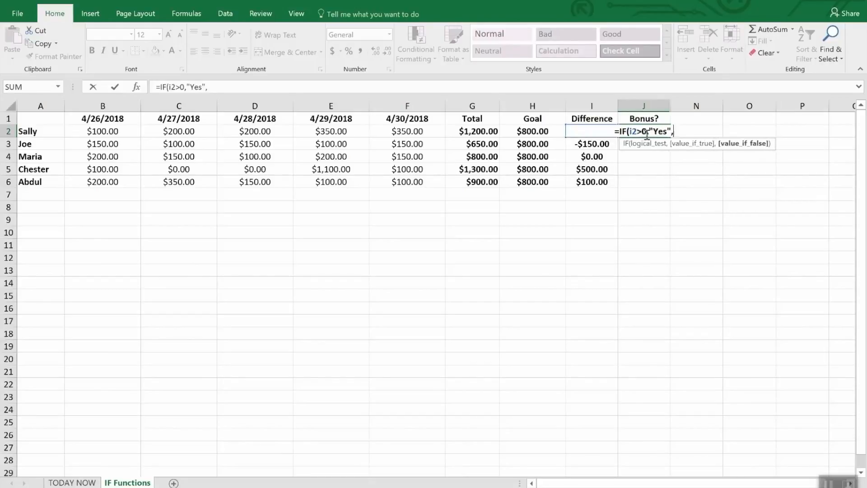
text(No)
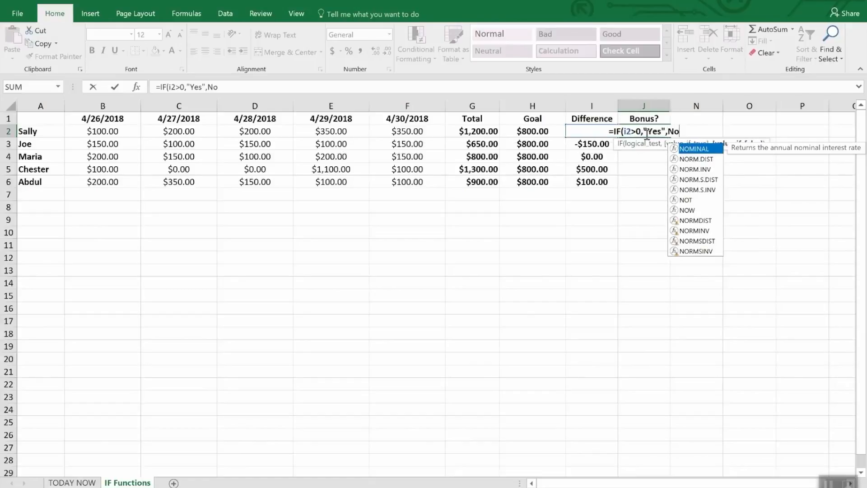
Complete the J2 formula to return "Yes" when the test is true and "No" when it is false
key(BackSpace)
key(BackSpace)
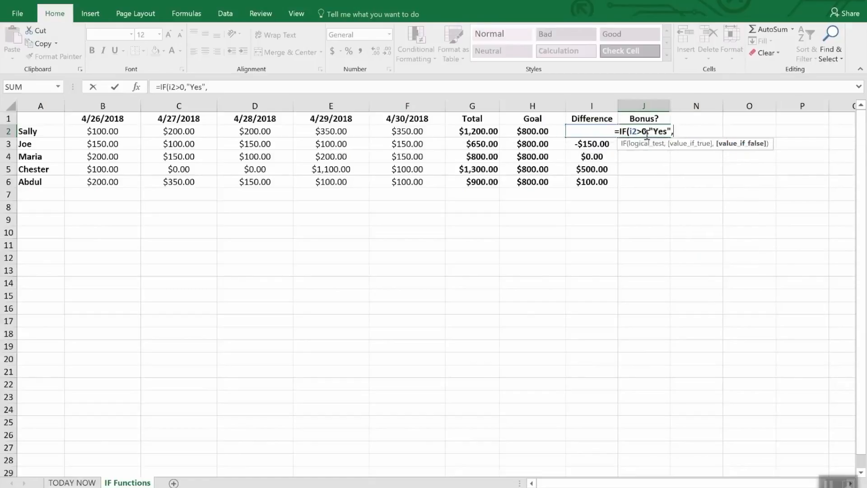
text("No)
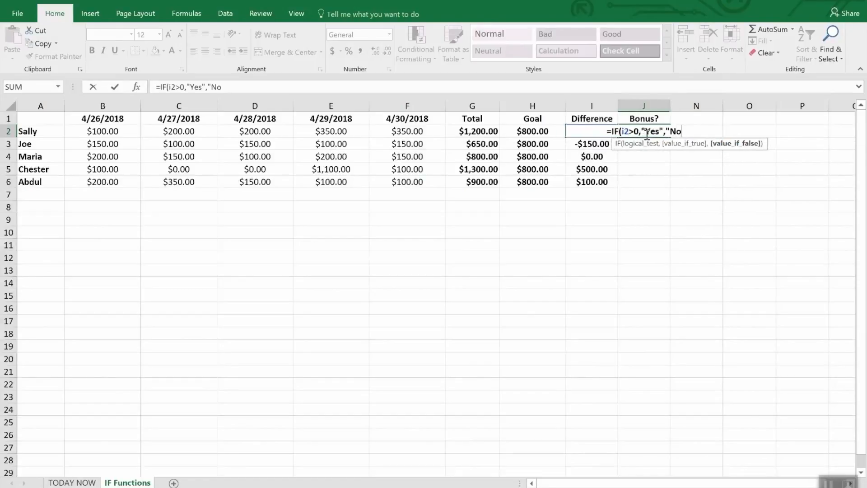
text("))
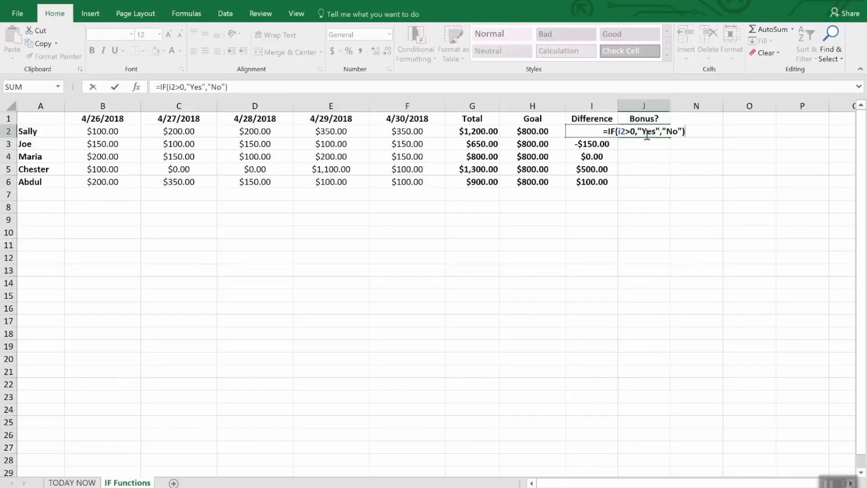
key(Return)
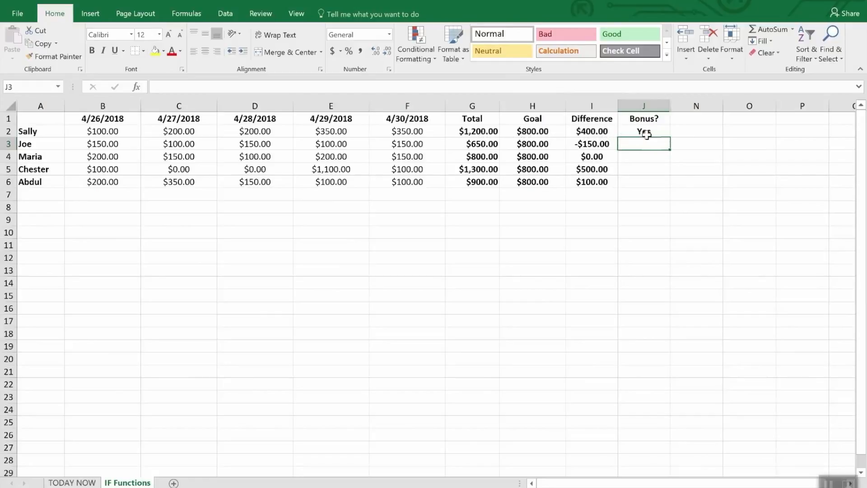
Fill the J2 bonus formula down through J6 and clear the range selection
click(651, 165)
click(645, 132)
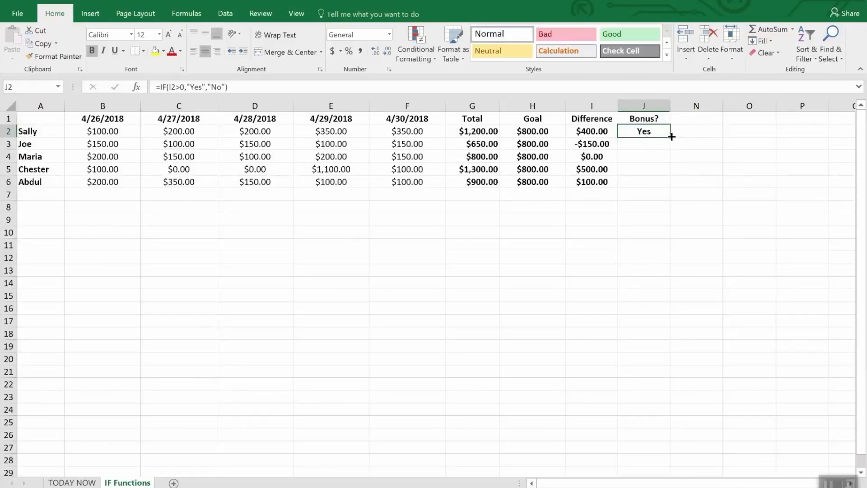
drag(670, 136, 670, 187)
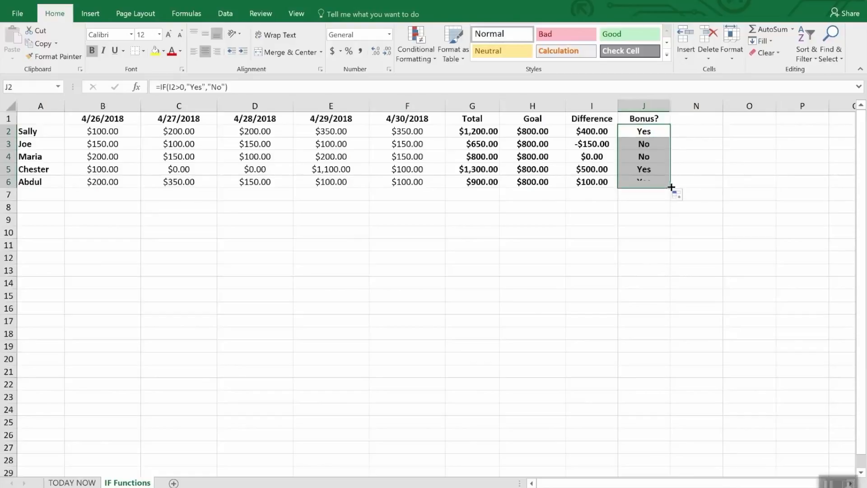
click(658, 219)
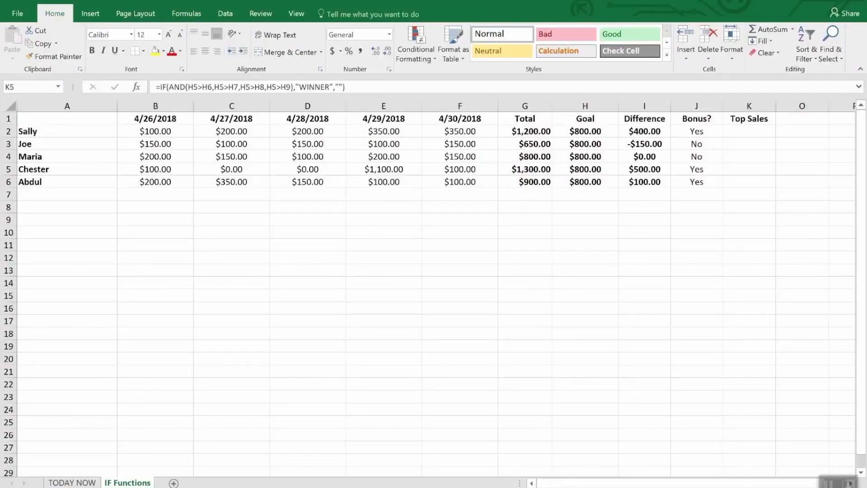
Start an IF formula with a nested AND in K5 under Top Sales, testing I5>I2 and I5>I3
click(750, 118)
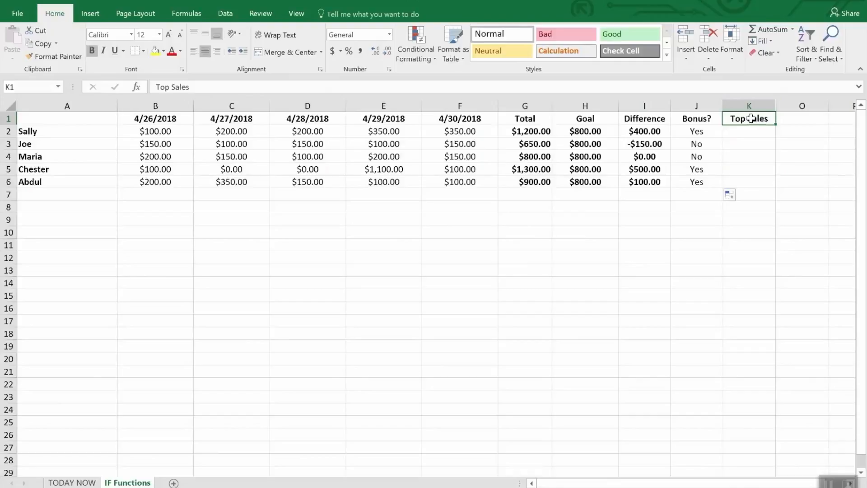
click(739, 171)
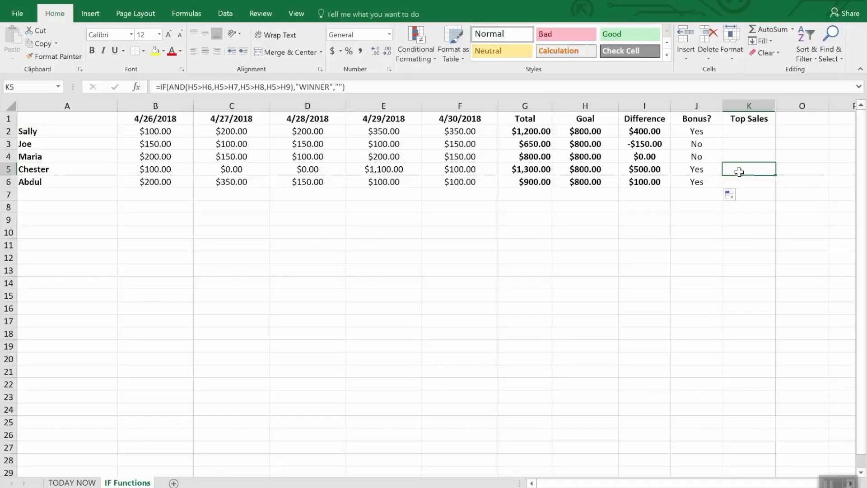
text(=)
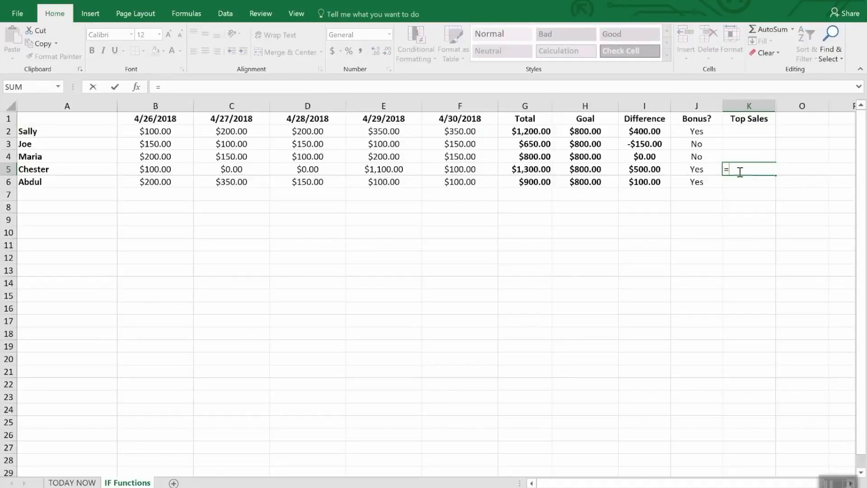
text(I)
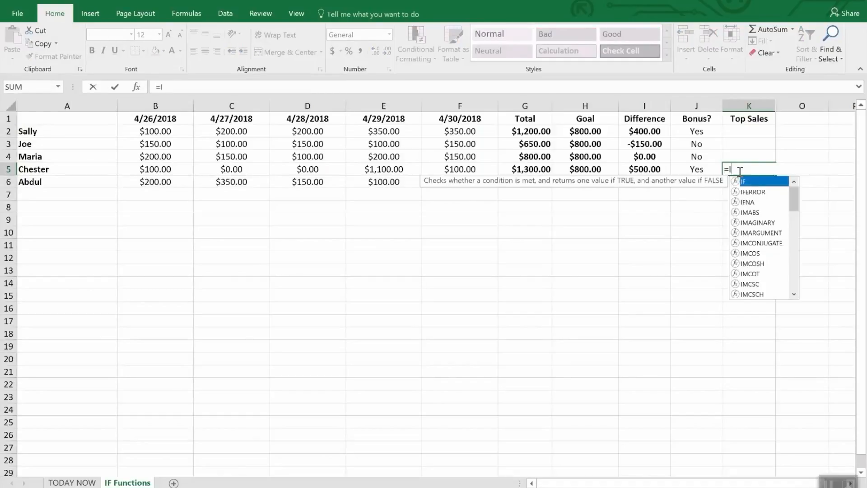
text(F(and)
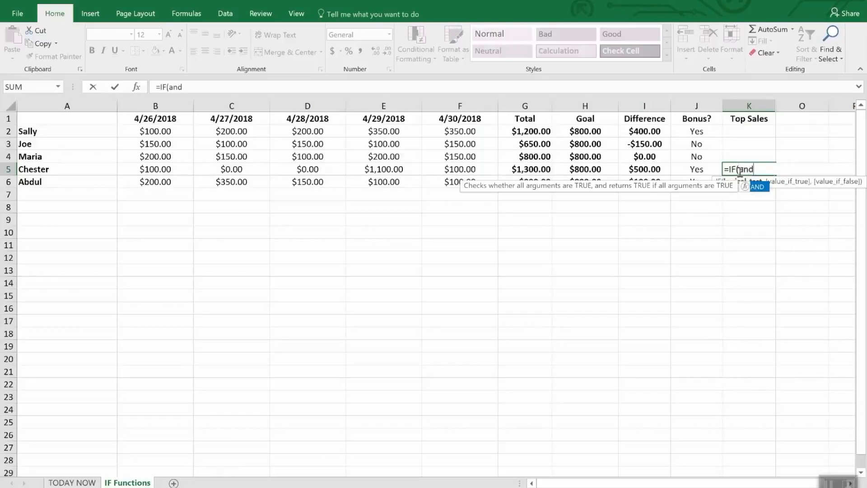
text(()
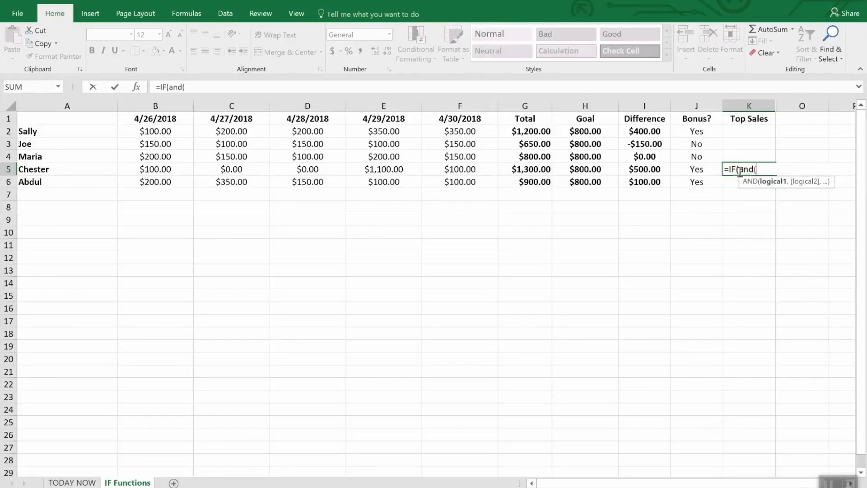
text(i)
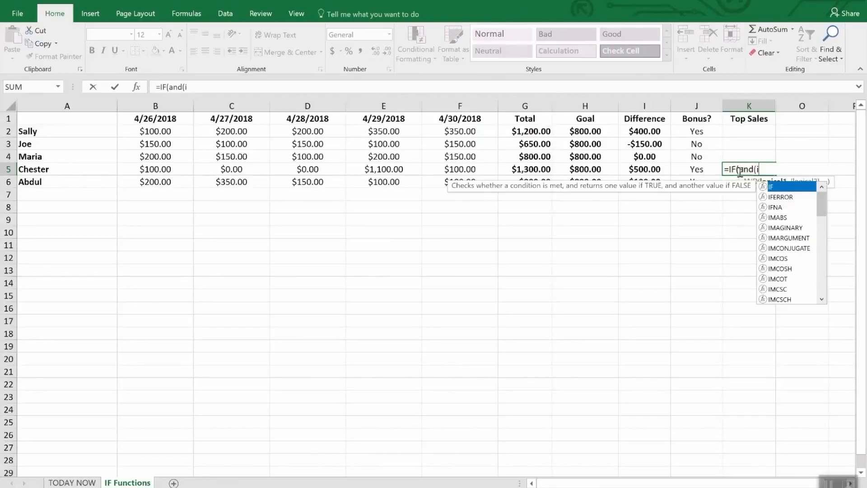
text(5>)
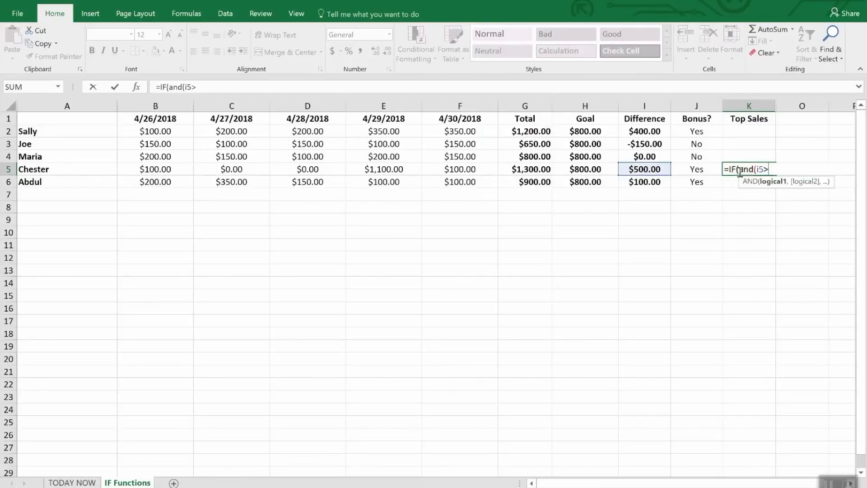
text(i2,)
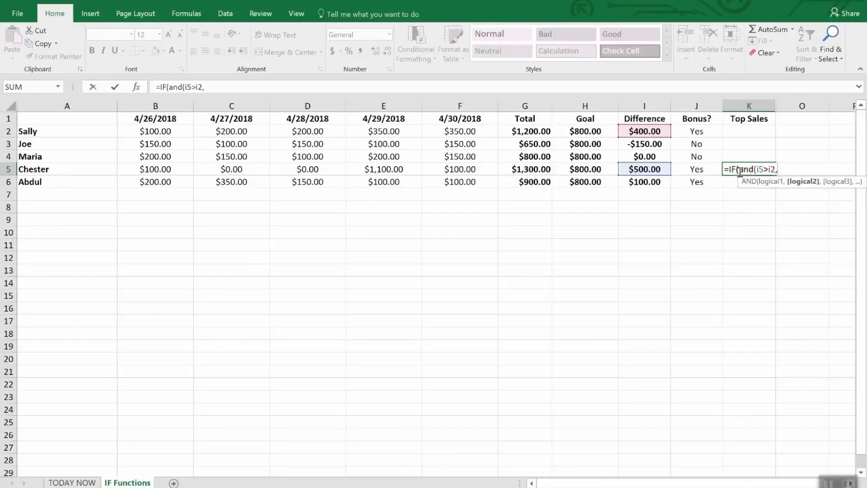
text(I5>i)
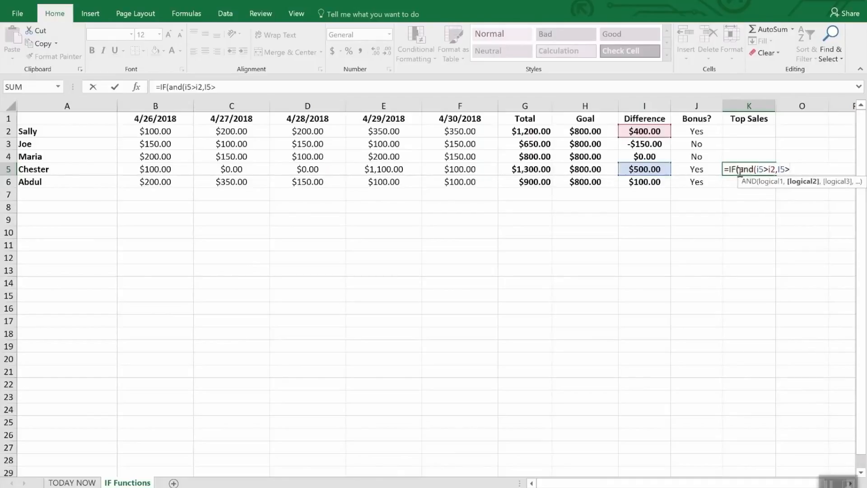
text(3,)
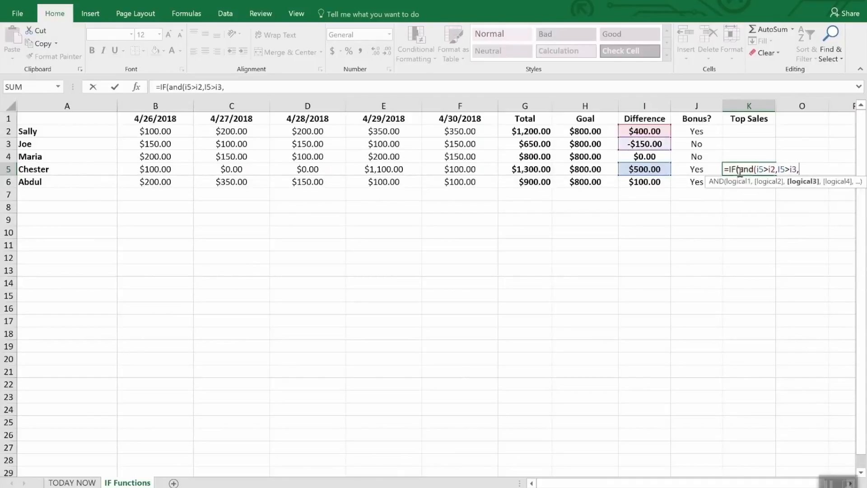
text(I6)
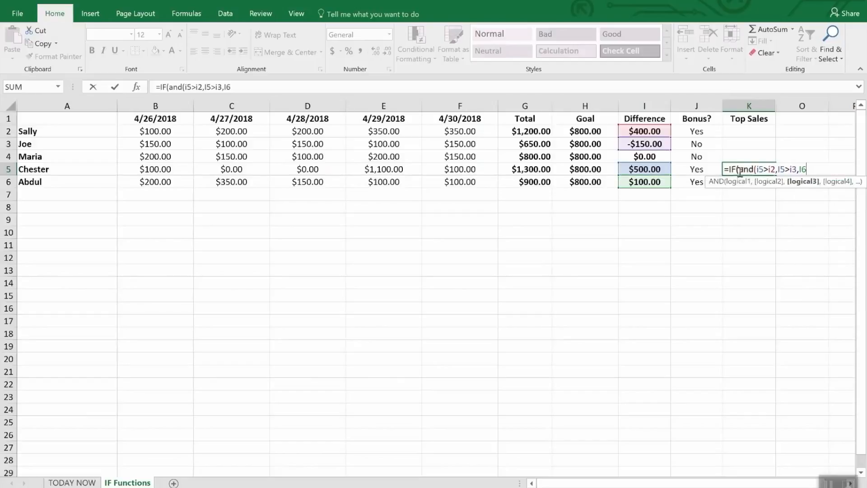
Add the tests I5>I4 and I5>I6 to the nested AND in the K5 Top Sales formula
key(BackSpace)
text(4)
key(BackSpace)
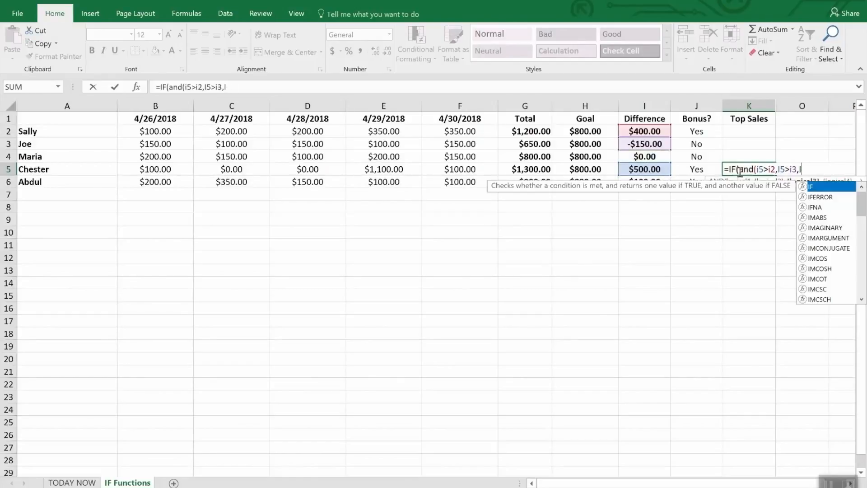
text(5>i4)
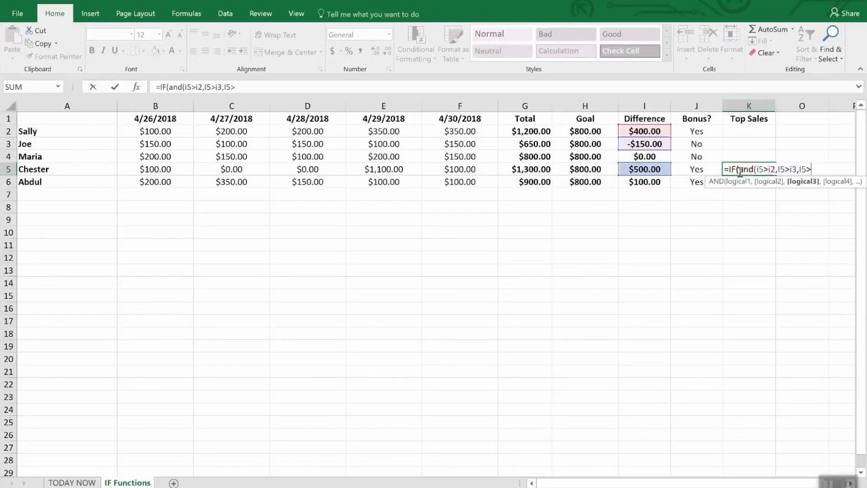
text(,I)
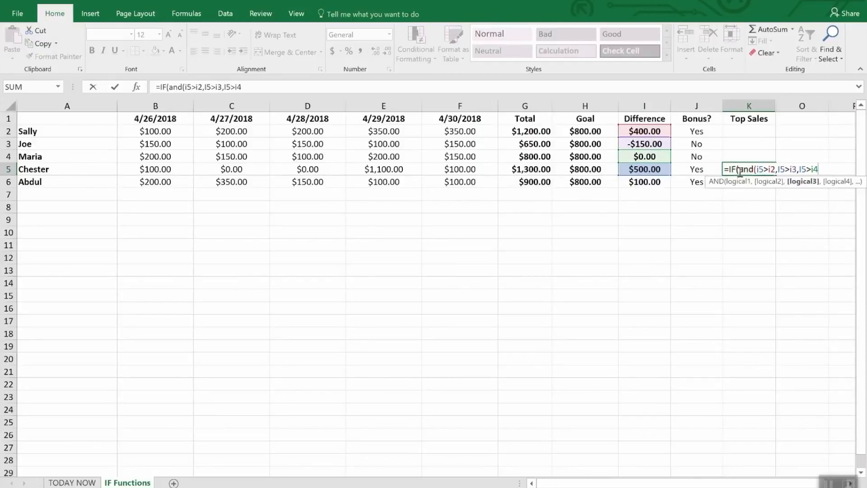
text(5>)
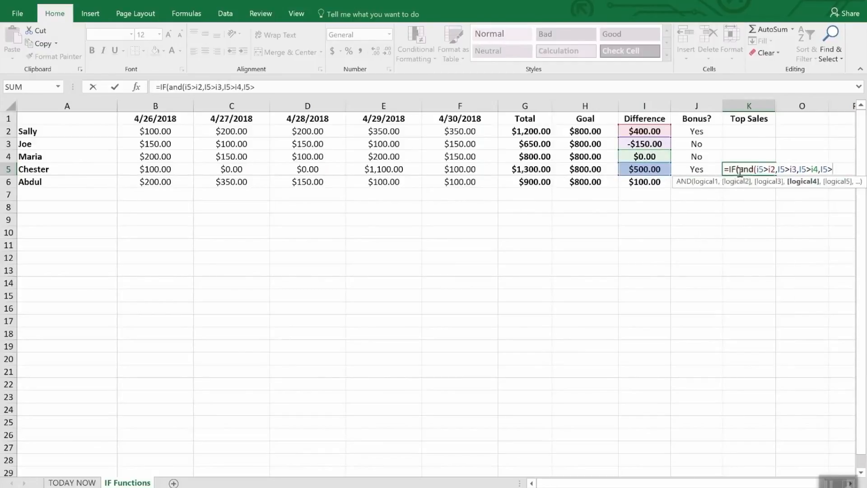
text(i6)
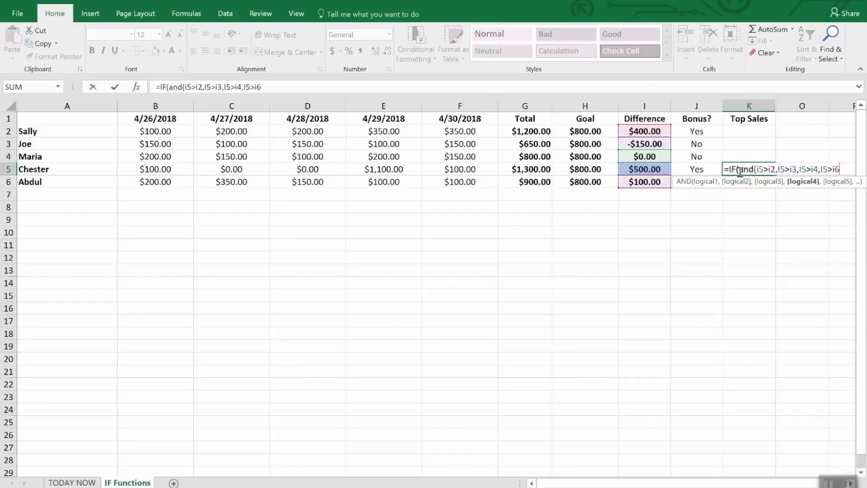
text(),")
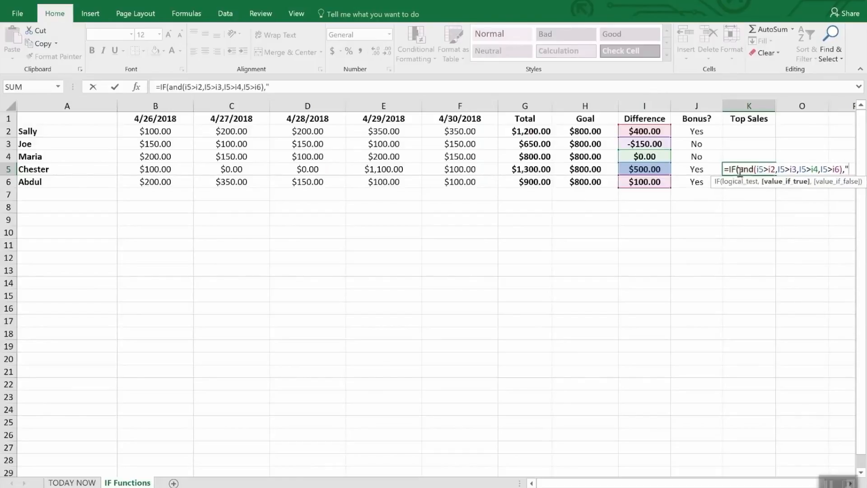
text(WINNER)
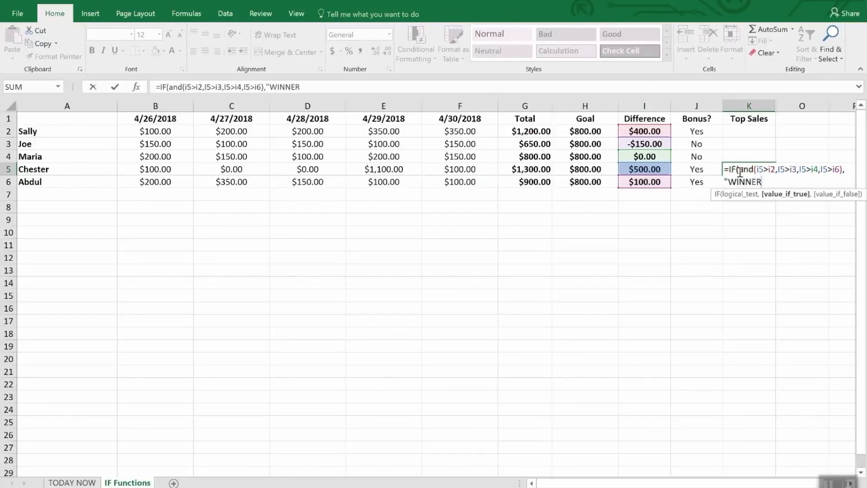
text(","")
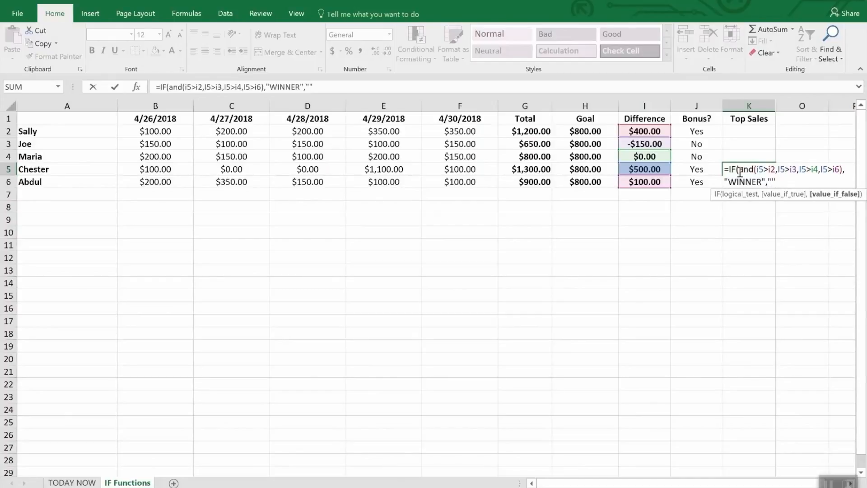
text())
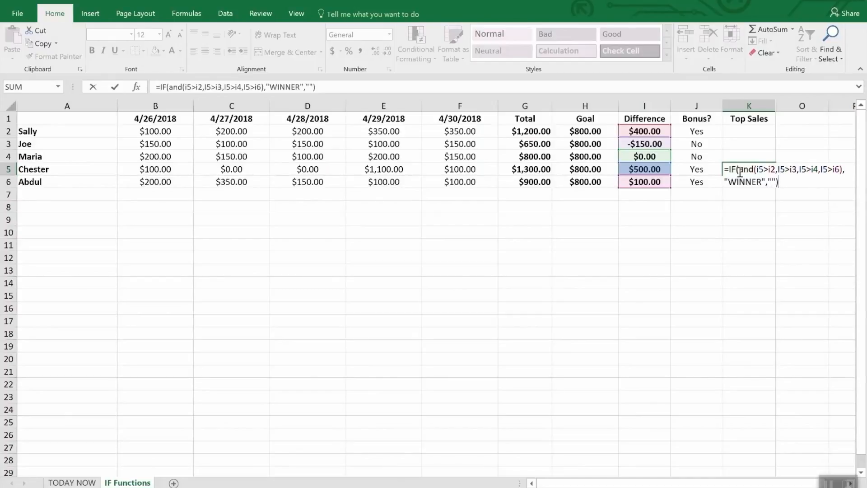
Complete the K5 formula to return "WINNER" when all tests are true and an empty string otherwise
key(Return)
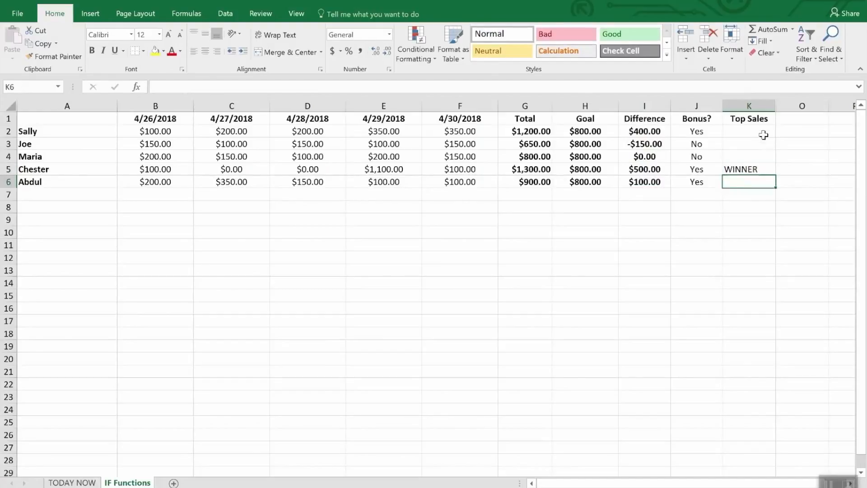
Unhide the hidden columns between K and O and clear the column selection
drag(768, 106, 778, 104)
right_click(787, 105)
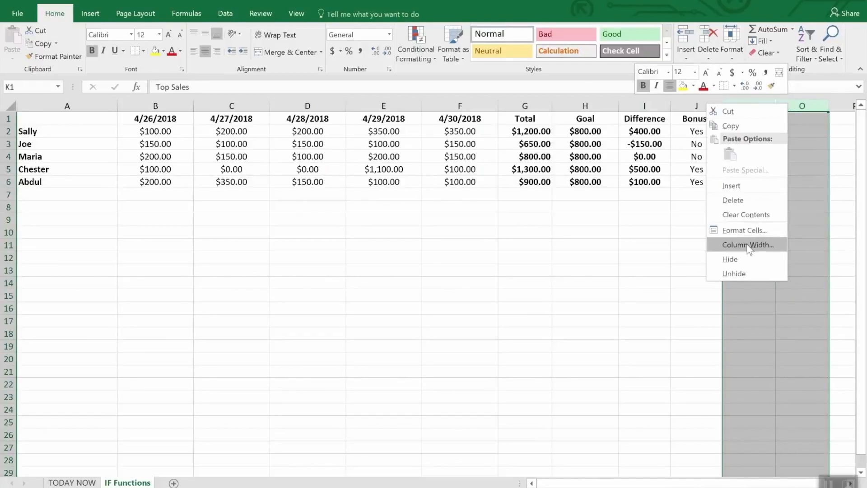
click(743, 272)
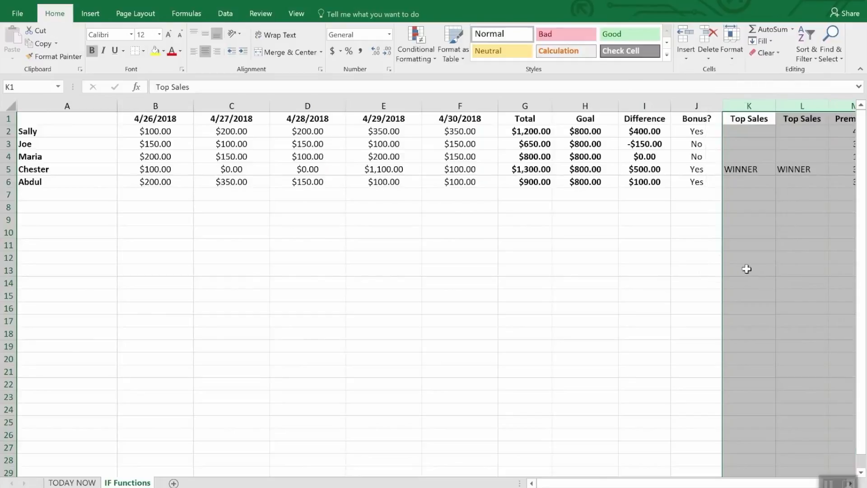
click(788, 219)
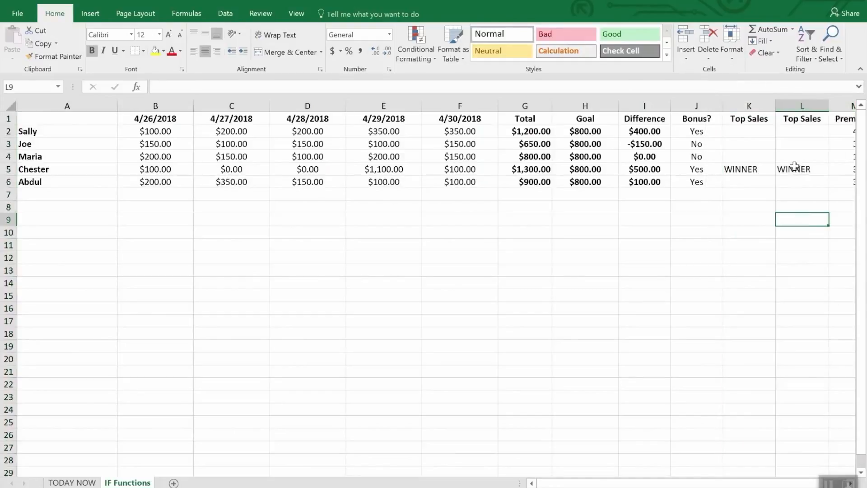
Compare the IF/AND formulas of the two Top Sales columns by inspecting L2, K5 and L3
click(795, 131)
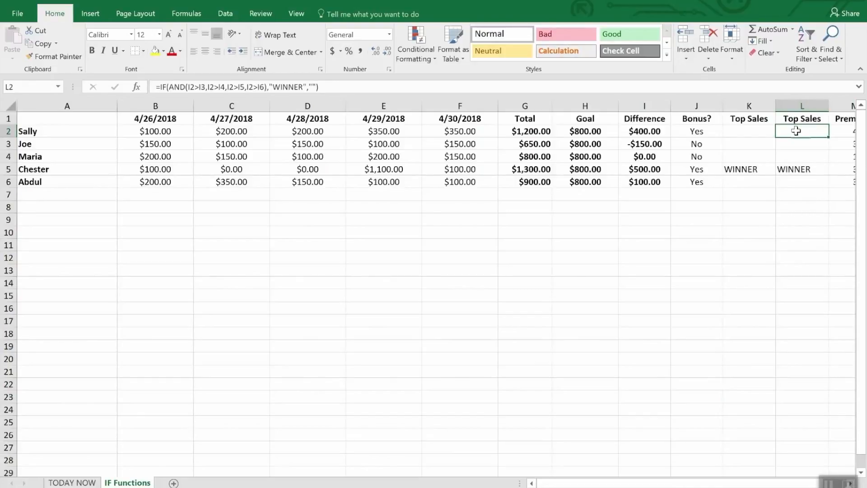
click(763, 170)
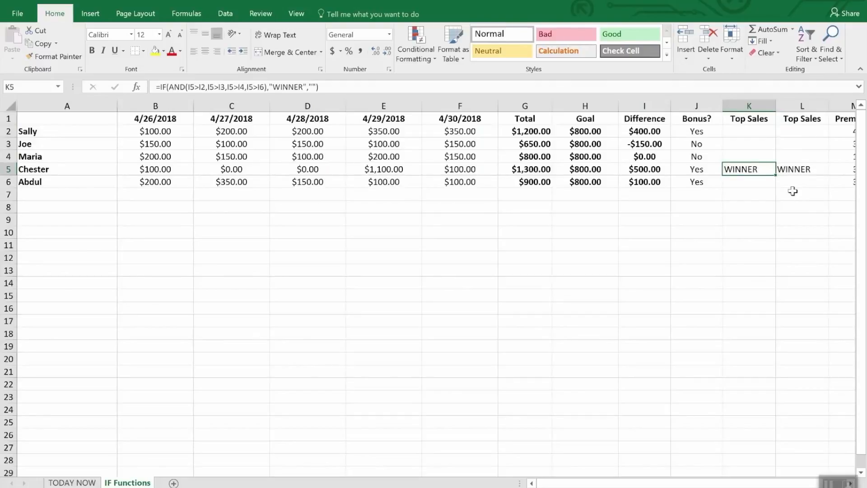
click(797, 131)
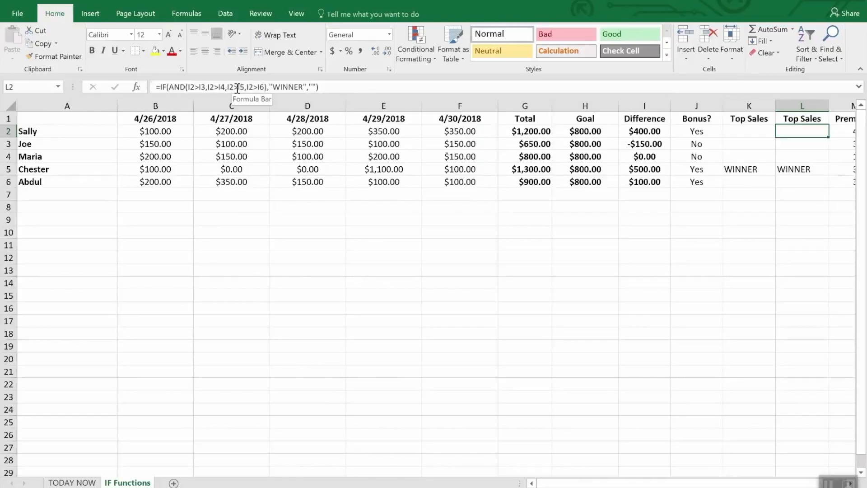
click(790, 143)
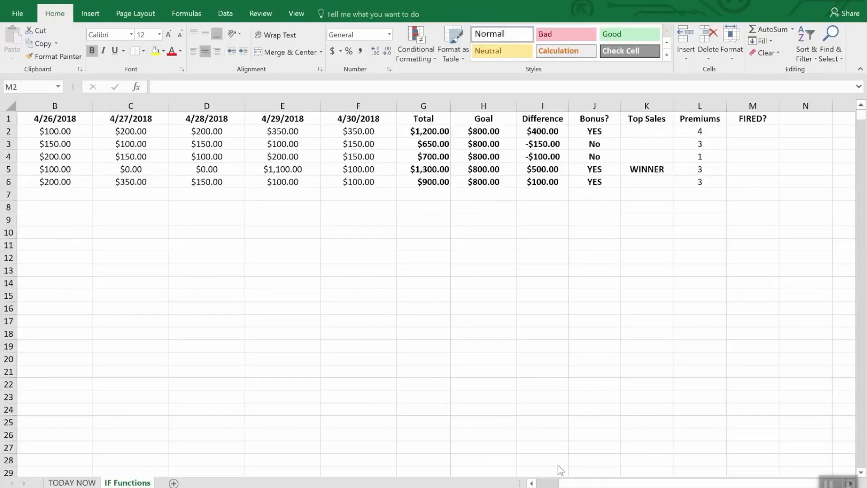
Start an IF formula with a nested OR in M2, the first FIRED? cell
click(757, 134)
text(=)
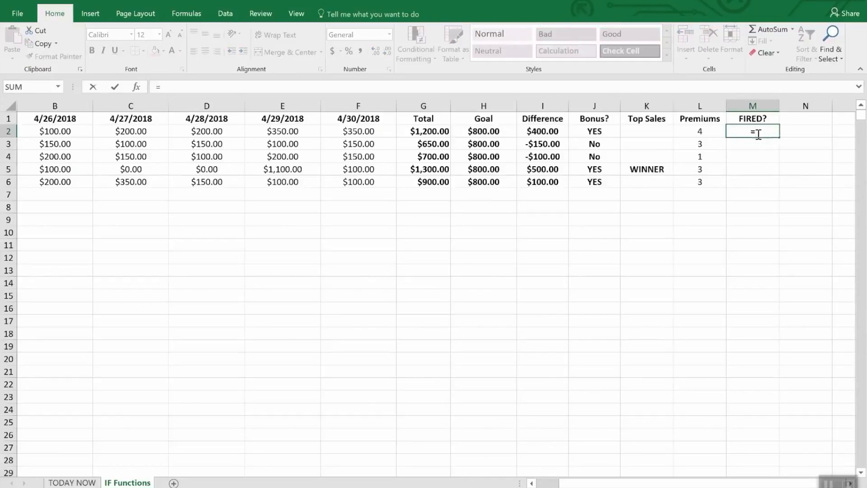
text(if9or)
key(BackSpace)
key(BackSpace)
key(BackSpace)
key(BackSpace)
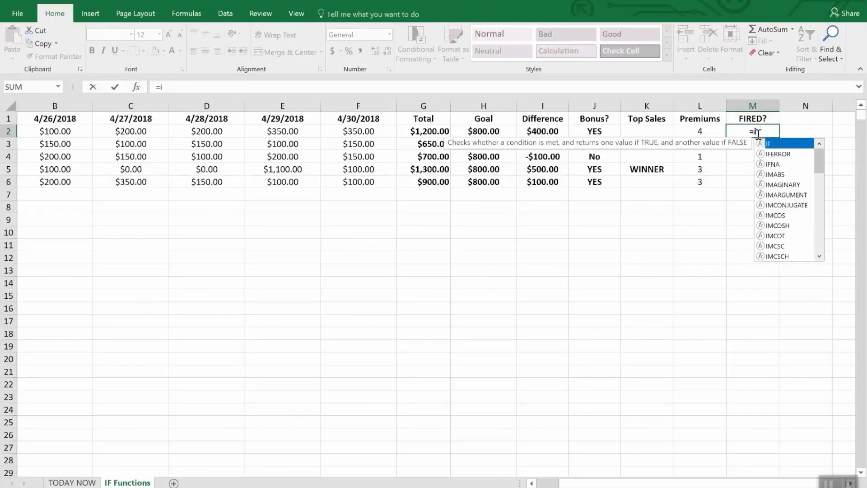
text(f(or)
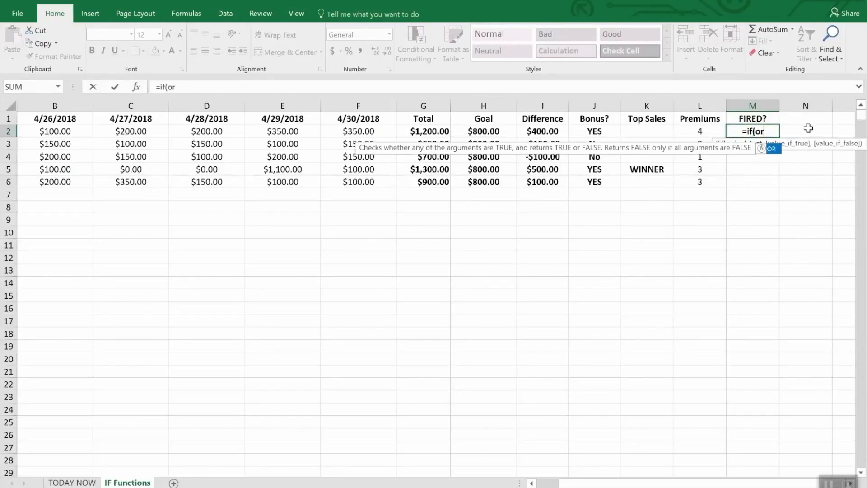
text(()
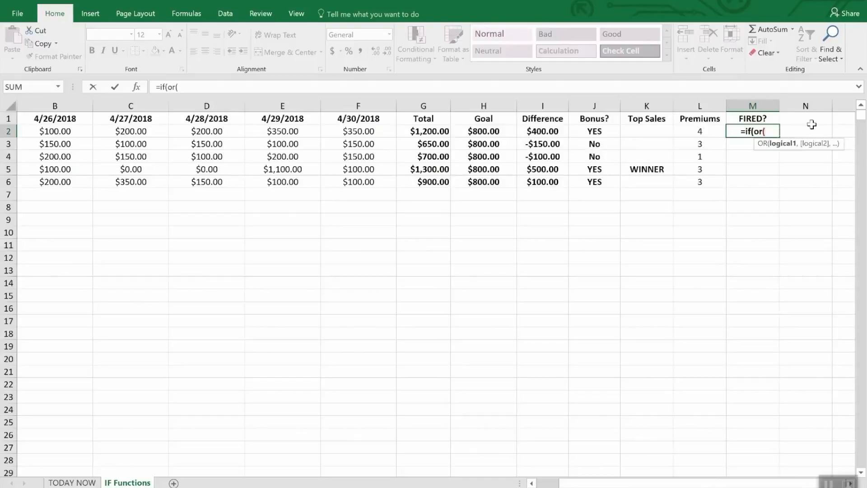
text(i)
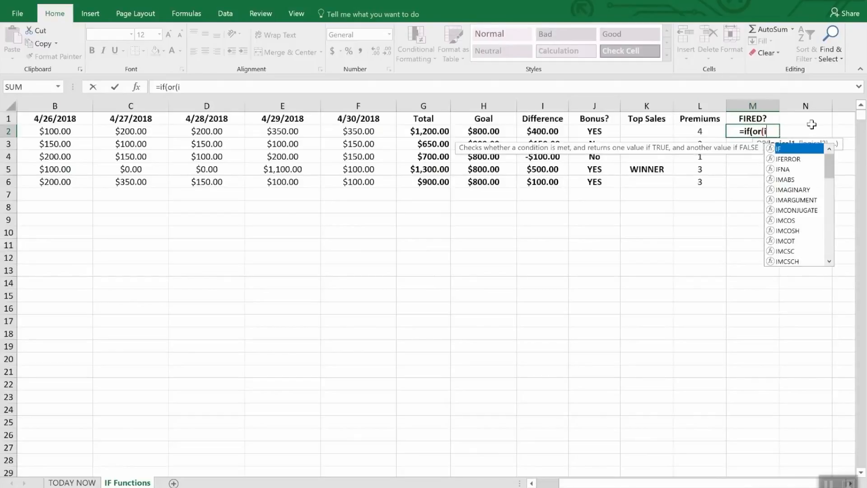
text(2)
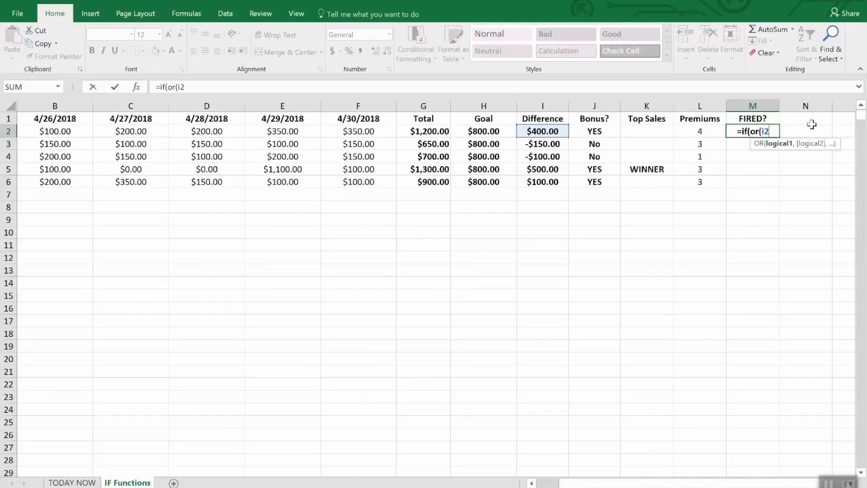
text(>)
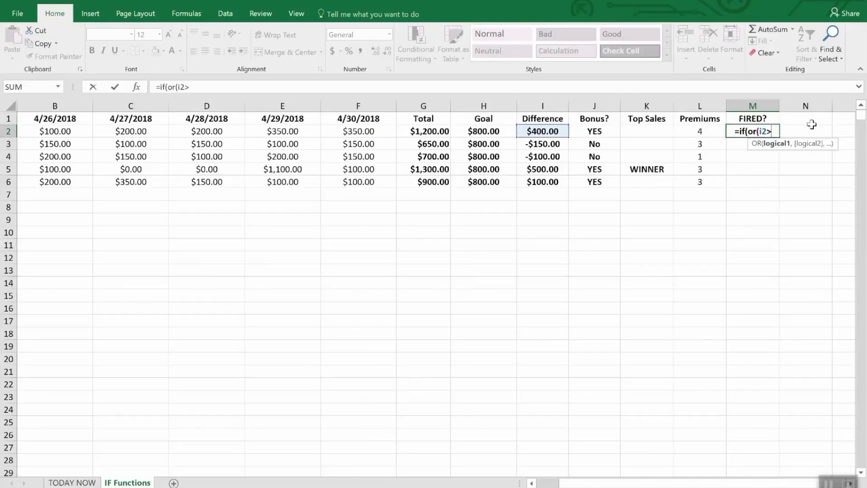
text(=)
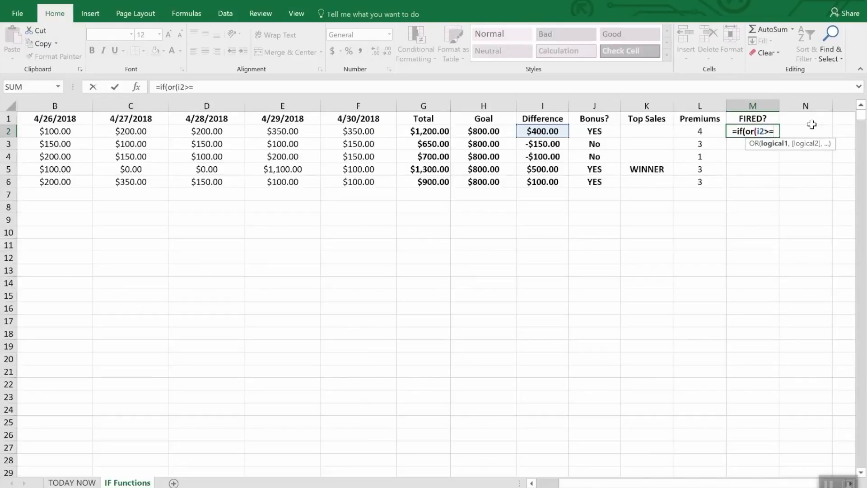
text(0,)
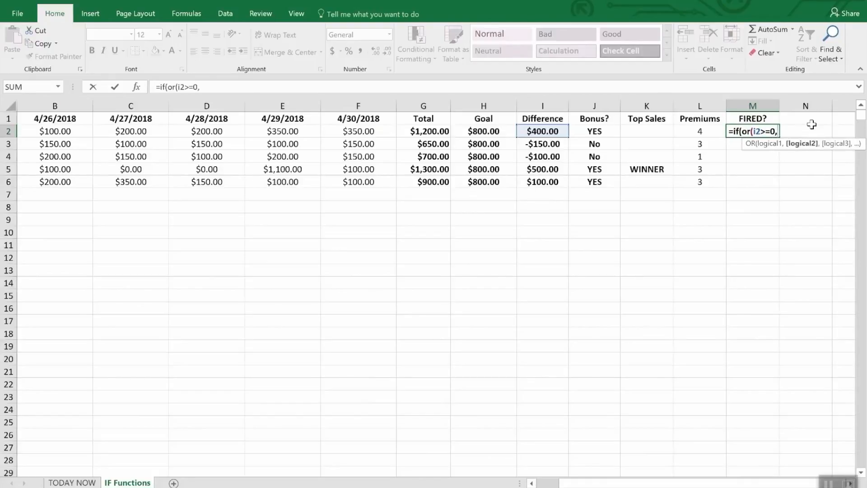
text(l2>2)
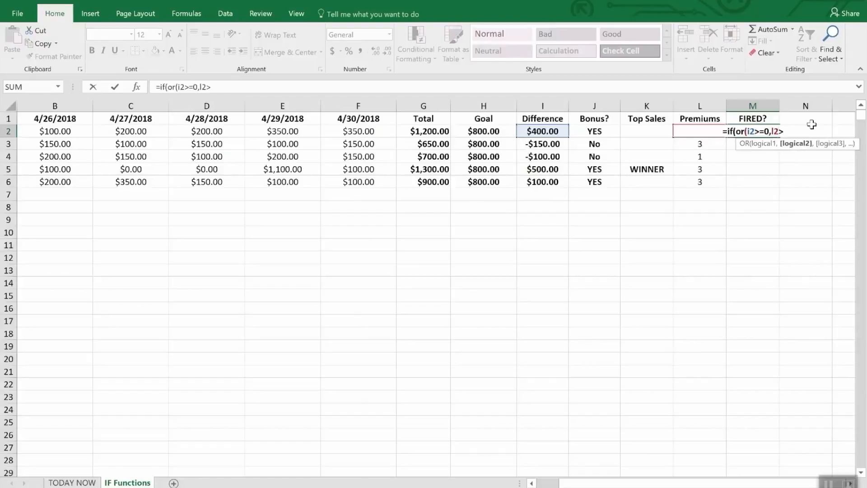
text(),)
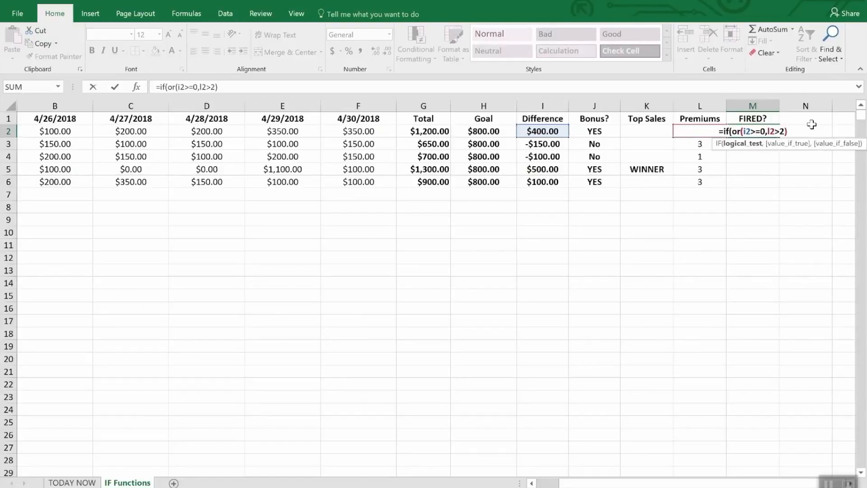
text(")
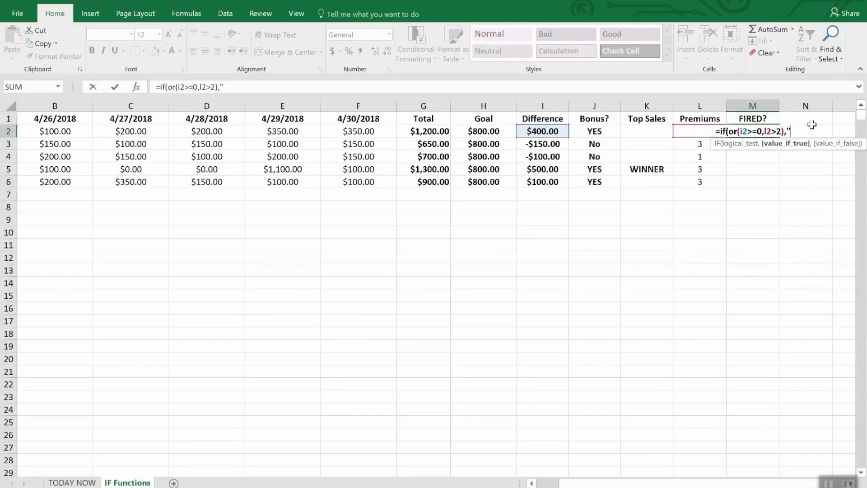
text(Safe)
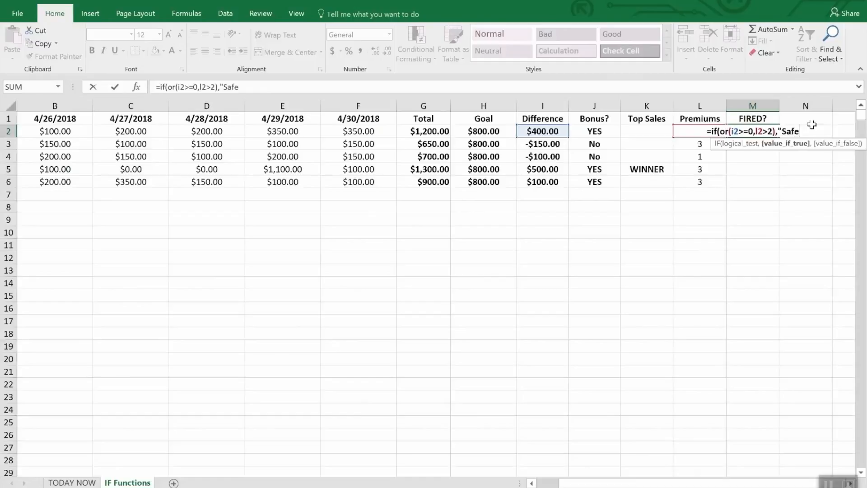
text(",")
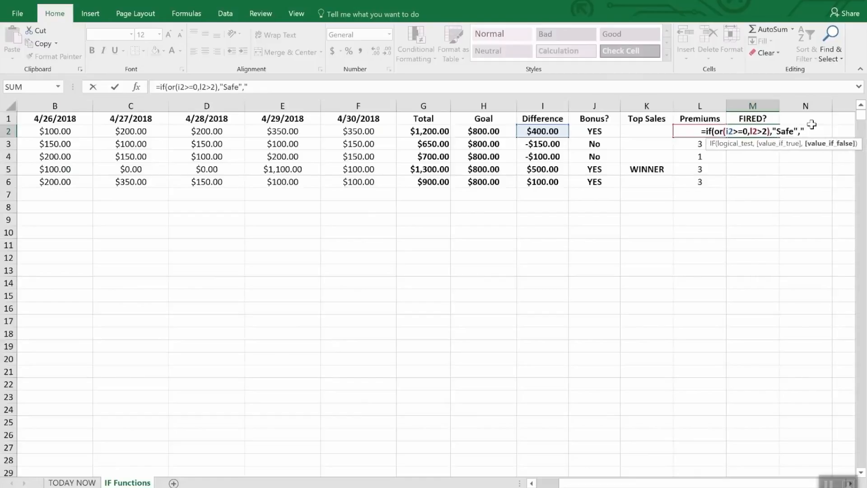
text(FIRED")
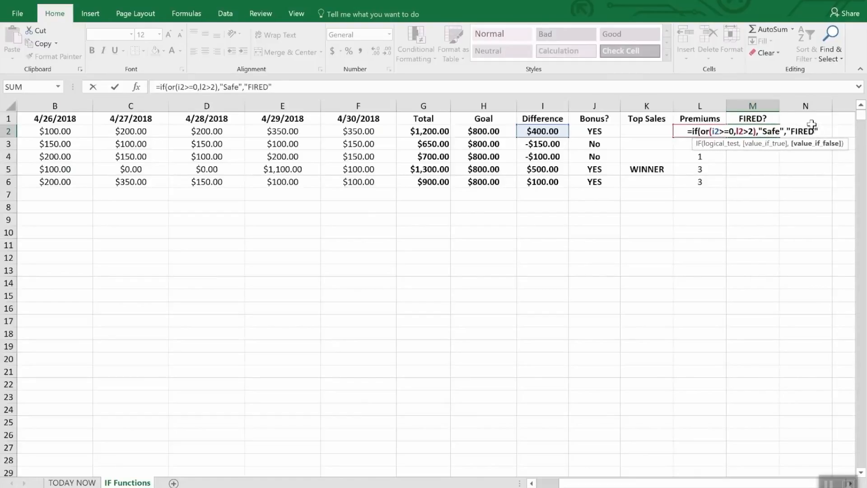
Complete the M2 formula to return "Safe" when the test is true and "FIRED" when it is false
key(Return)
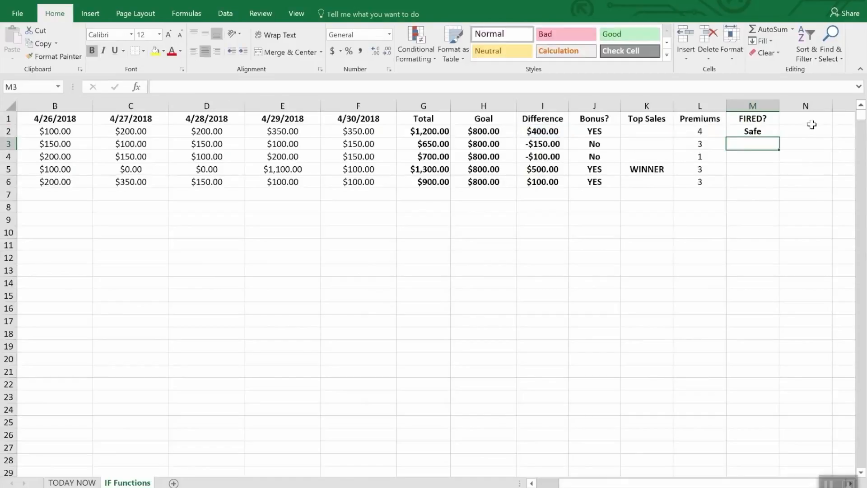
Fill the M2 formula down through M6 and check the Difference and Premiums cells in row 4
key(Down)
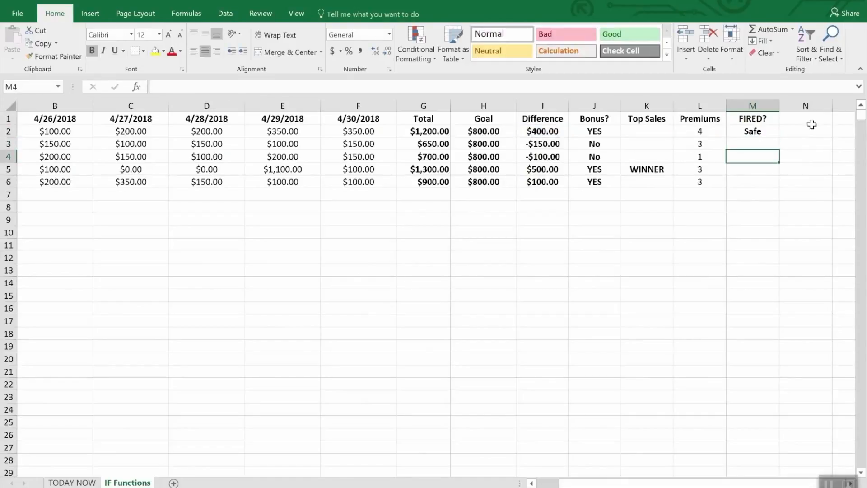
key(Up)
key(Up)
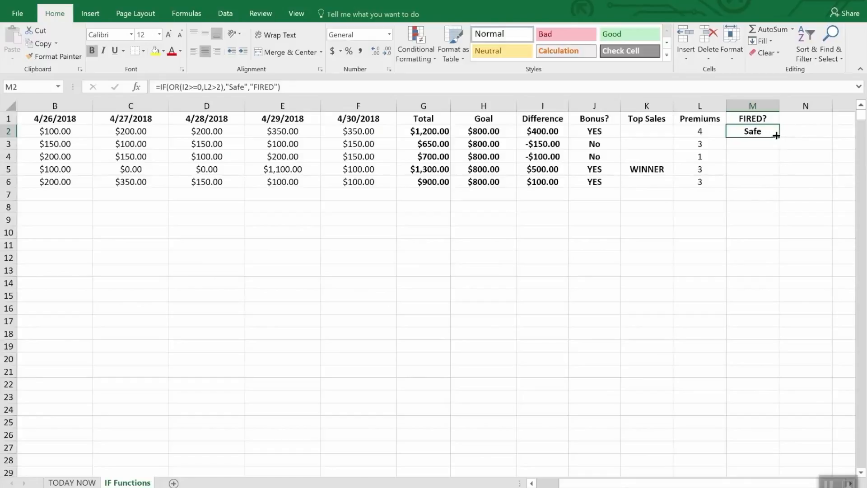
drag(776, 136, 773, 184)
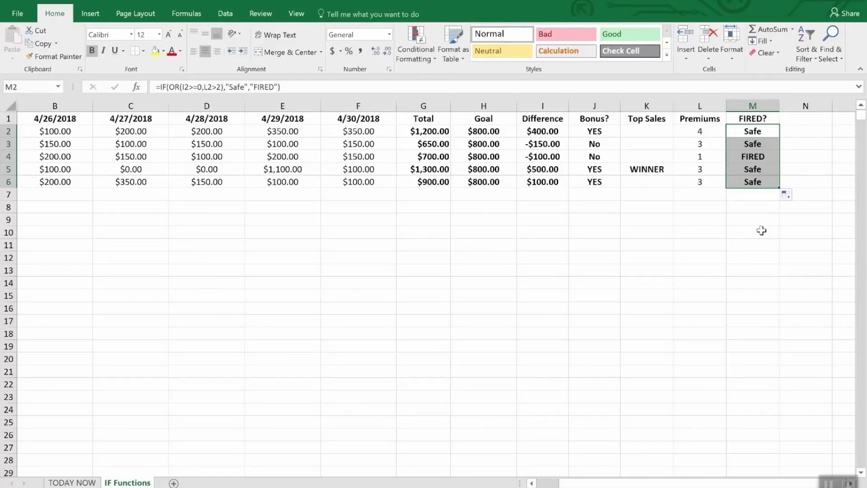
click(544, 158)
click(702, 156)
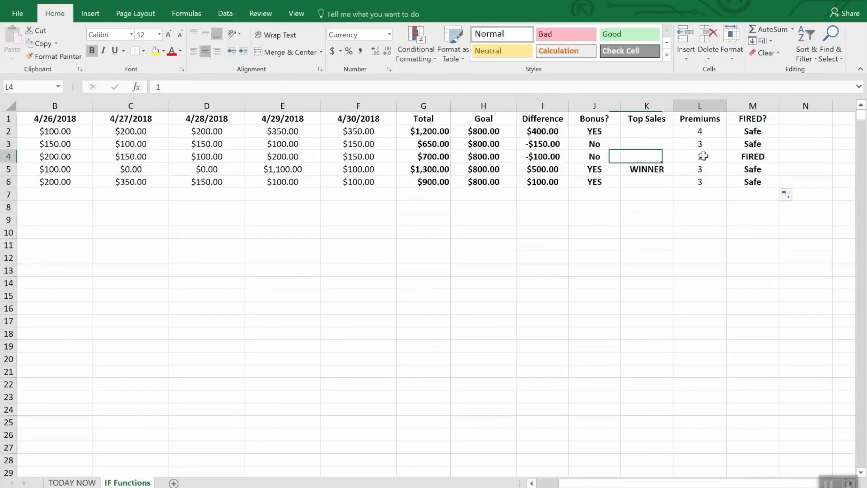